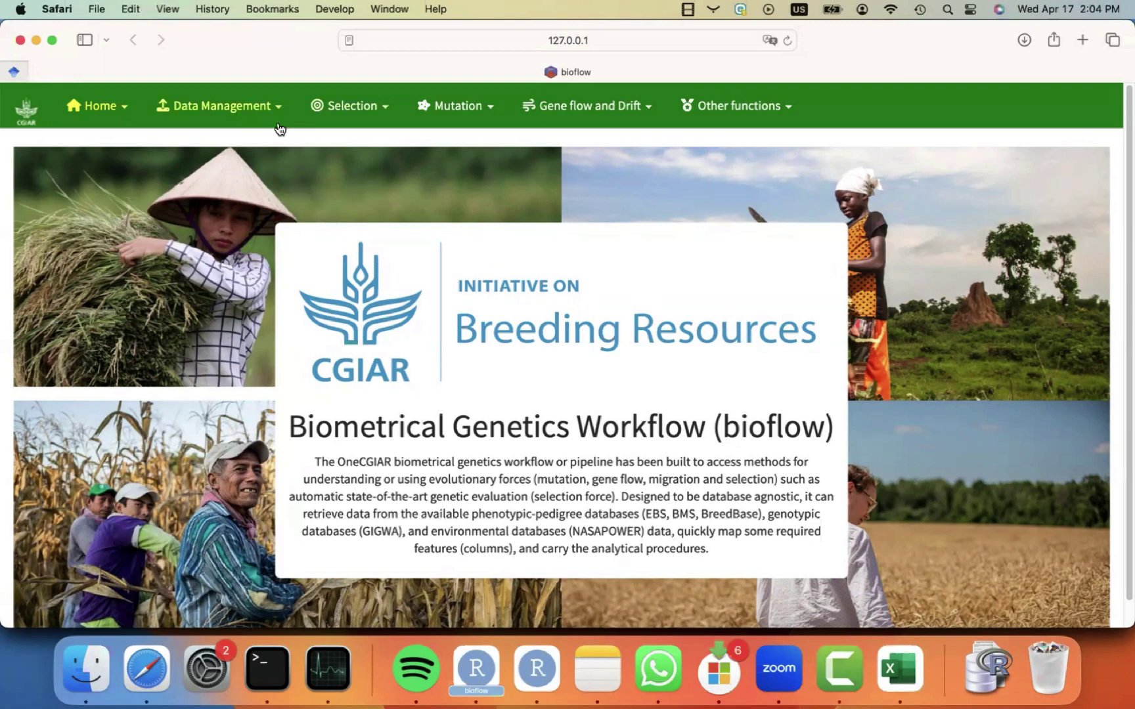
- Look over the Data Management options and the Selection analysis menu
left_click(262, 111)
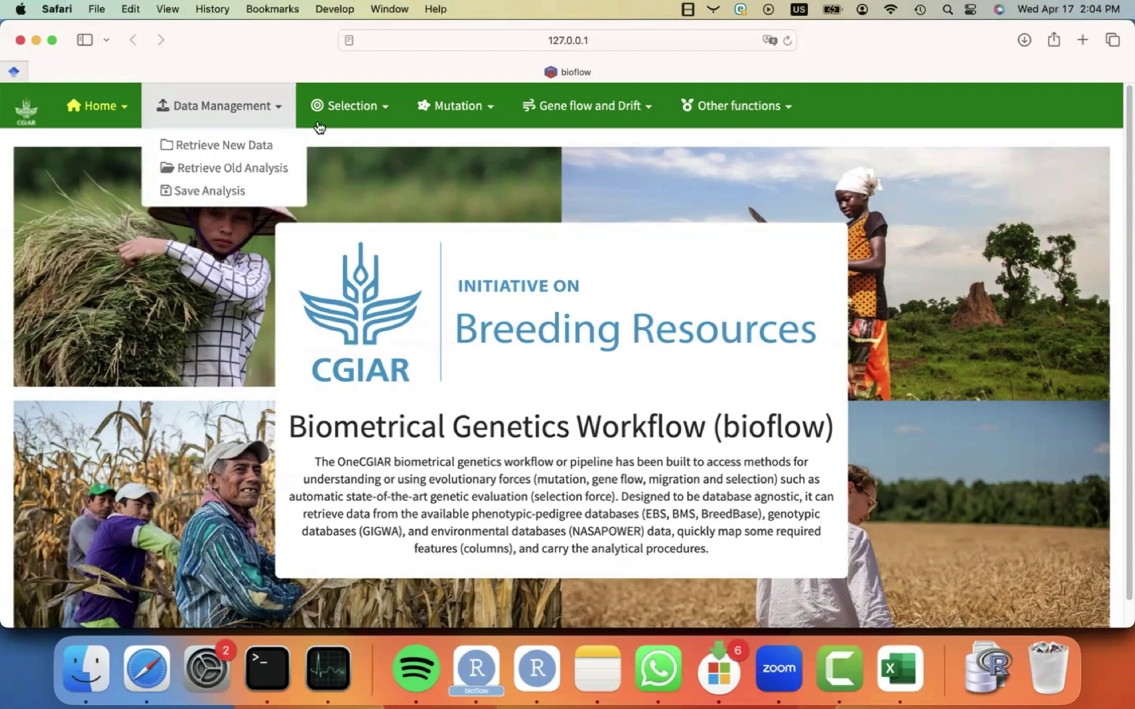
left_click(361, 113)
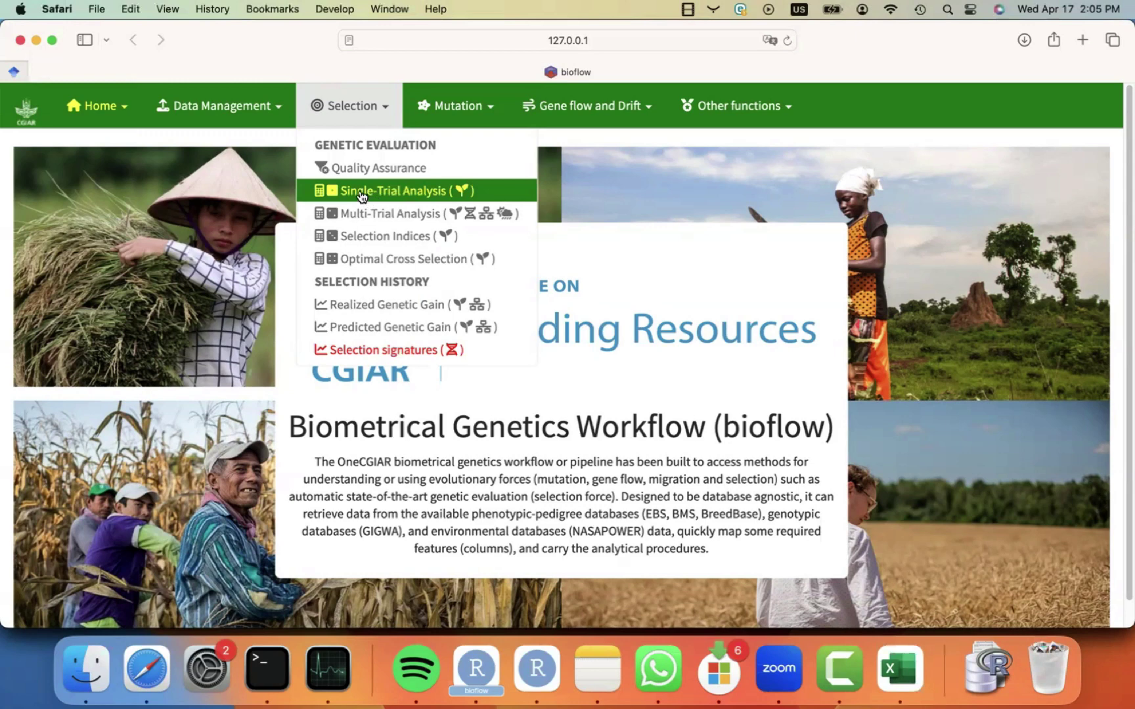
- Retrieve and load the saved analysis qa_markers_pheno.RData, then go to Single-Trial Analysis
left_click(261, 110)
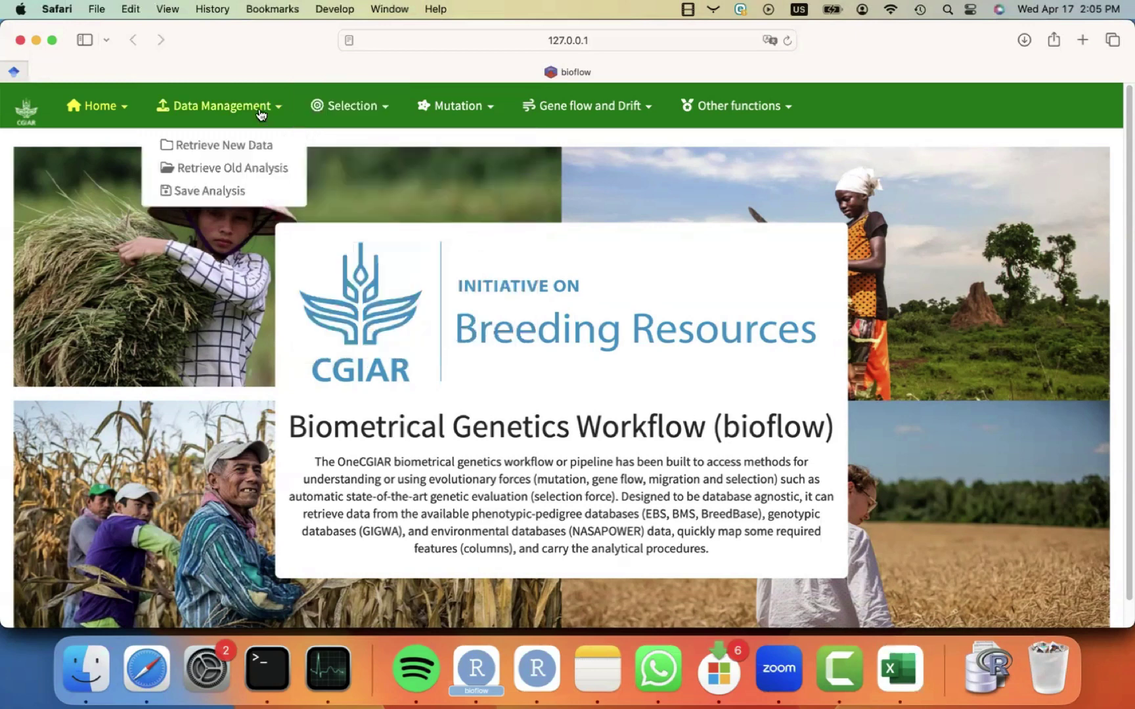
left_click(225, 171)
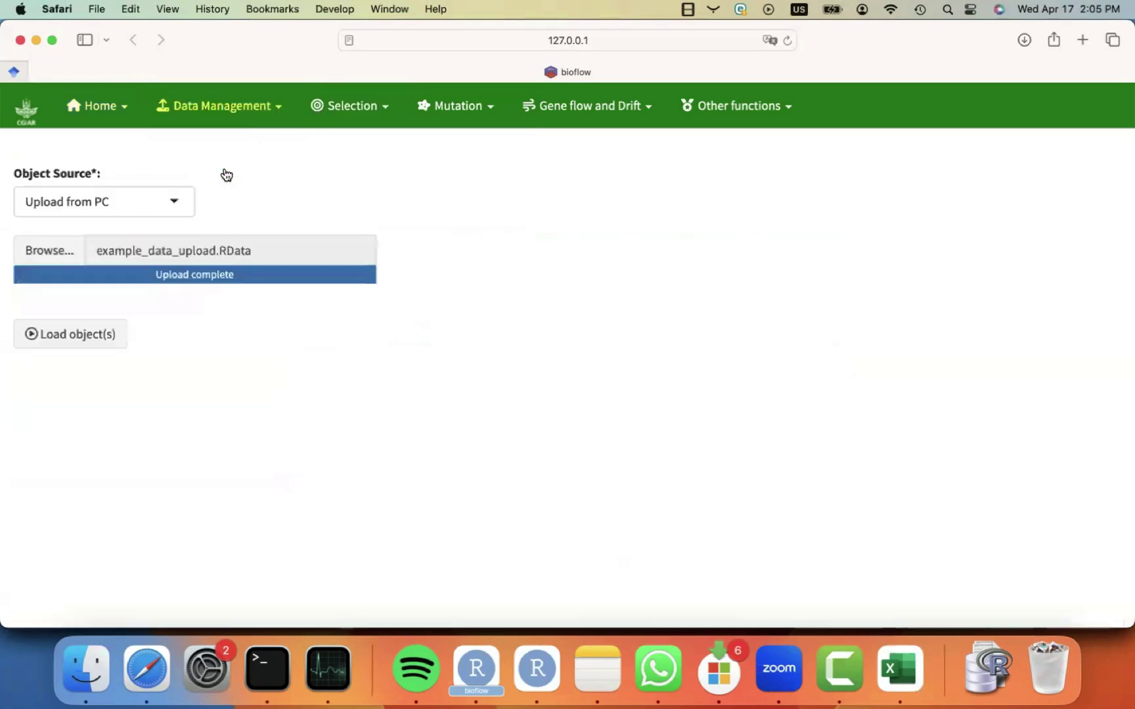
left_click(49, 250)
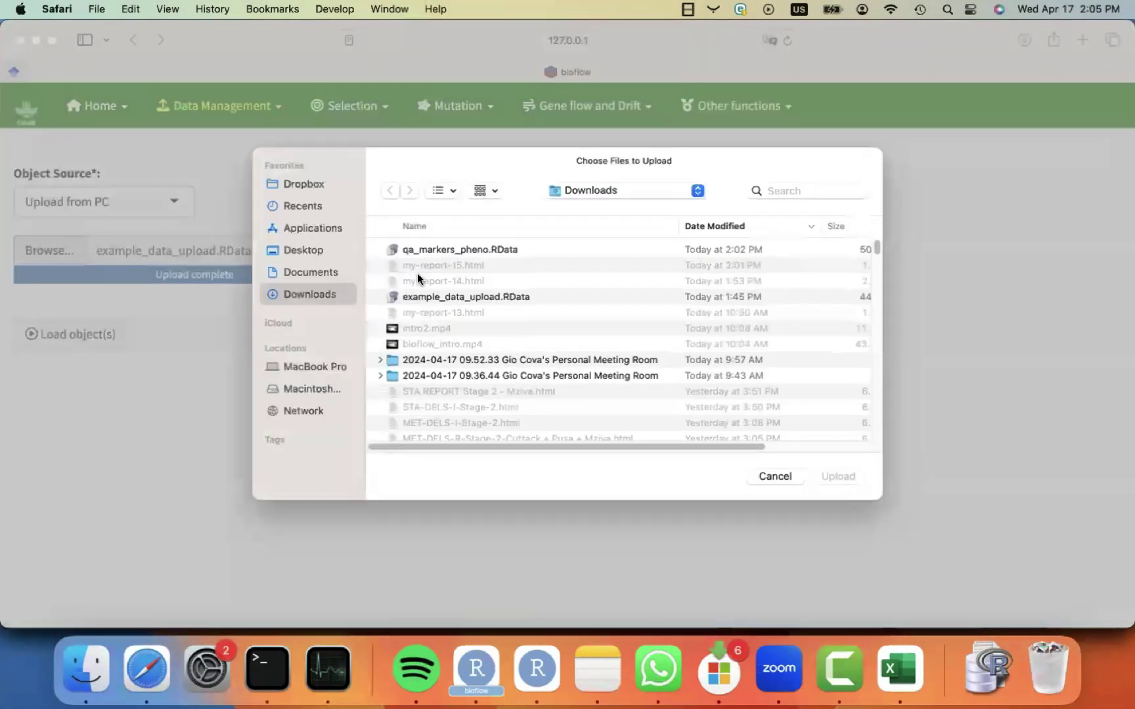
left_click(462, 249)
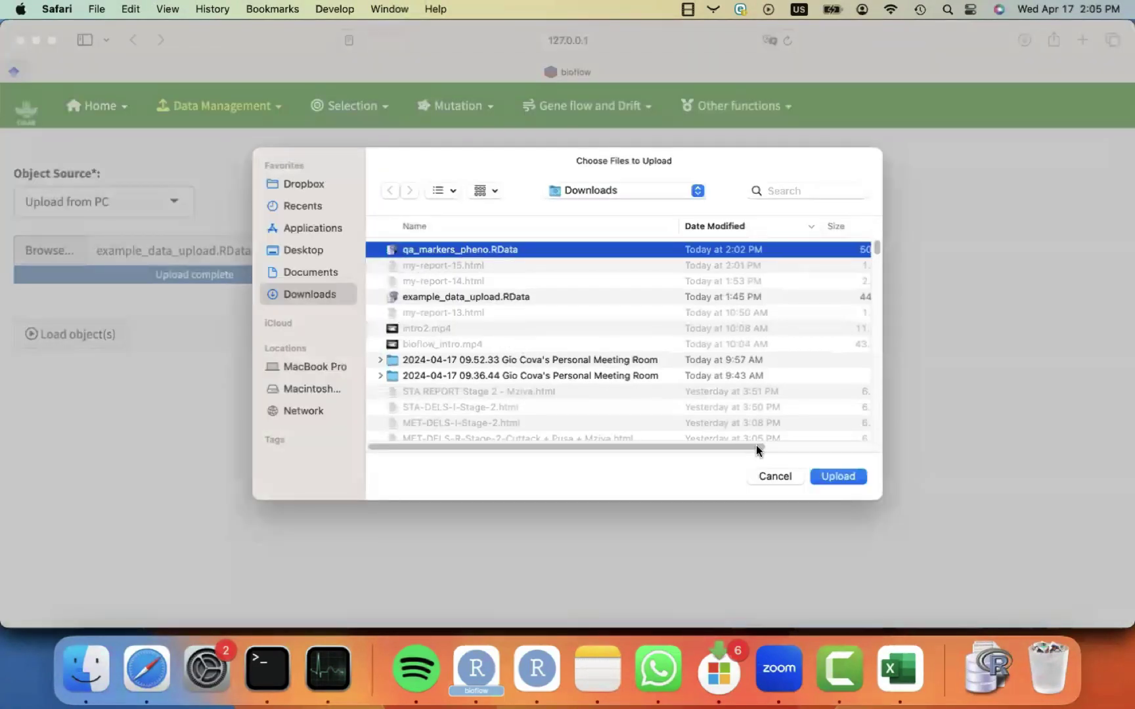
left_click(833, 477)
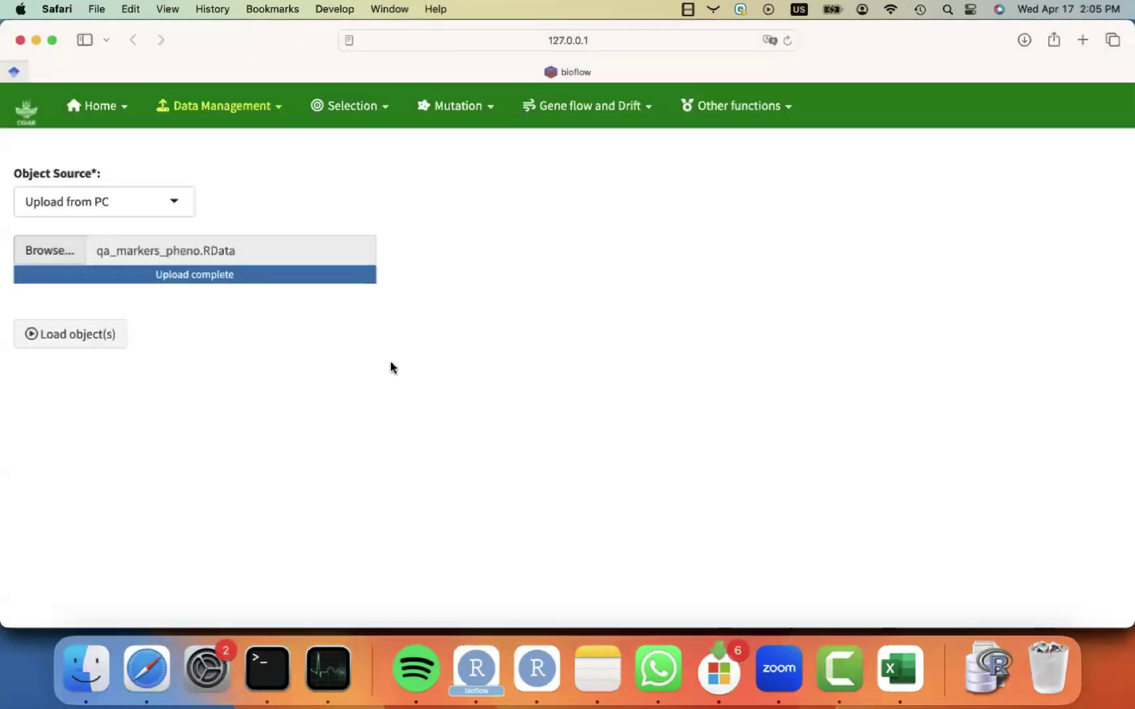
left_click(69, 337)
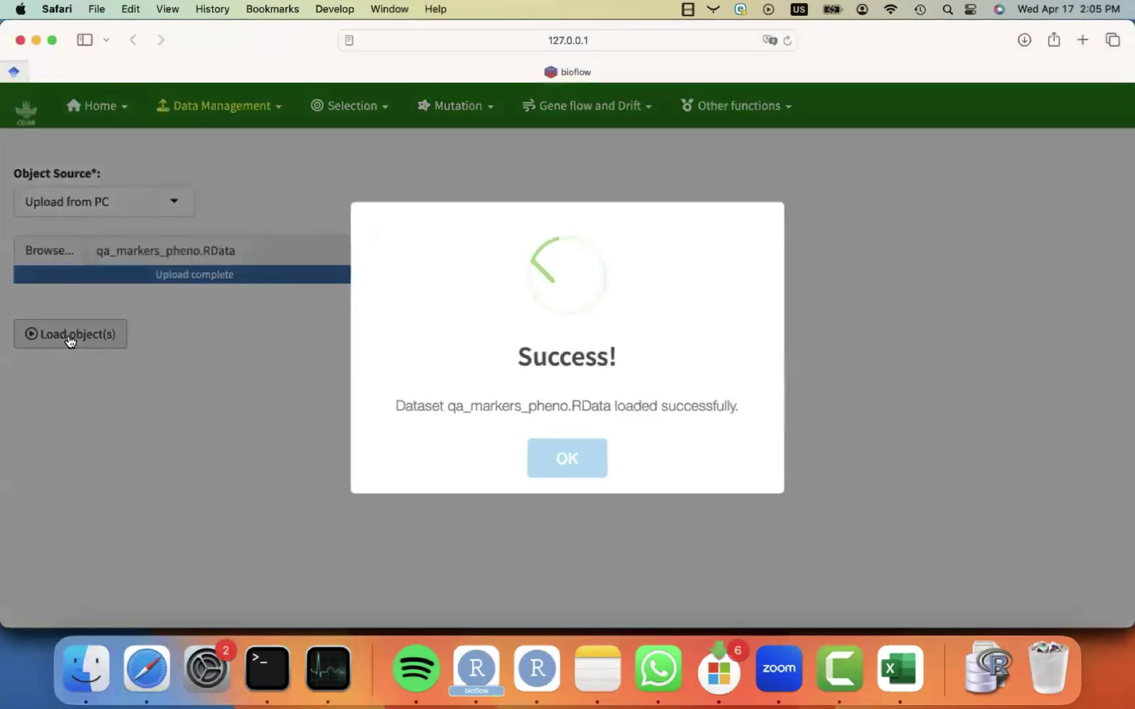
left_click(569, 459)
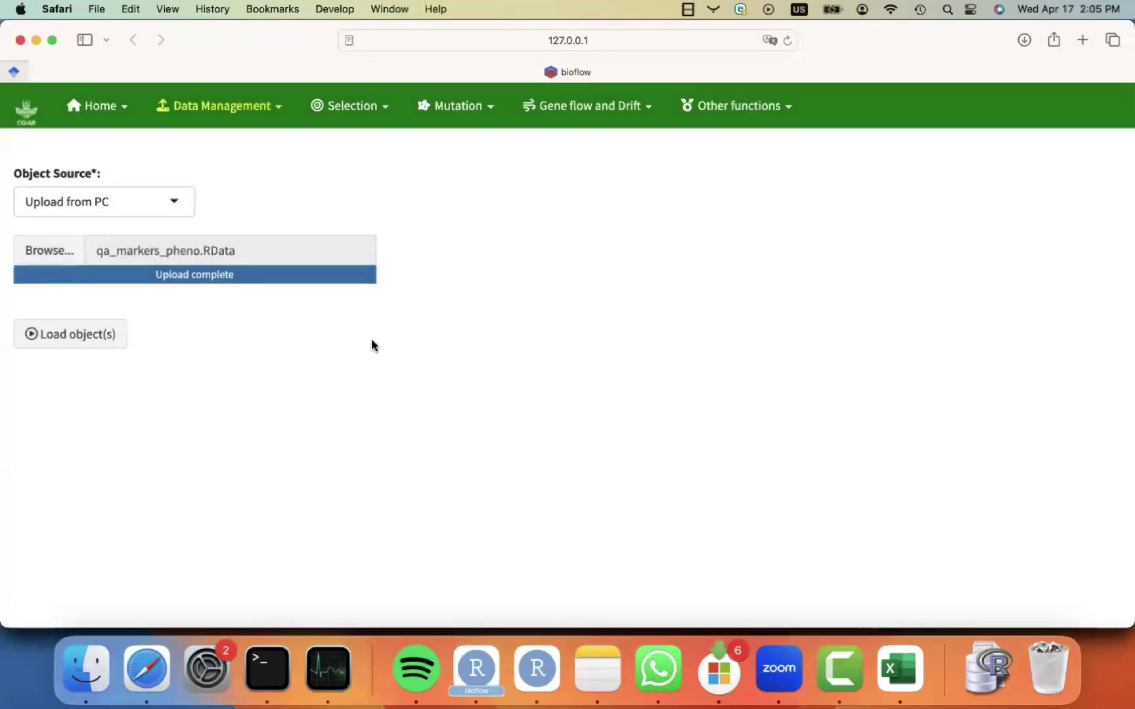
left_click(366, 124)
left_click(368, 191)
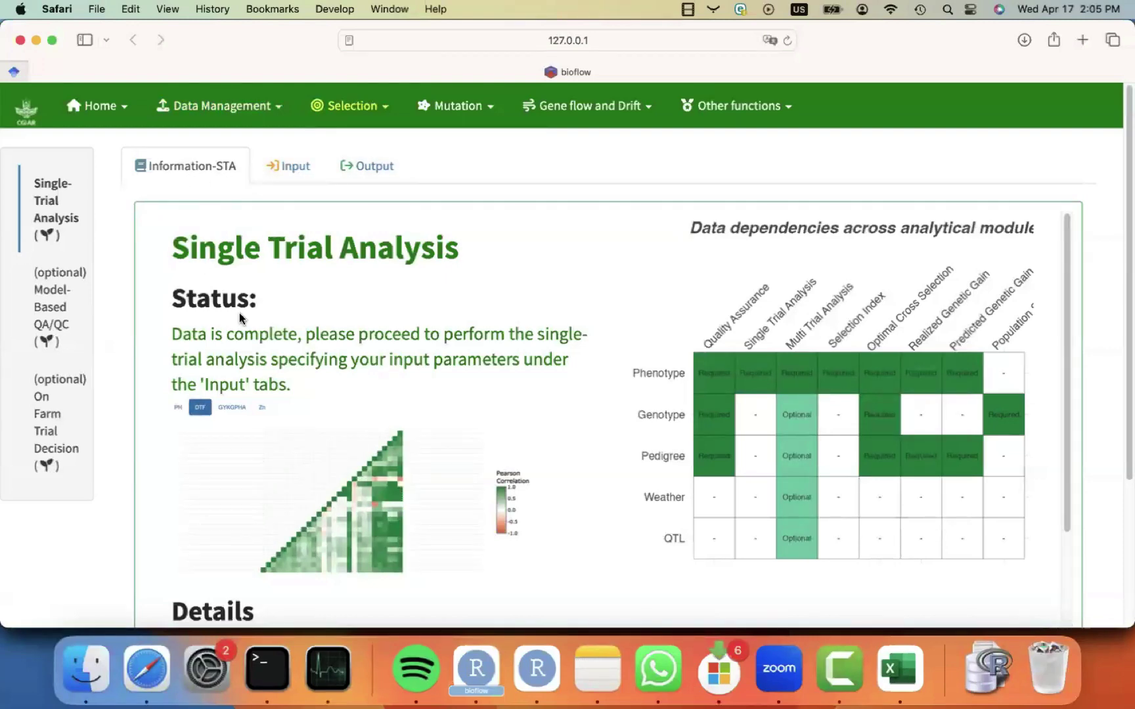
scroll(239, 316, "down", 5)
scroll(239, 318, "down", 2)
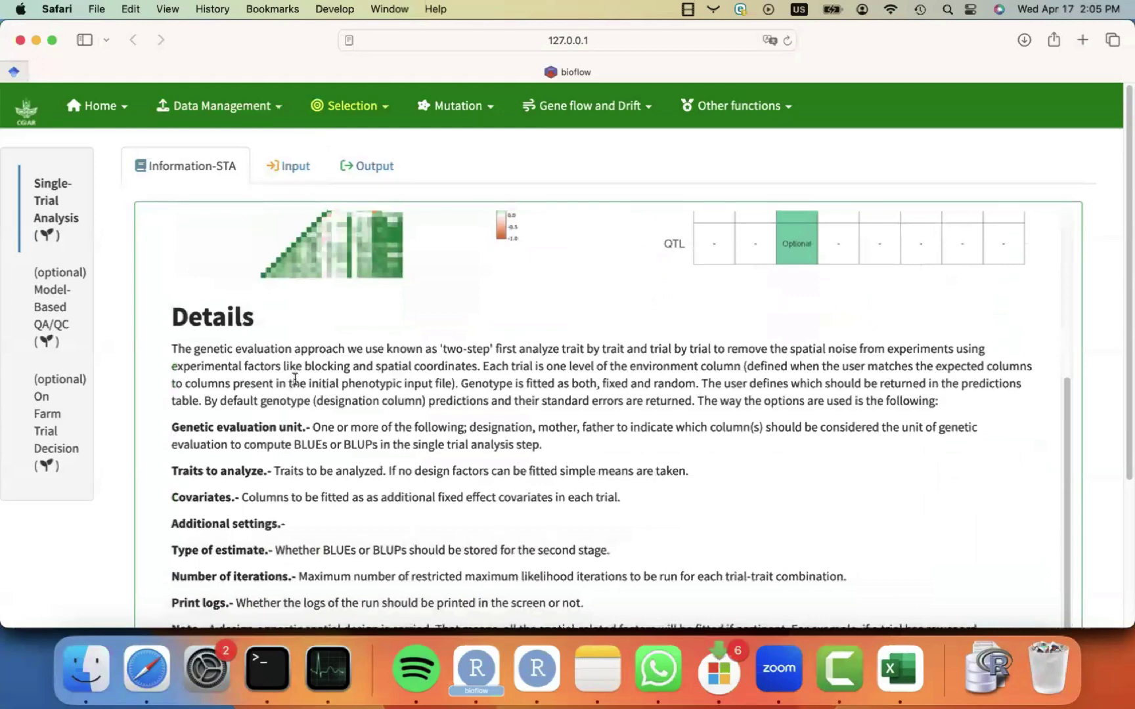
scroll(295, 379, "down", 5)
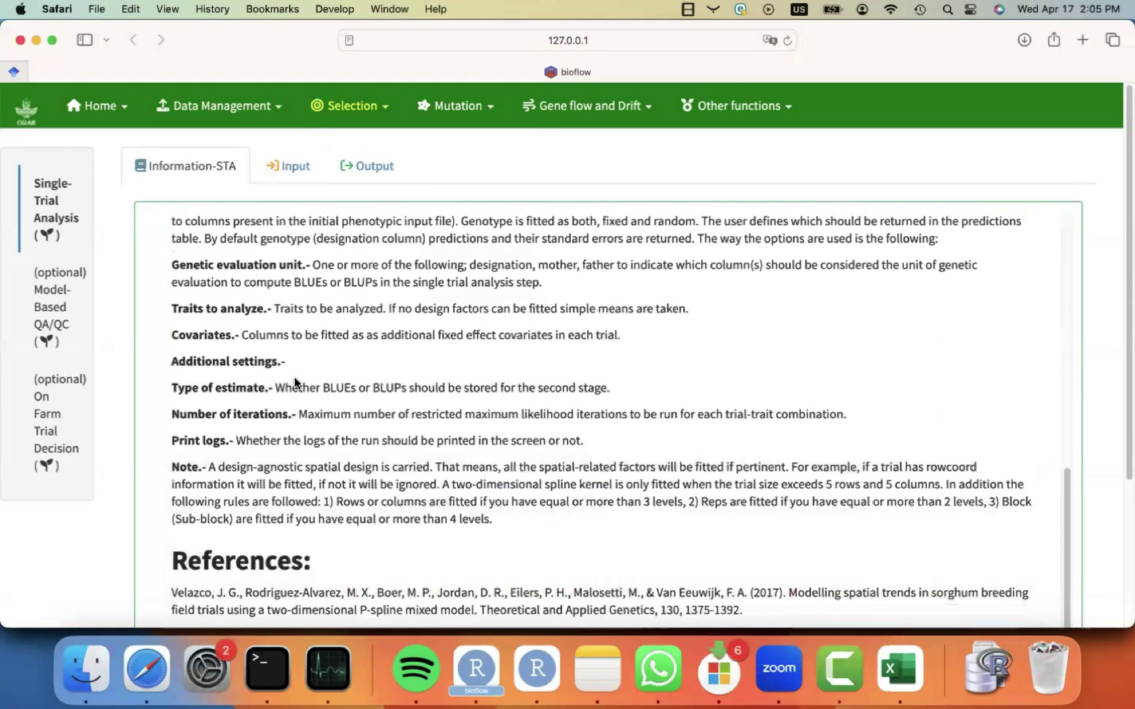
scroll(294, 383, "down", 6)
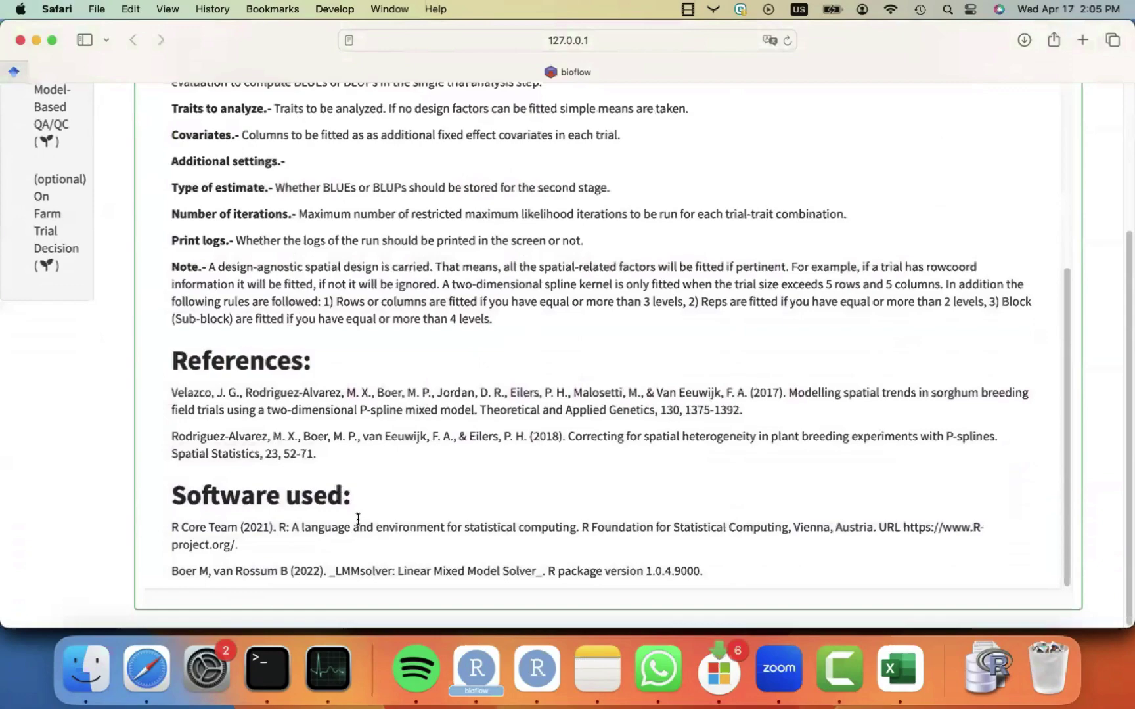
scroll(358, 519, "up", 15)
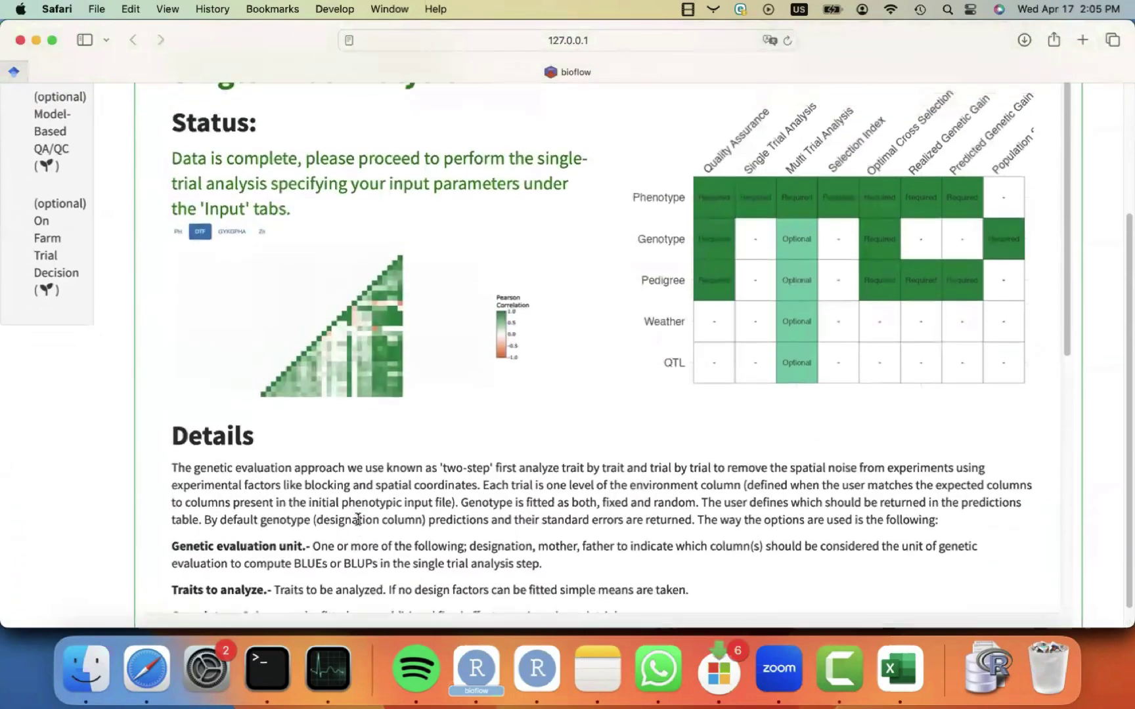
scroll(358, 519, "up", 5)
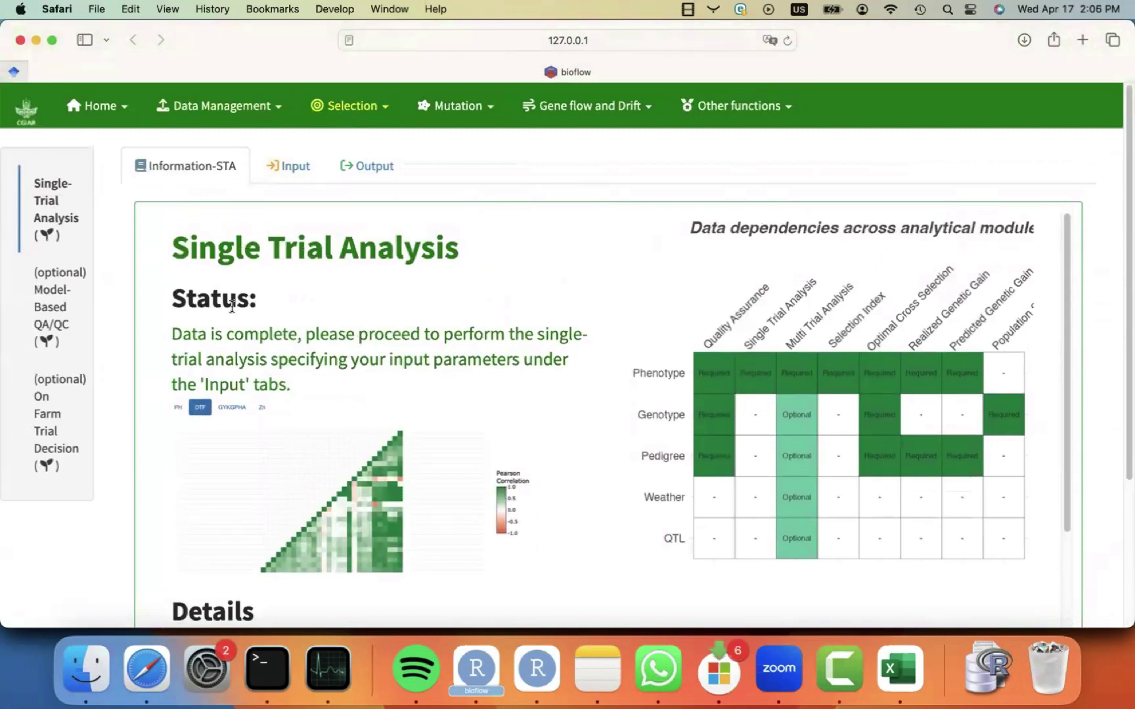
left_click(350, 114)
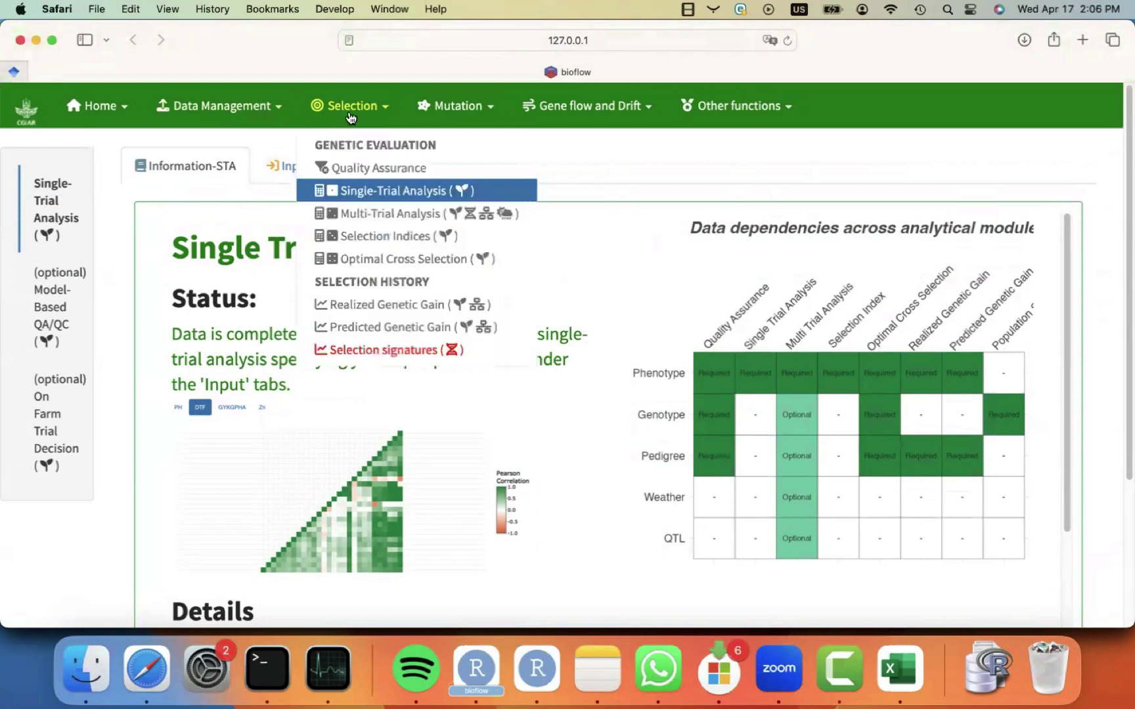
left_click(267, 224)
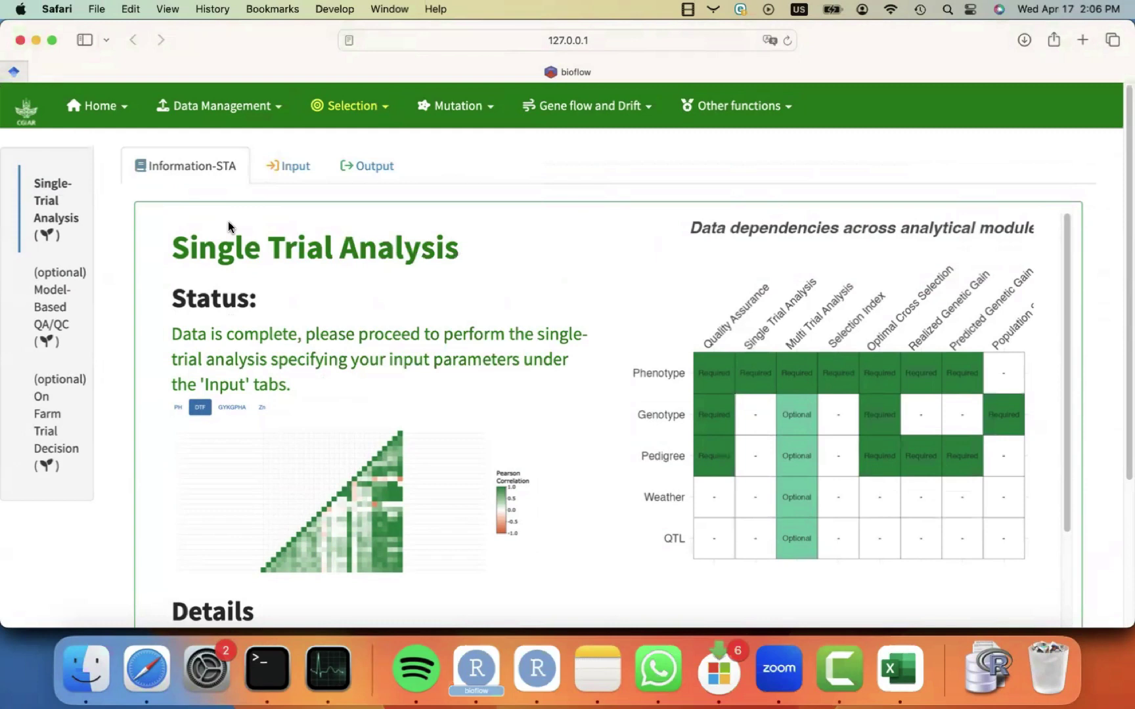
left_click(287, 169)
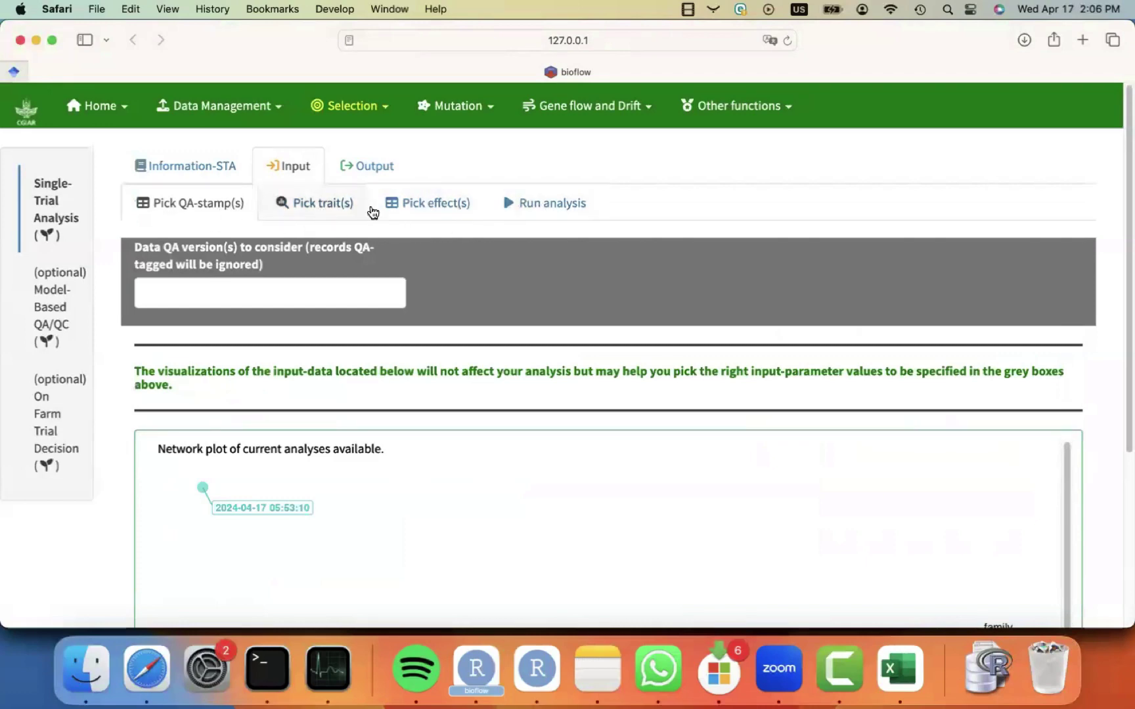
scroll(228, 327, "down", 1)
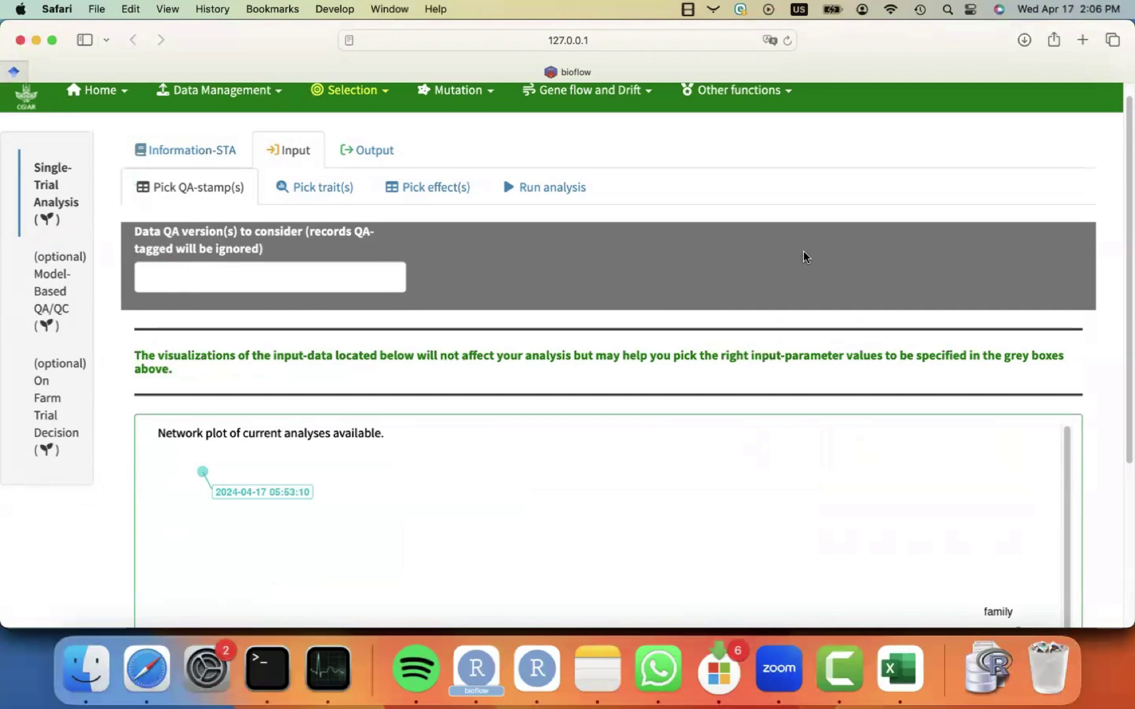
scroll(393, 344, "down", 5)
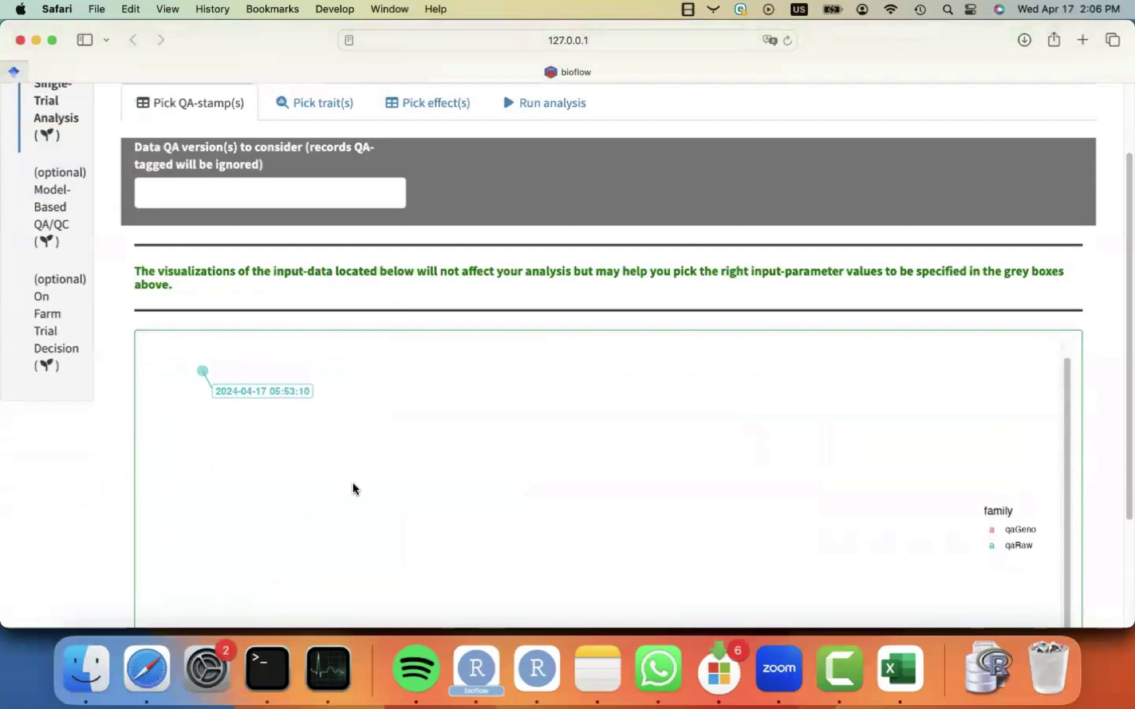
scroll(394, 394, "up", 5)
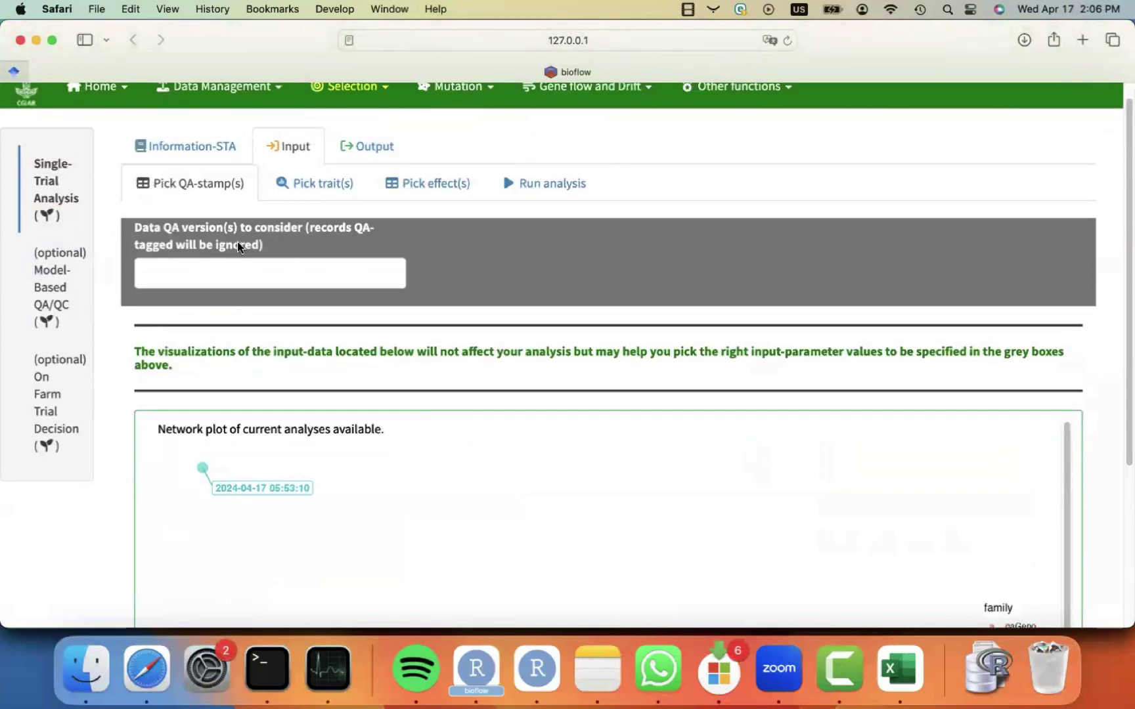
left_click(199, 279)
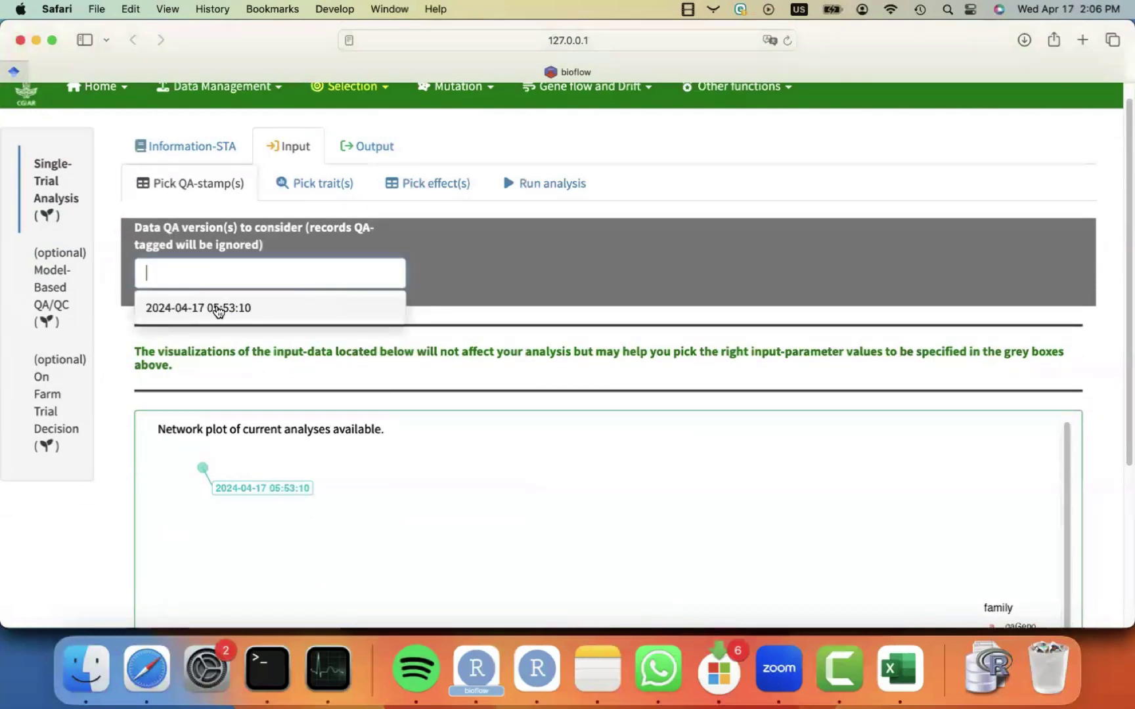
left_click(218, 309)
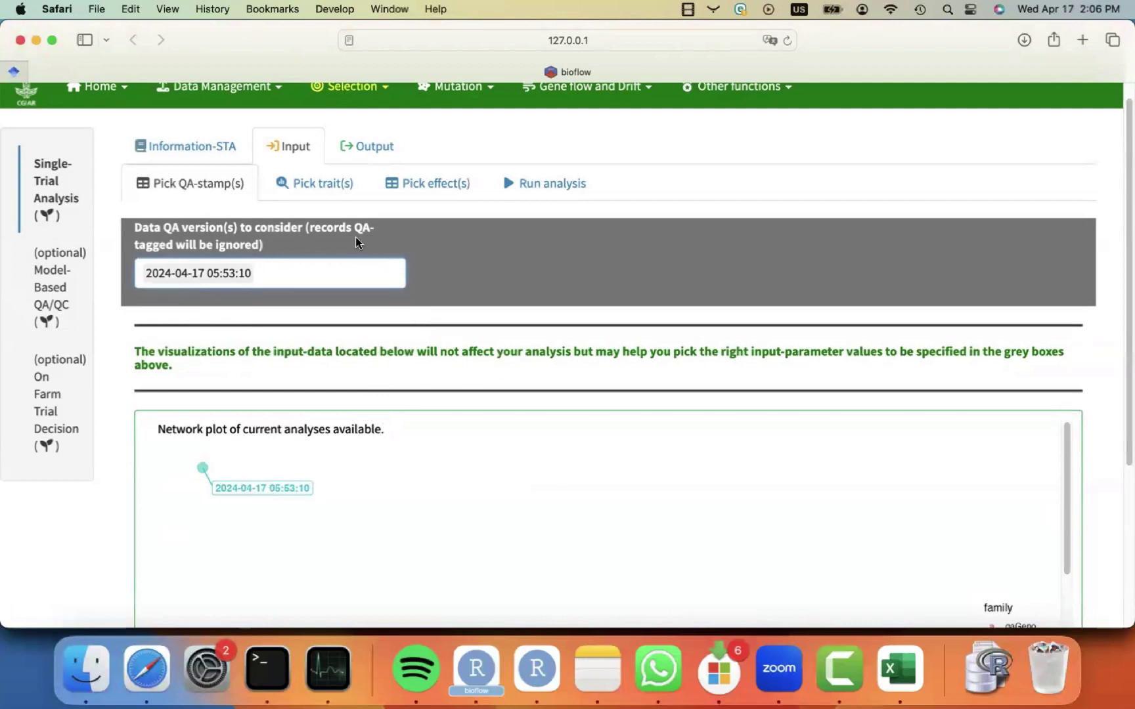
left_click(322, 197)
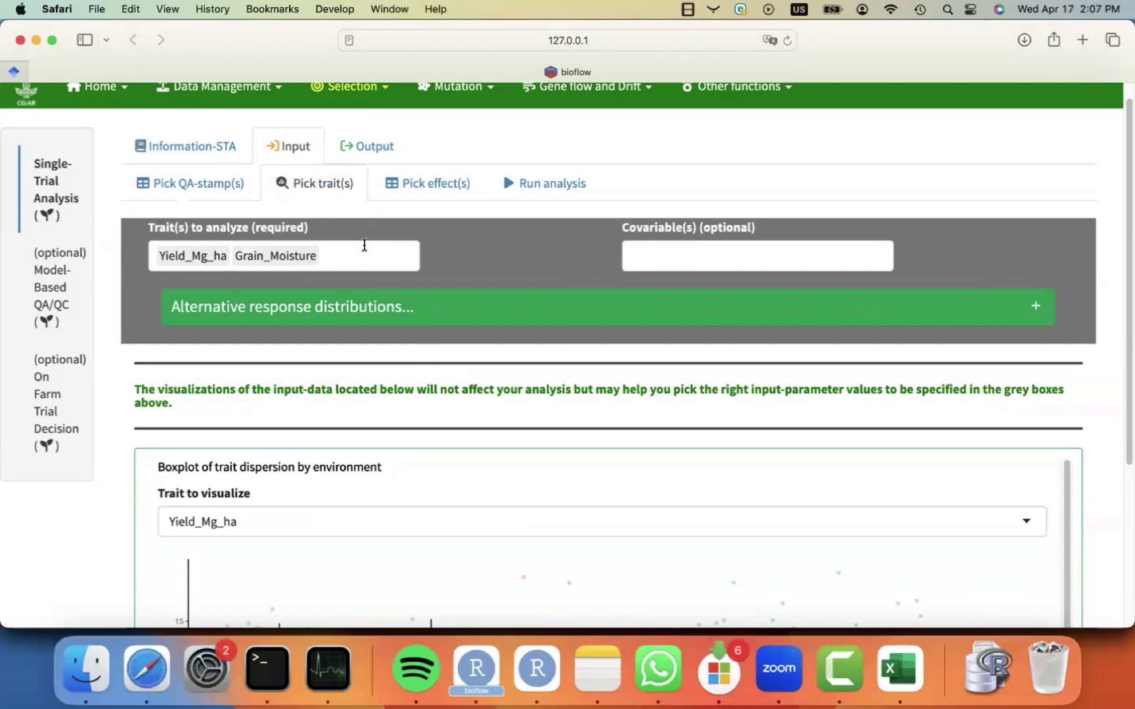
- Show the alternative response distributions table, review it, then hide it again
scroll(436, 274, "down", 2)
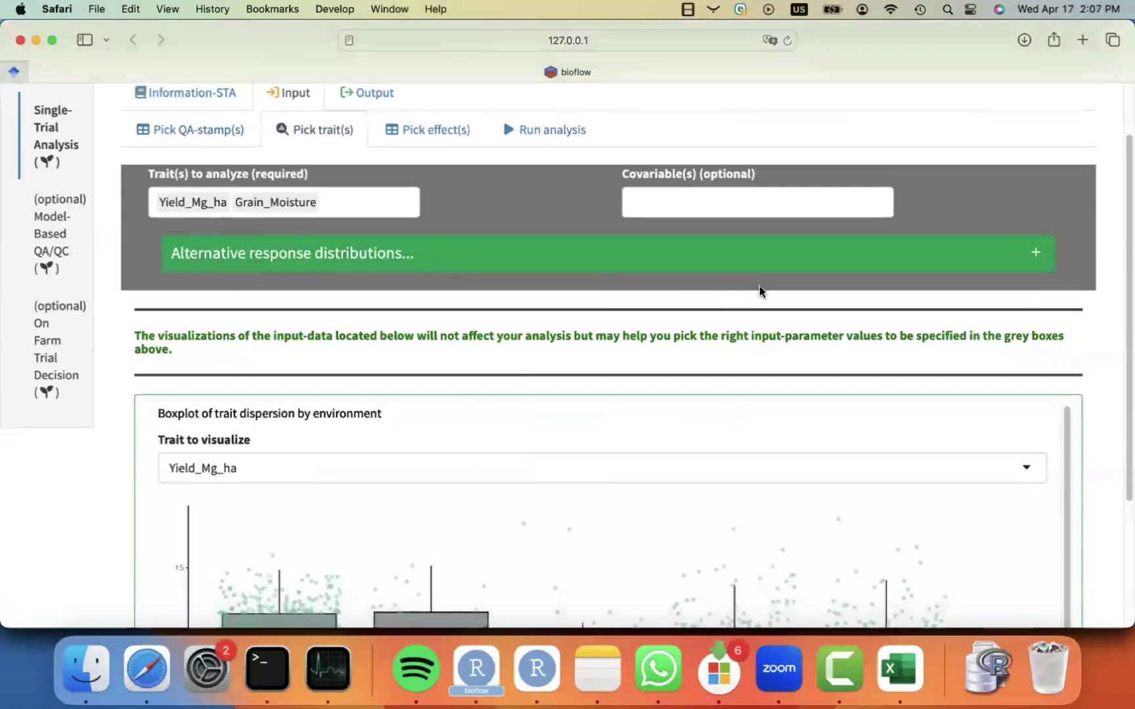
scroll(588, 283, "up", 1)
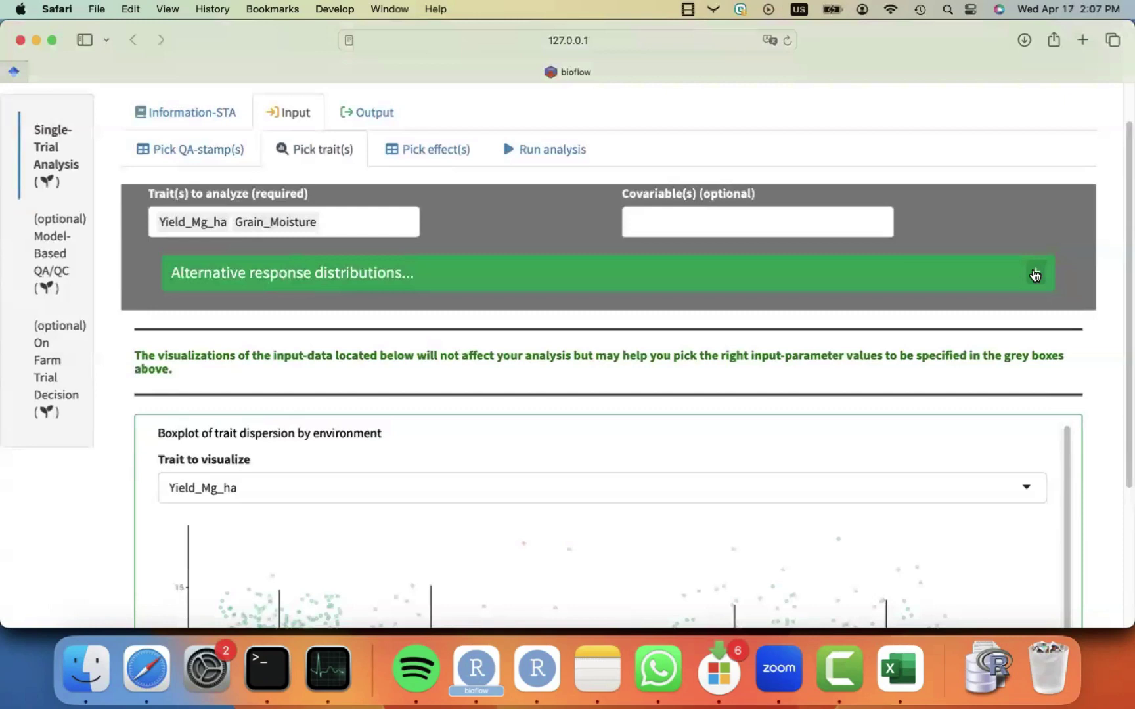
left_click(1036, 274)
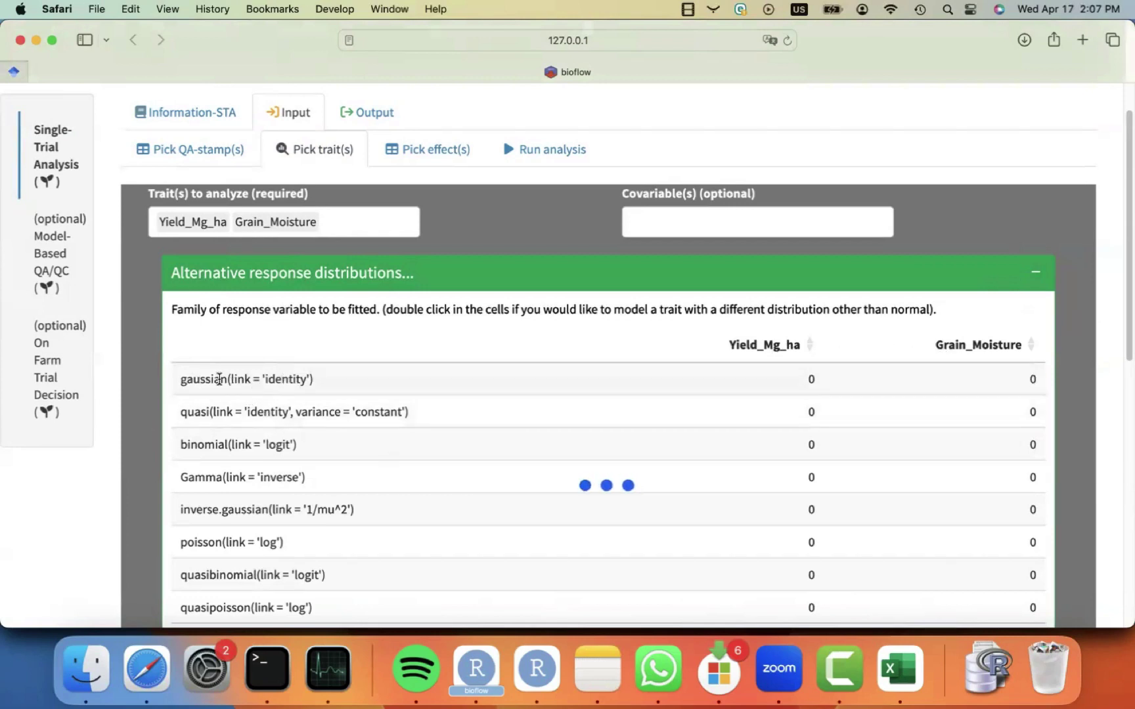
scroll(228, 480, "down", 2)
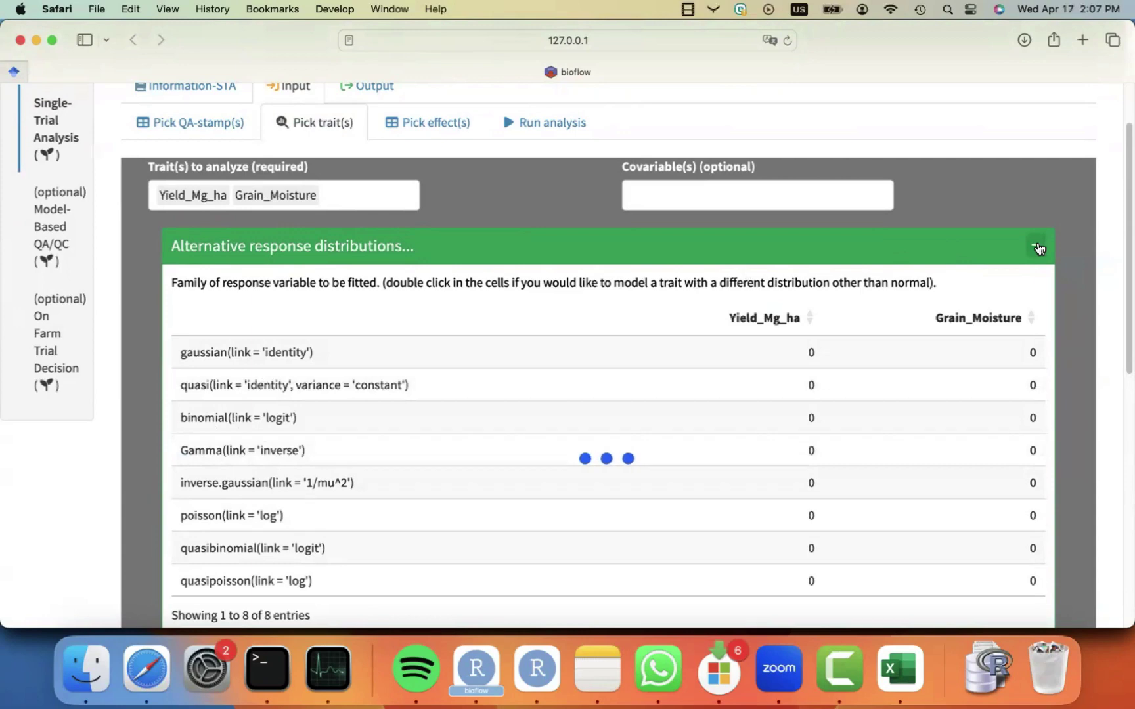
left_click(1037, 247)
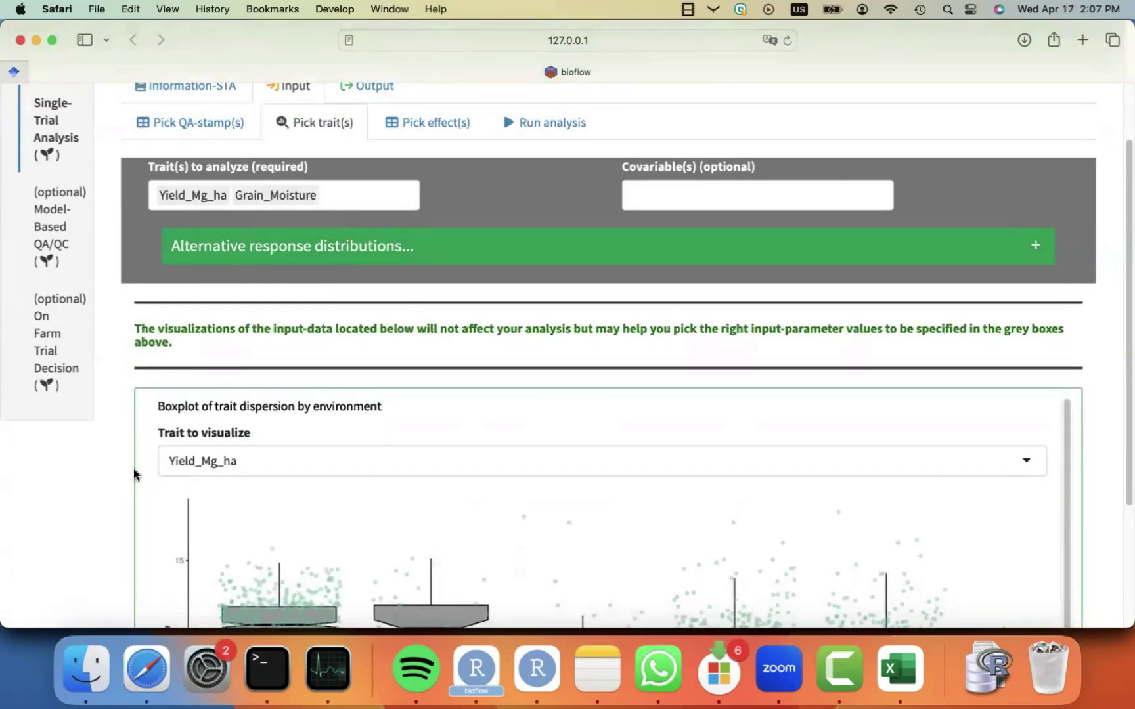
- Switch the trait dispersion boxplot from Yield_Mg_ha to Grain_Moisture
scroll(126, 499, "down", 2)
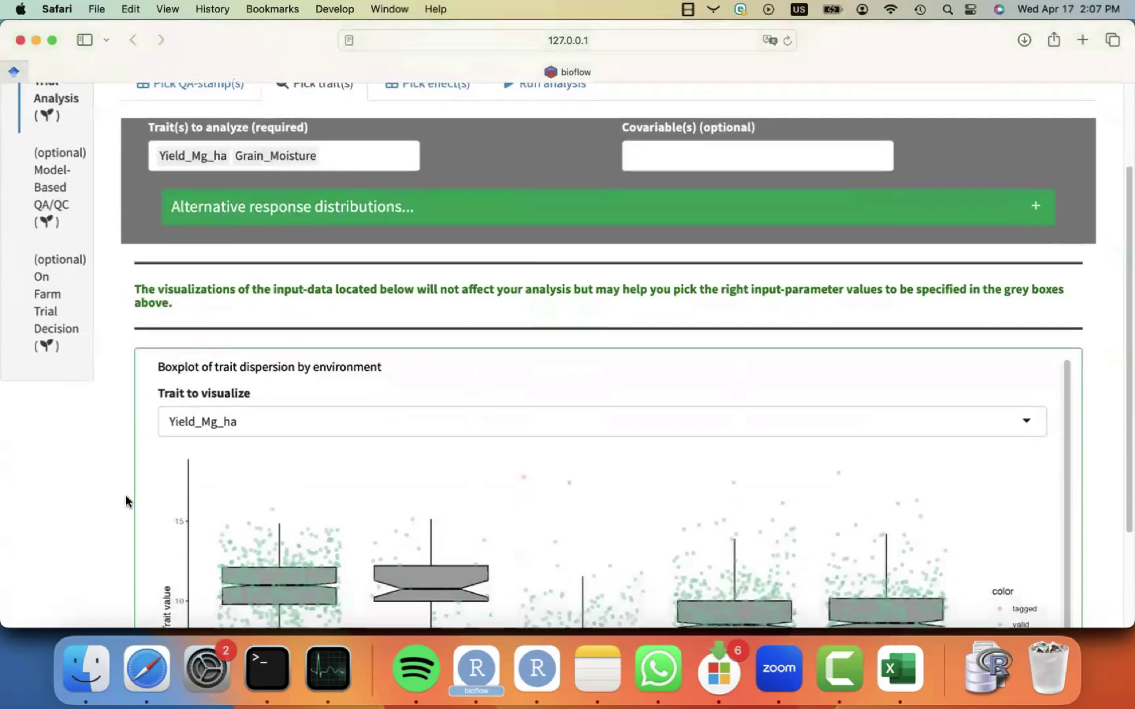
scroll(126, 499, "up", 3)
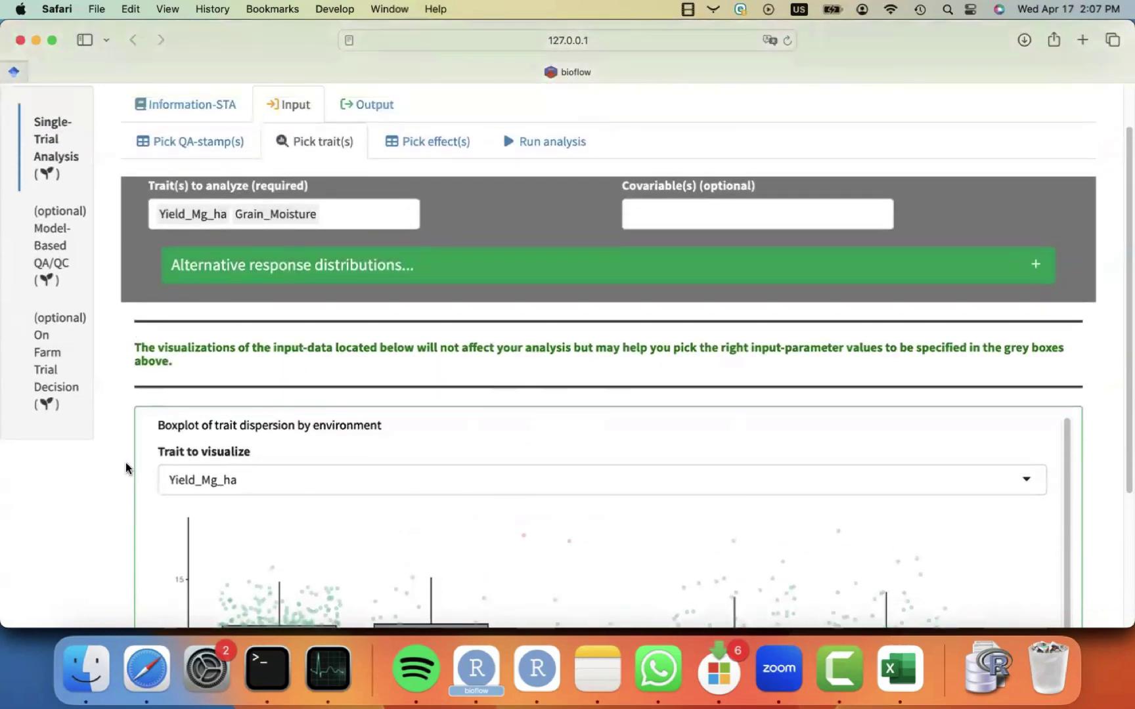
scroll(127, 471, "down", 5)
scroll(127, 470, "down", 1)
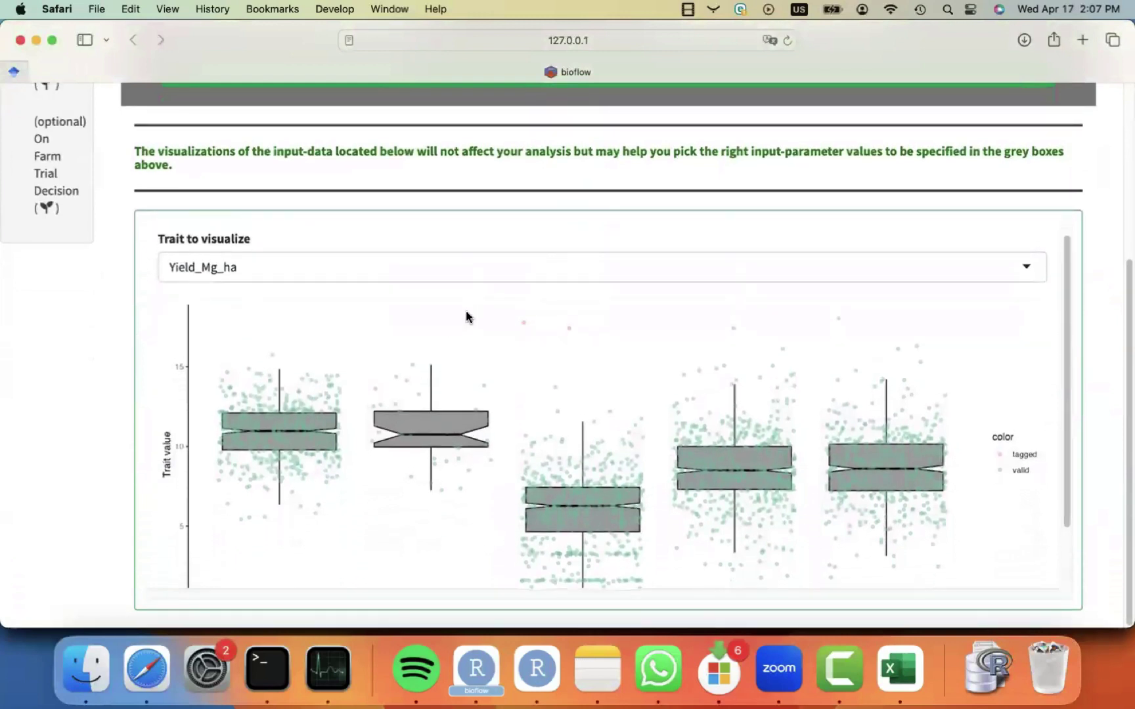
left_click(514, 272)
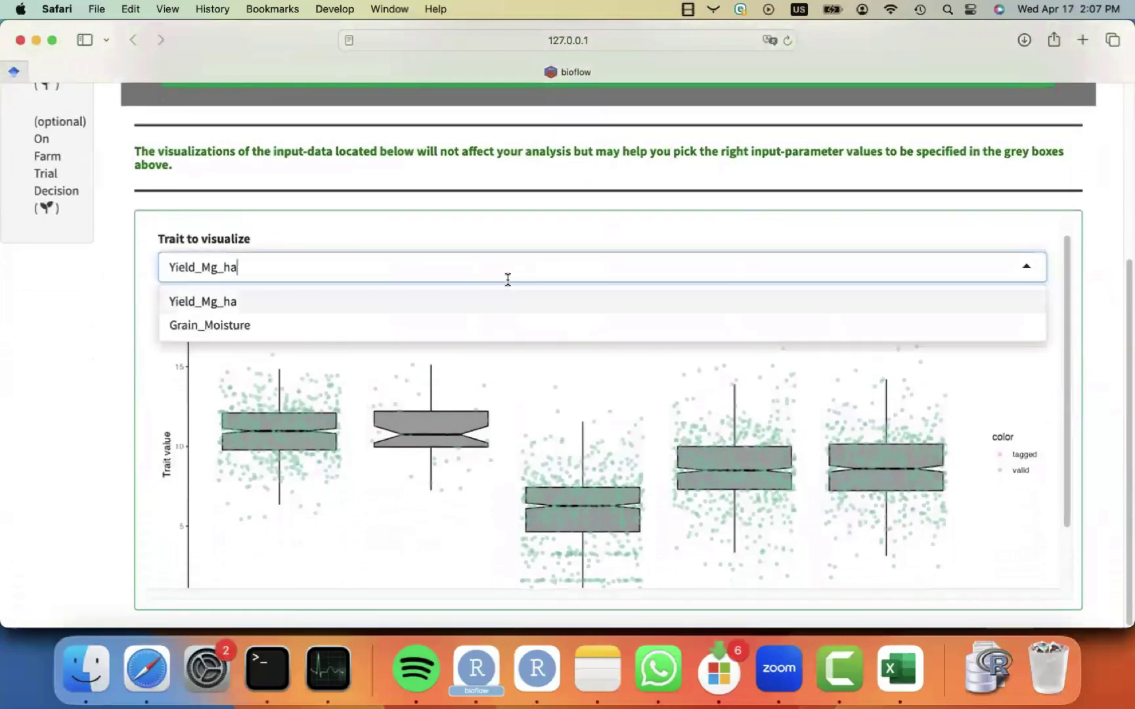
left_click(434, 332)
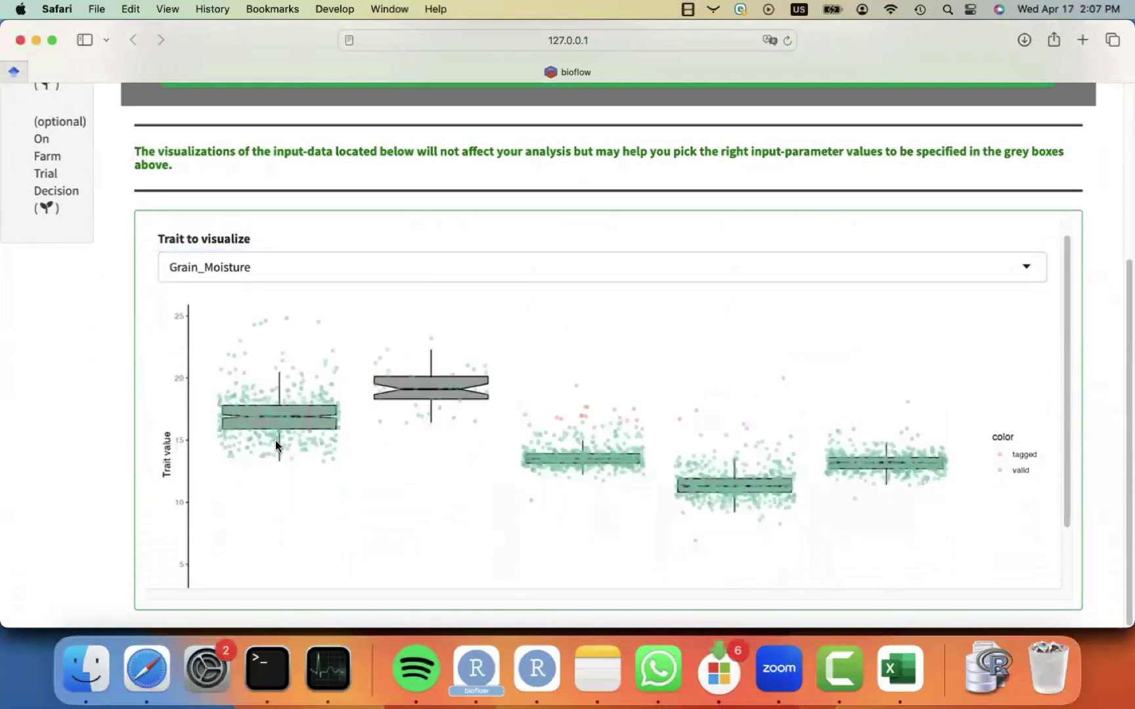
scroll(151, 507, "down", 3)
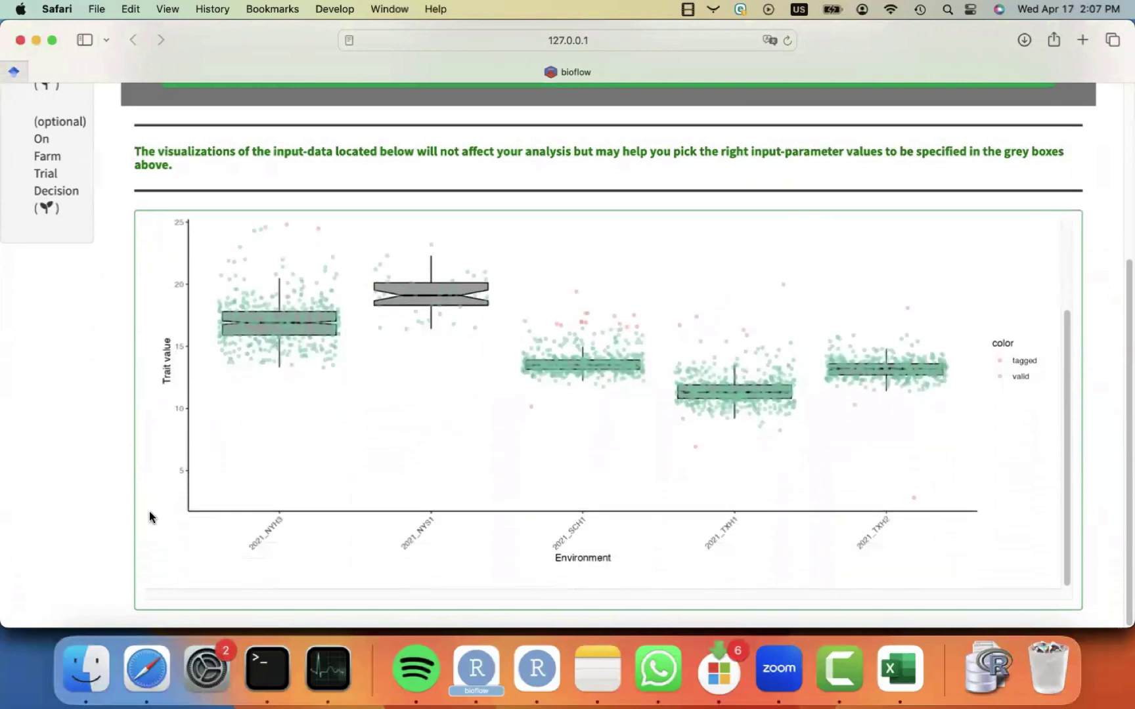
scroll(149, 511, "up", 4)
scroll(149, 511, "up", 5)
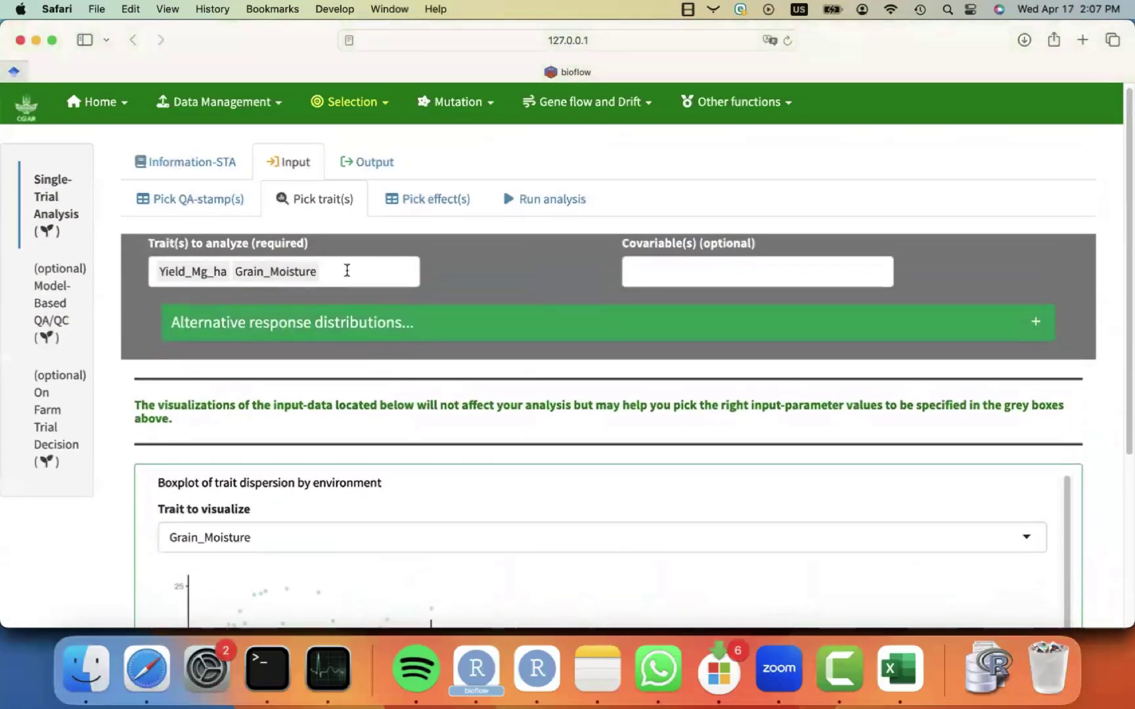
- Open the effects step and keep designation as the only genetic evaluation unit
left_click(436, 199)
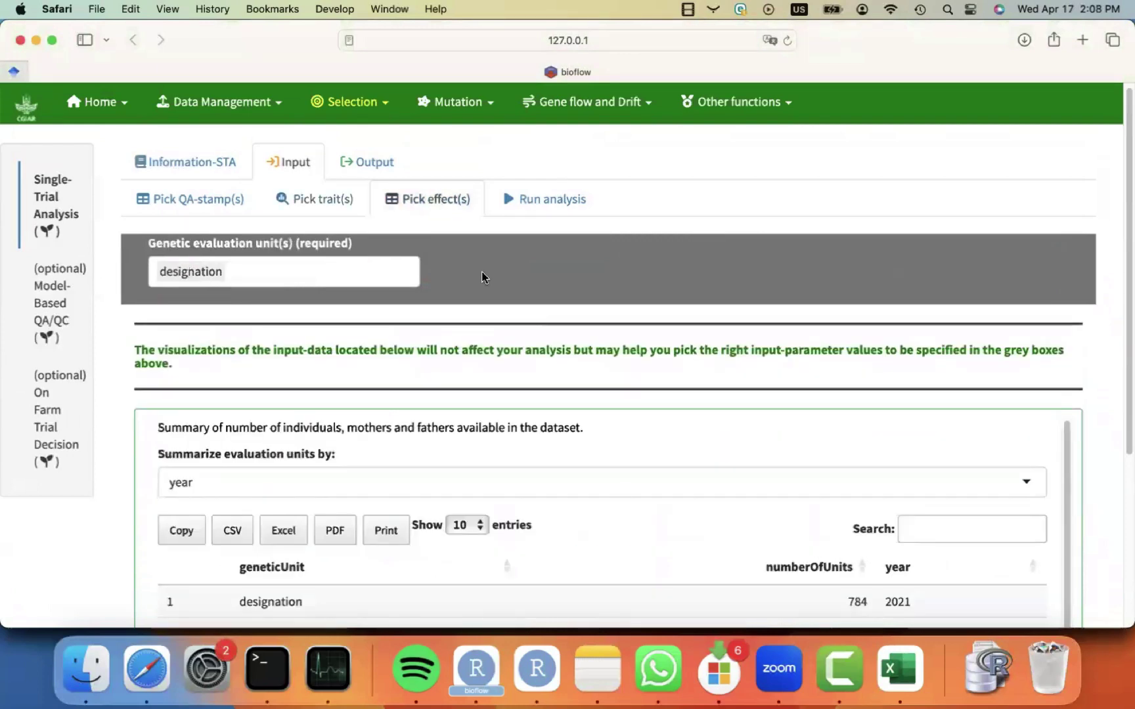
left_click(298, 276)
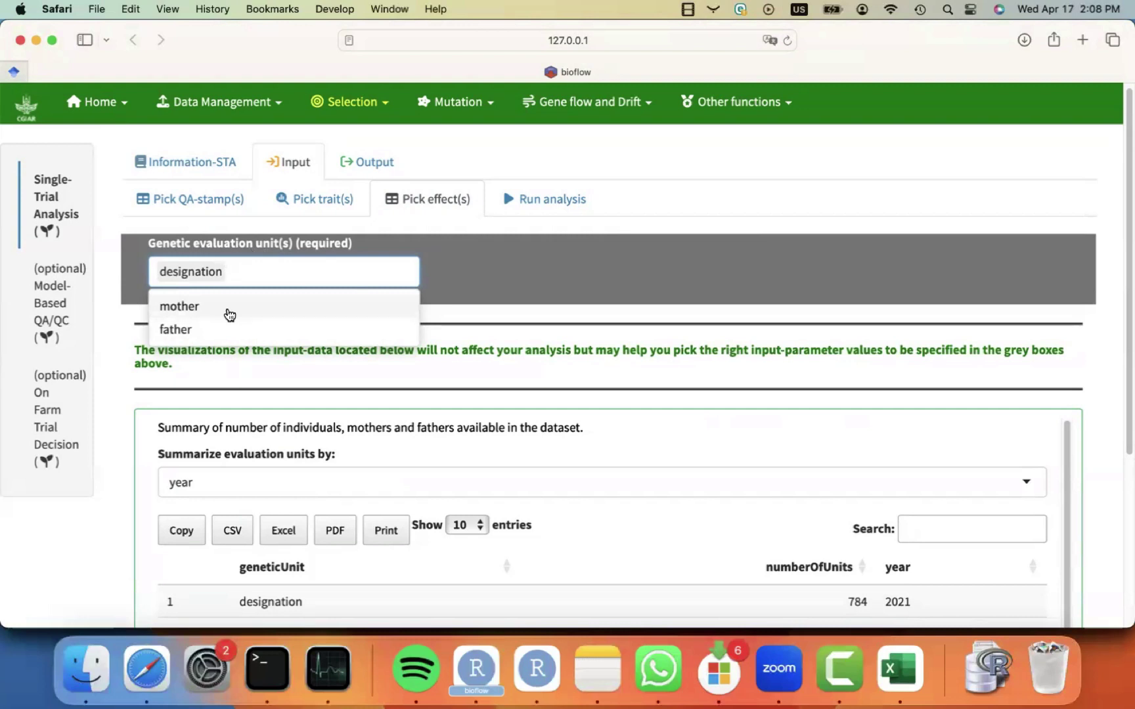
left_click(508, 279)
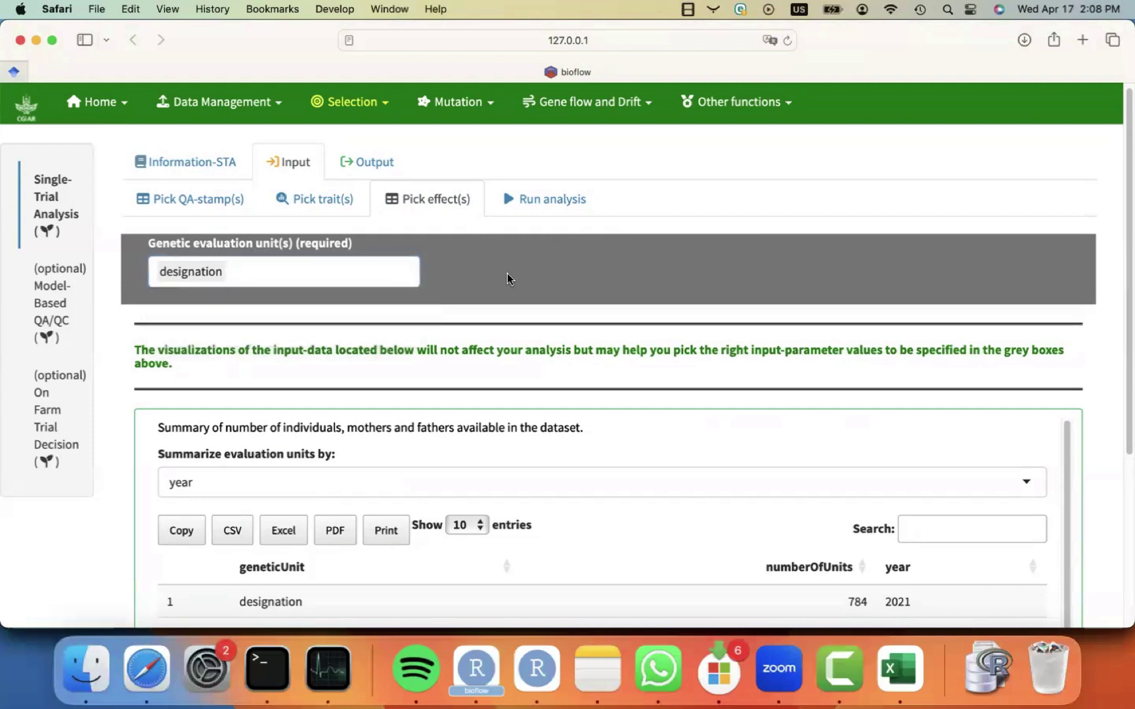
left_click(321, 276)
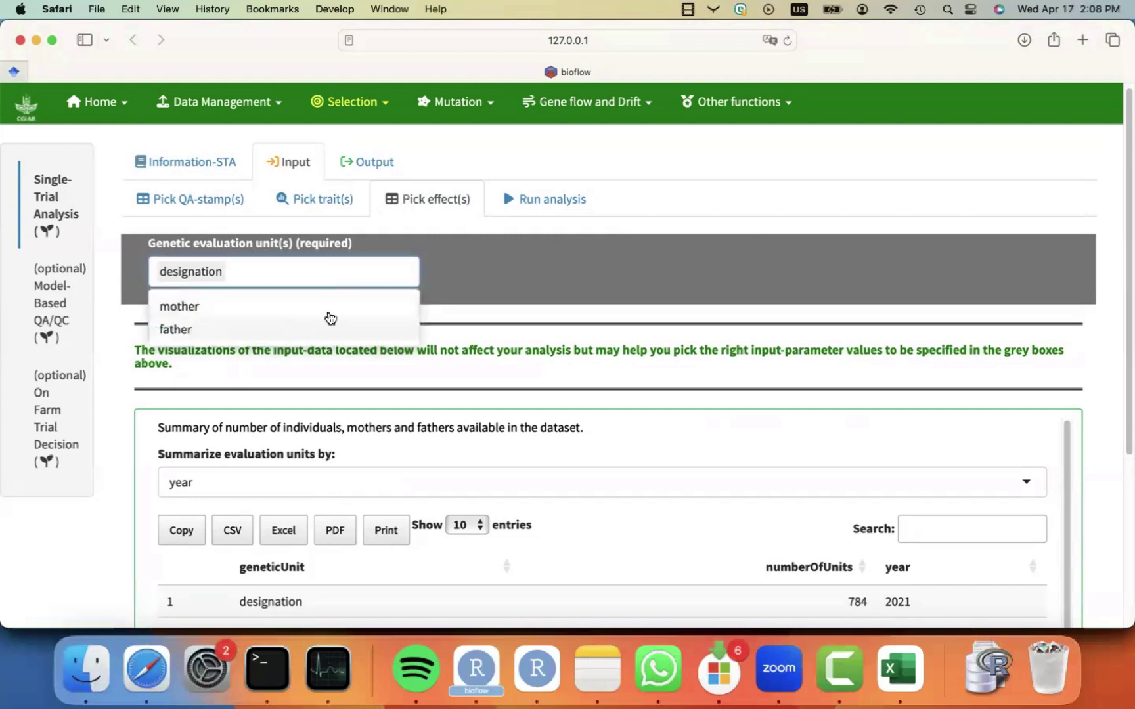
left_click(490, 282)
- Keep the unit summary grouped by year and select 'mother' in the summary table
scroll(467, 305, "down", 1)
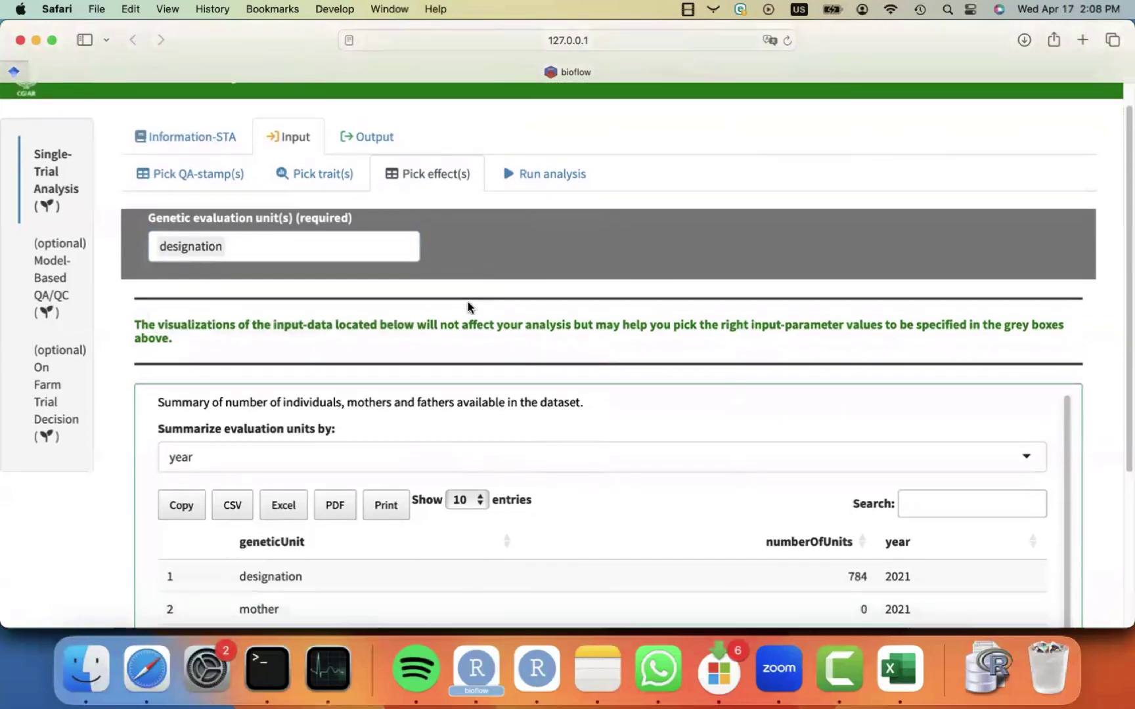
scroll(468, 305, "down", 2)
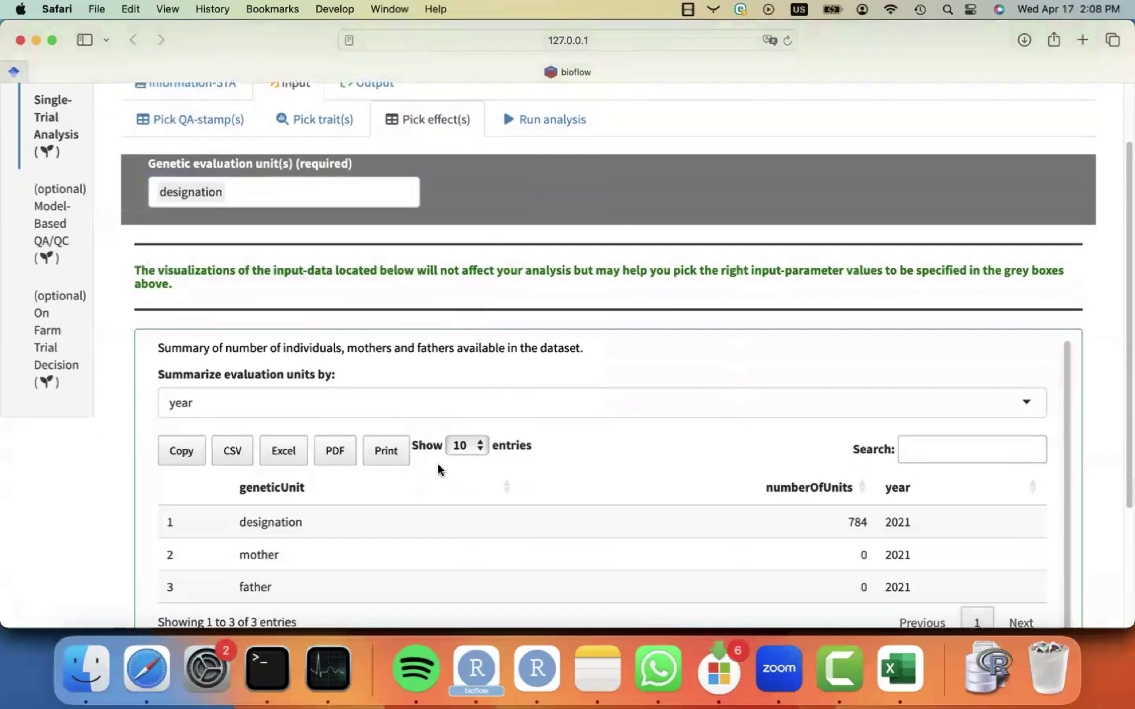
scroll(437, 463, "down", 1)
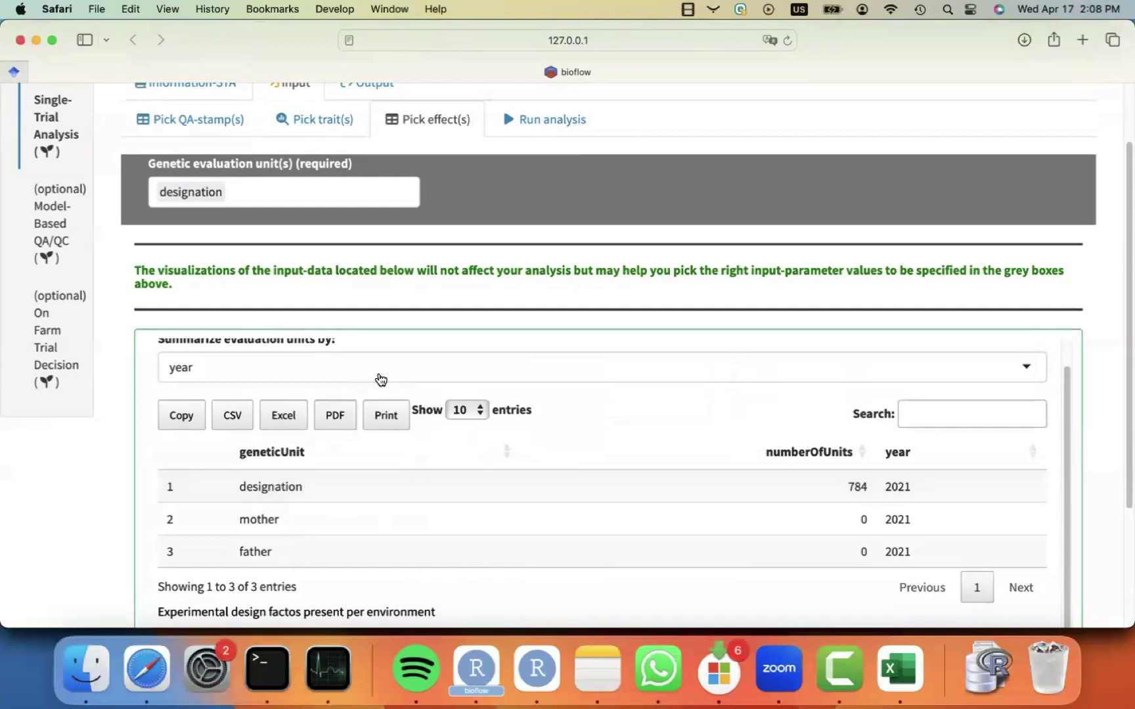
left_click(380, 374)
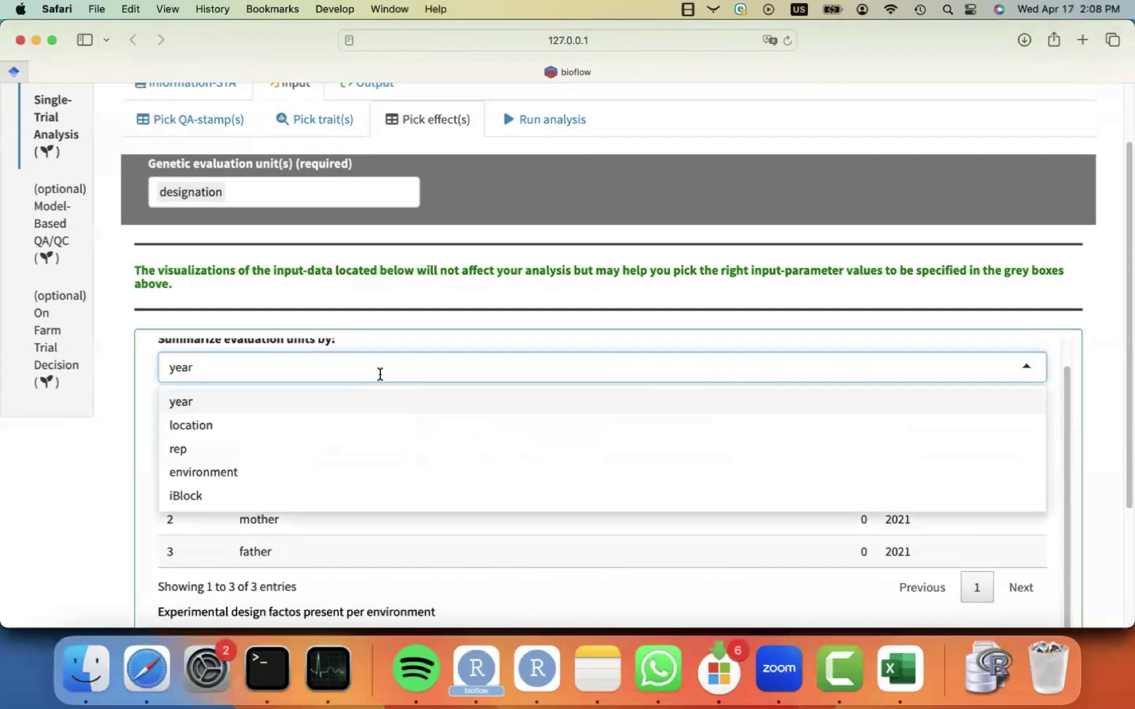
left_click(142, 474)
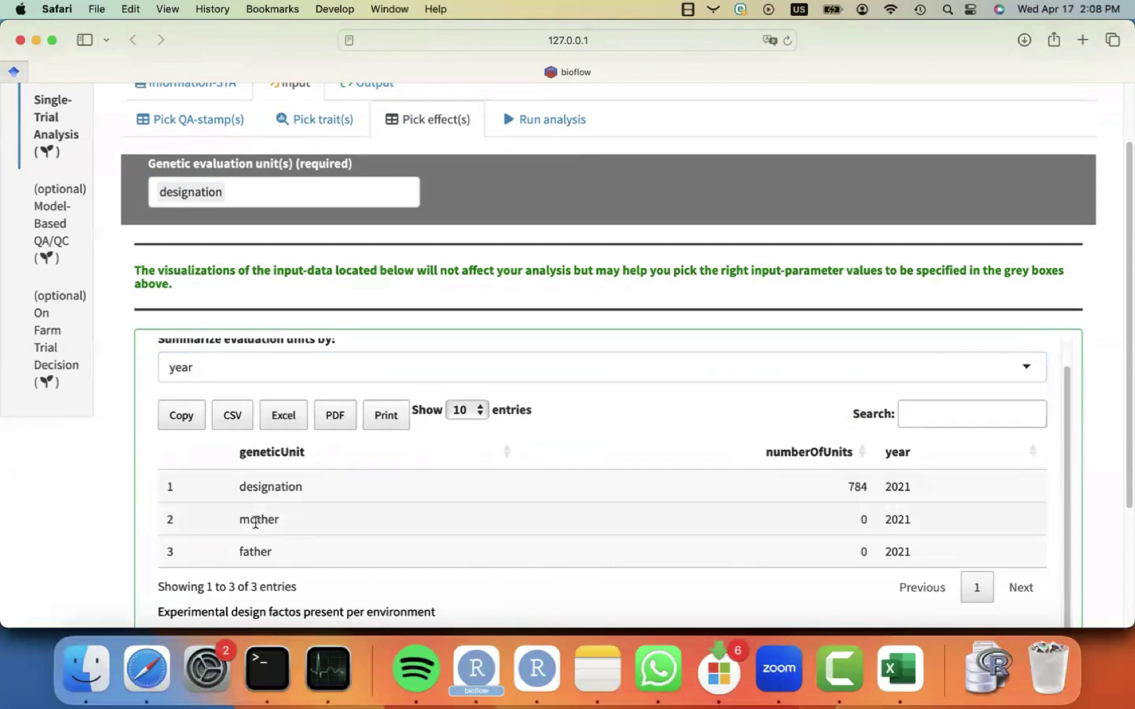
double_click(262, 523)
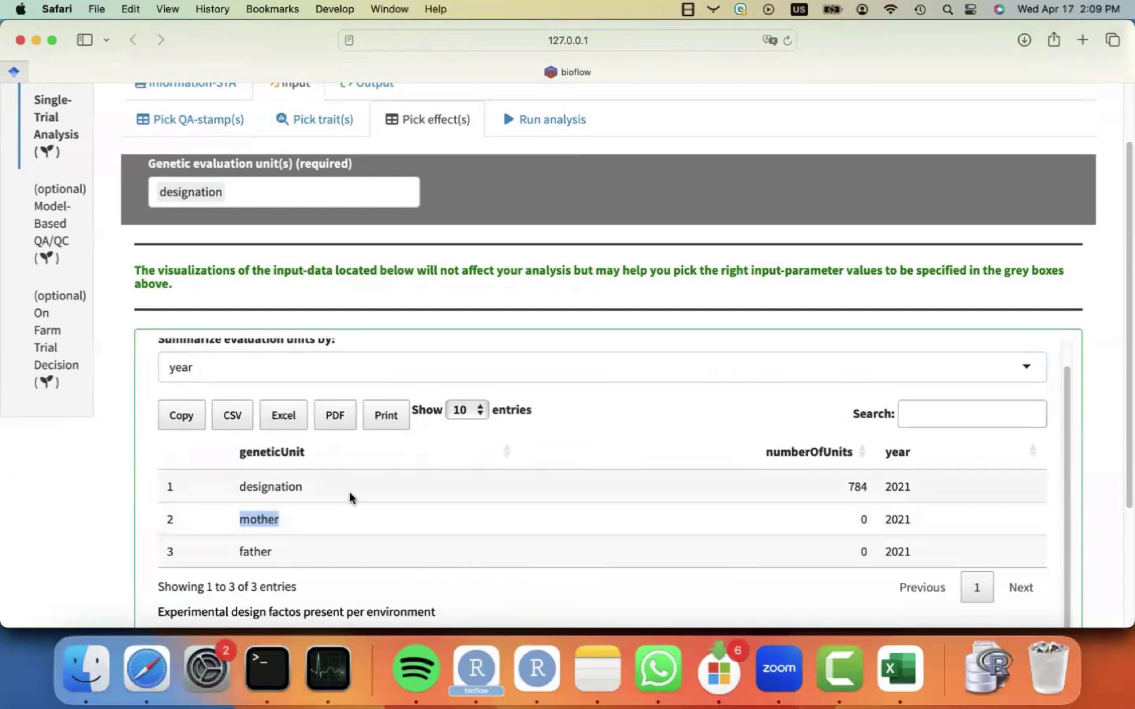
- Recheck the evaluation unit options, leaving designation alone, and review the design summaries
left_click(303, 198)
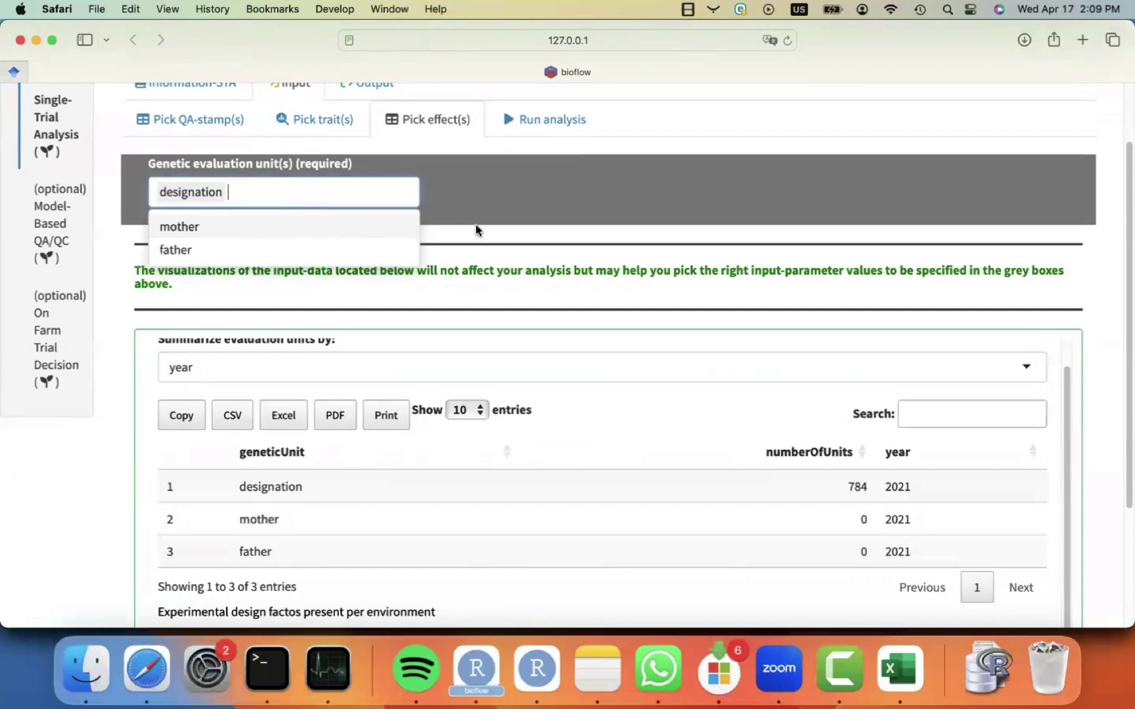
left_click(444, 239)
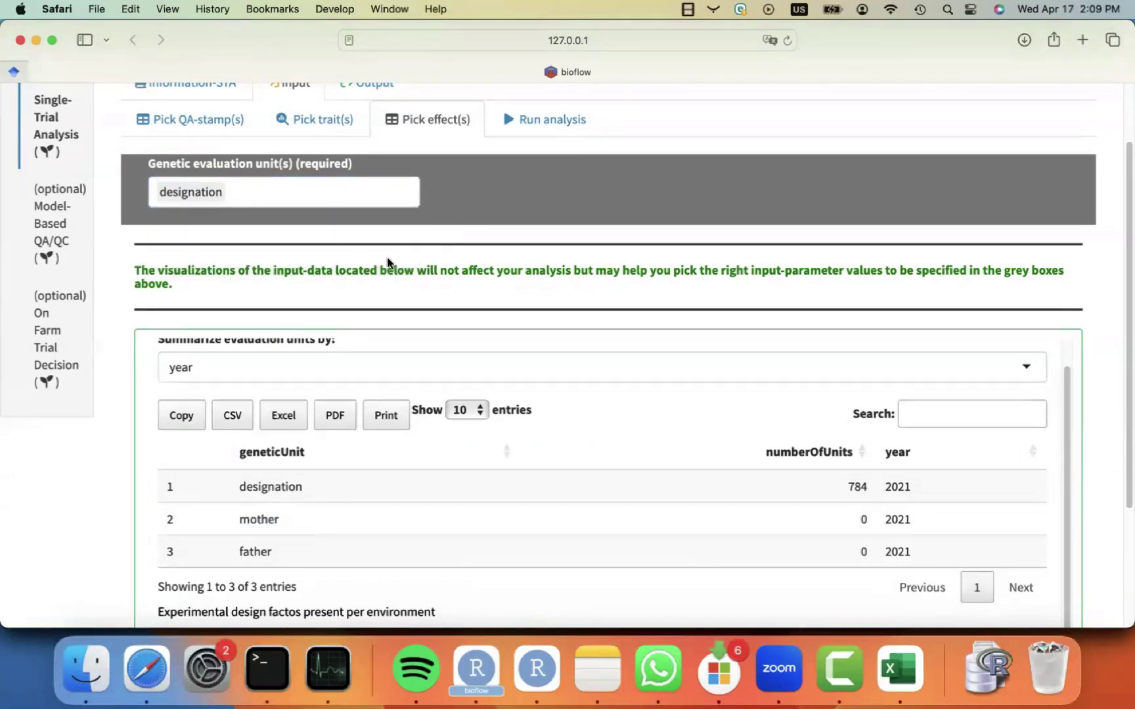
scroll(674, 473, "down", 1)
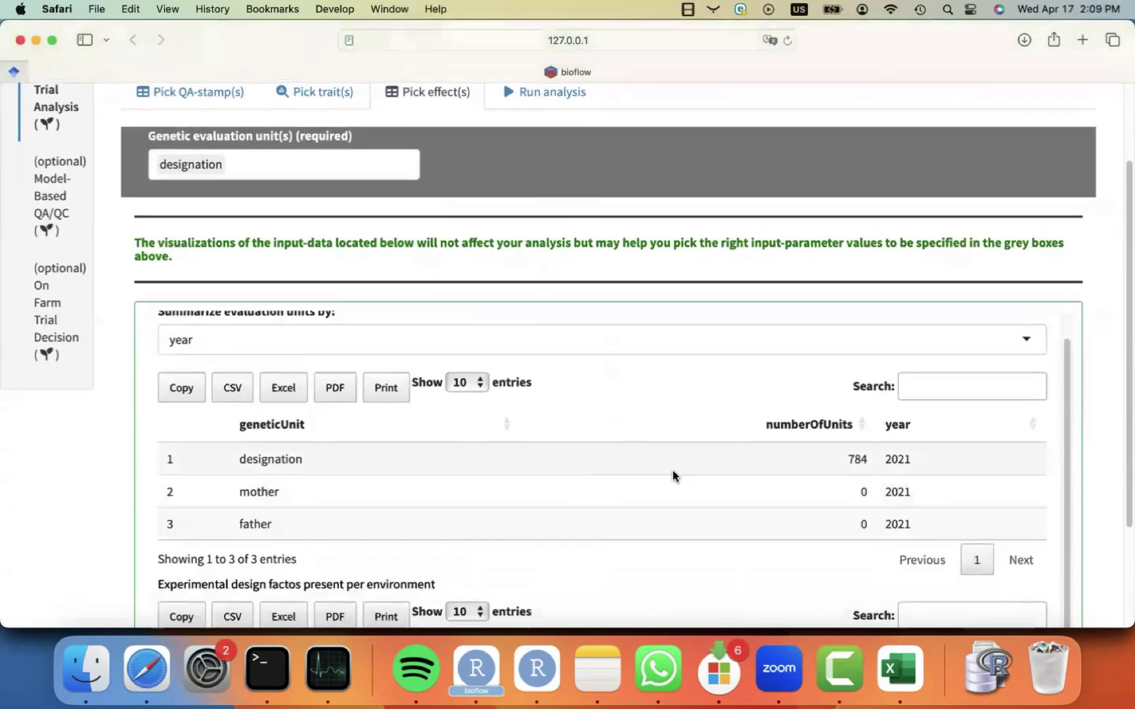
scroll(662, 544, "down", 5)
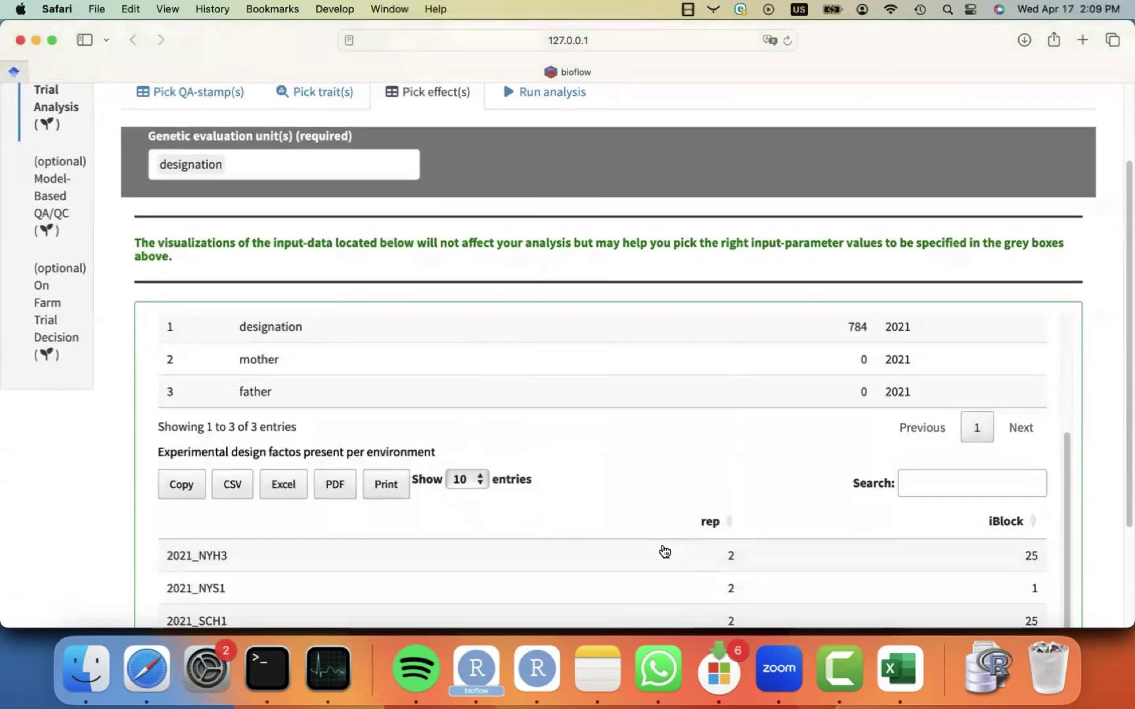
scroll(662, 549, "up", 1)
scroll(662, 549, "down", 5)
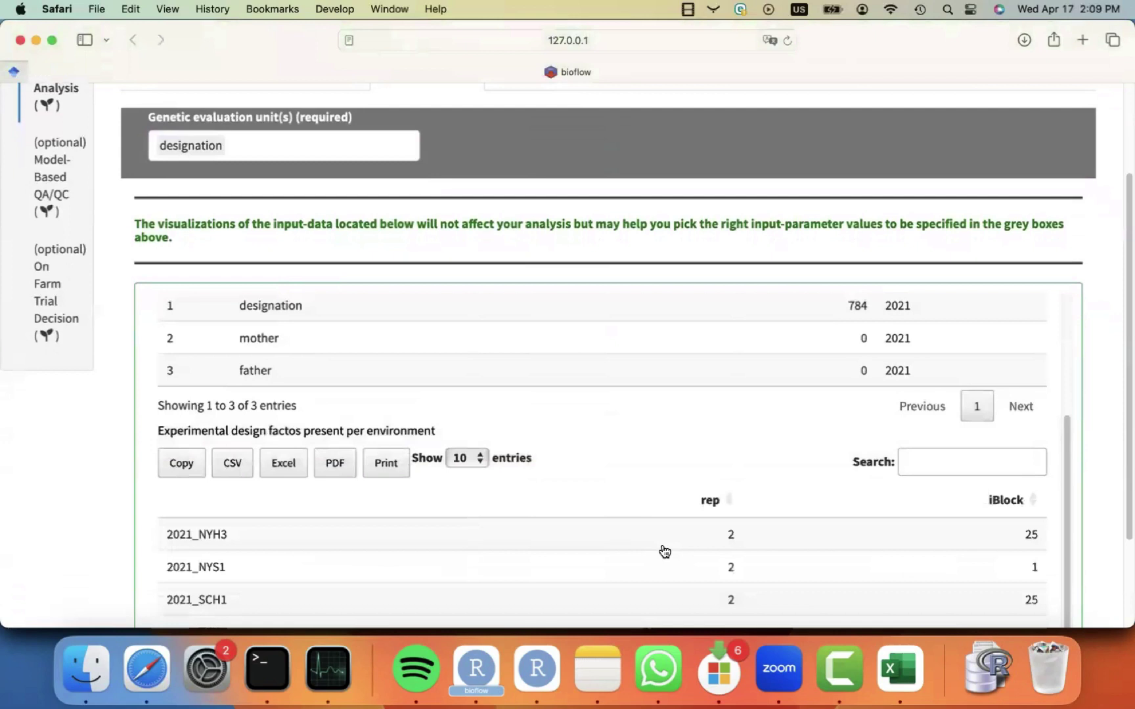
scroll(664, 552, "down", 1)
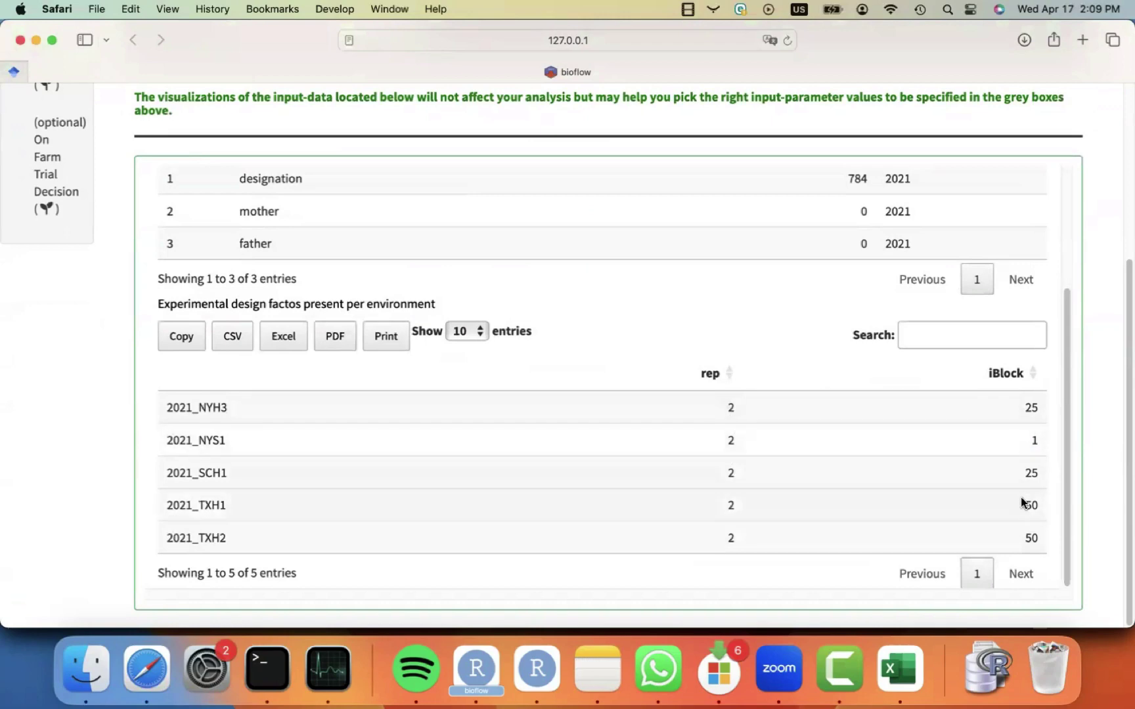
scroll(683, 319, "up", 10)
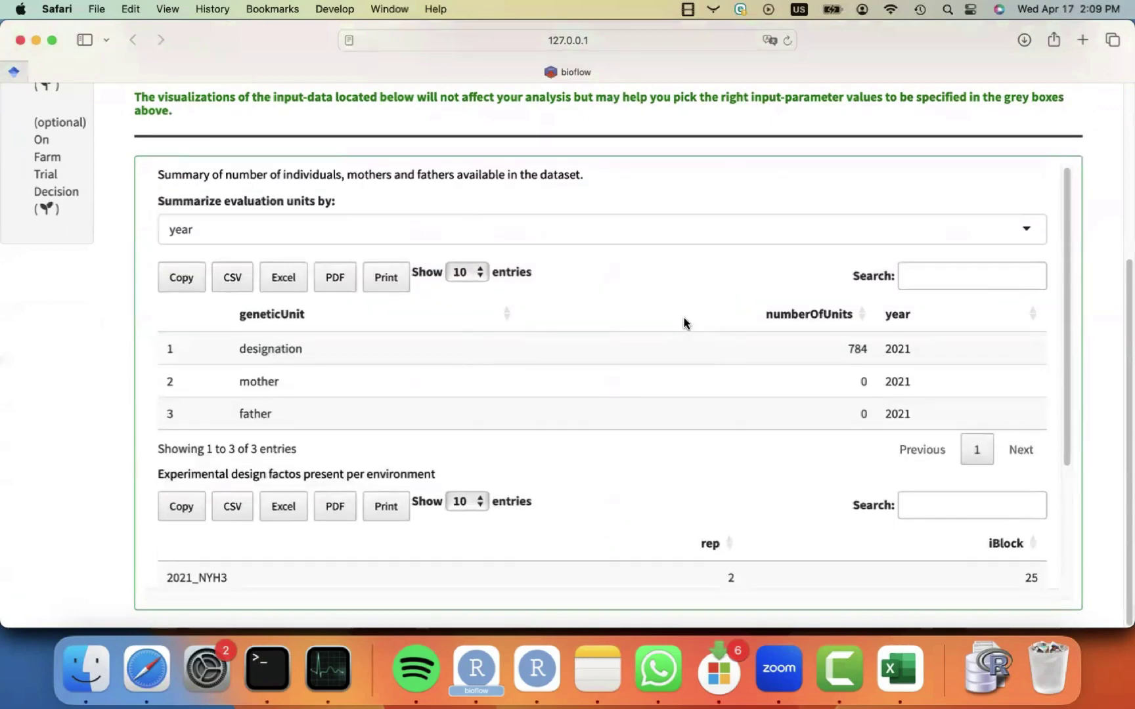
scroll(684, 322, "up", 3)
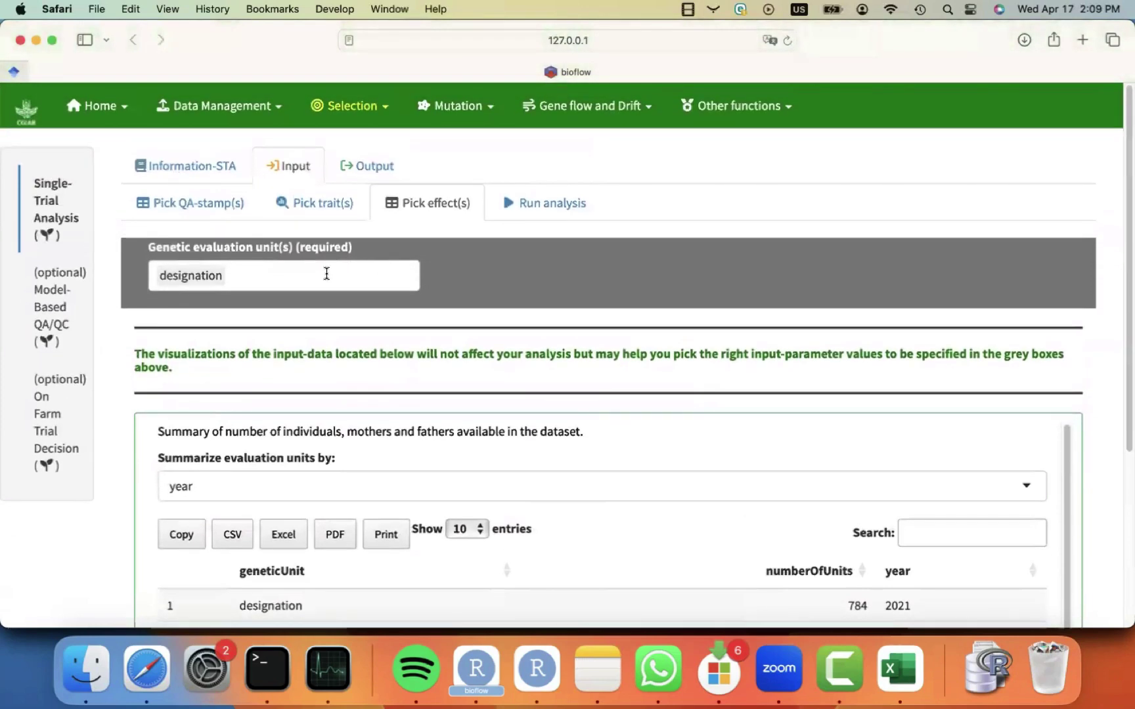
left_click(317, 270)
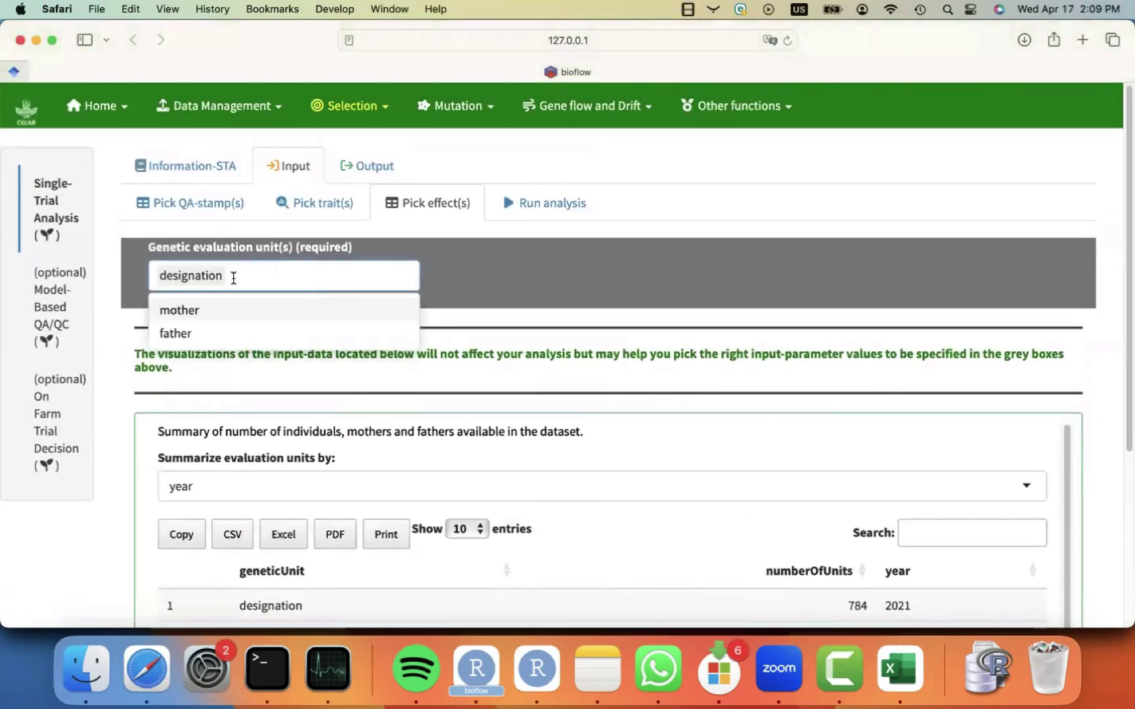
left_click(502, 283)
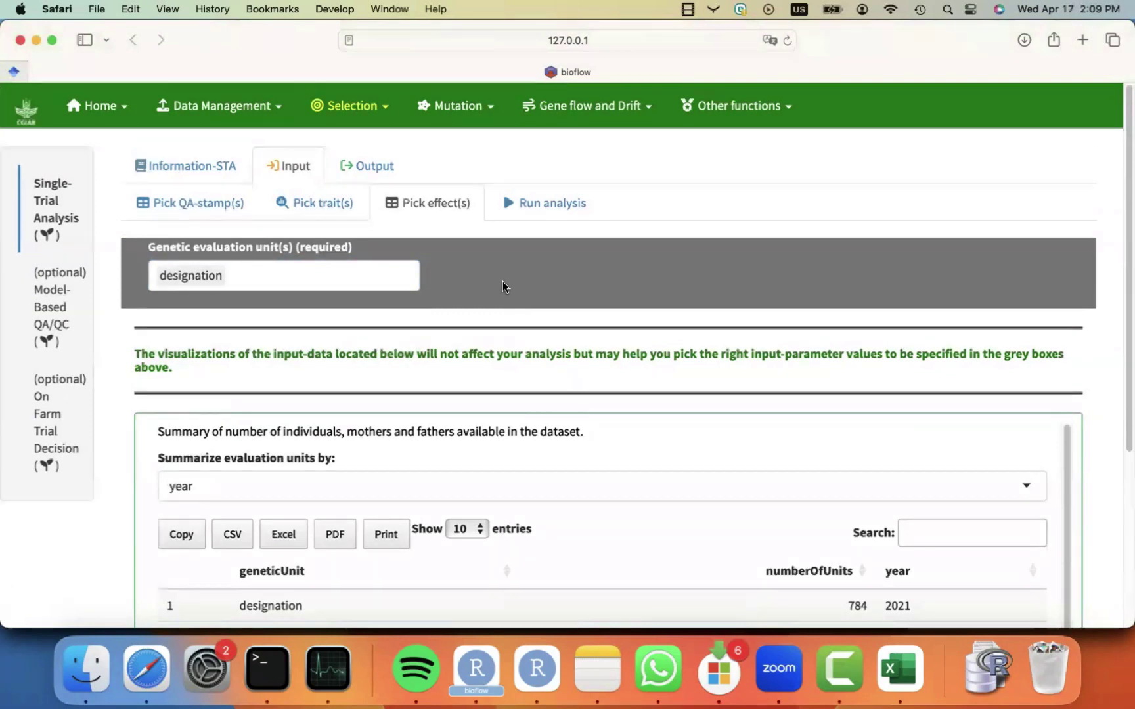
- Go to the run step, review additional settings (BLUEs, 35 iterations), then collapse them
left_click(540, 207)
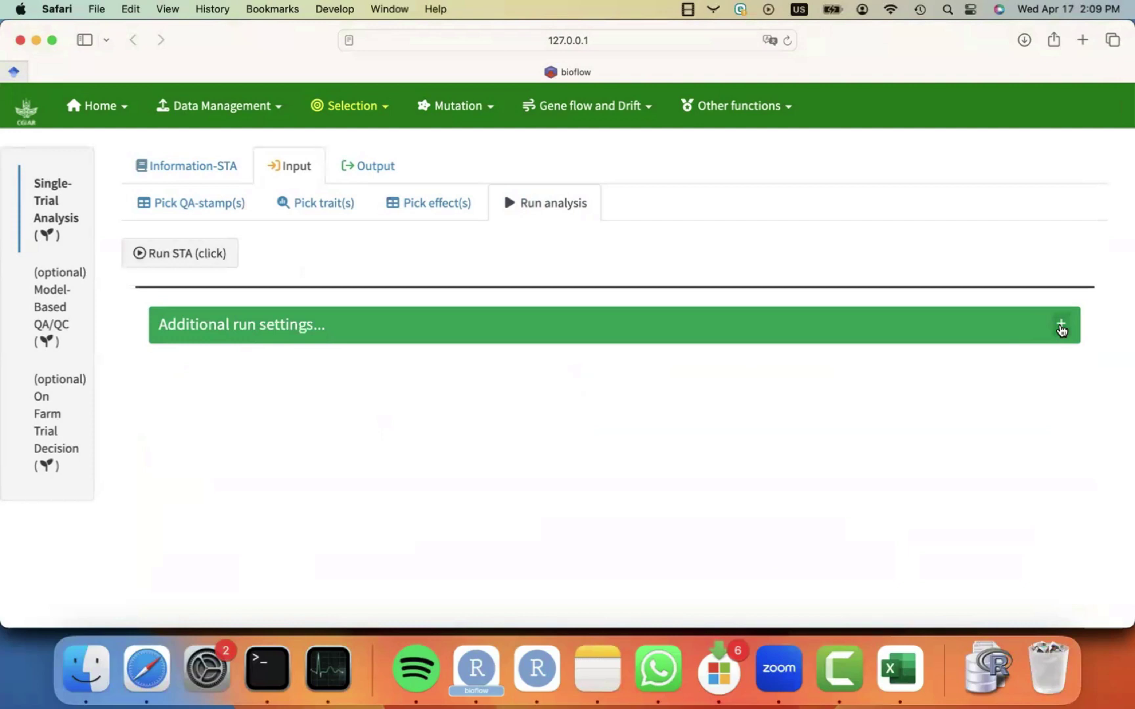
left_click(1061, 326)
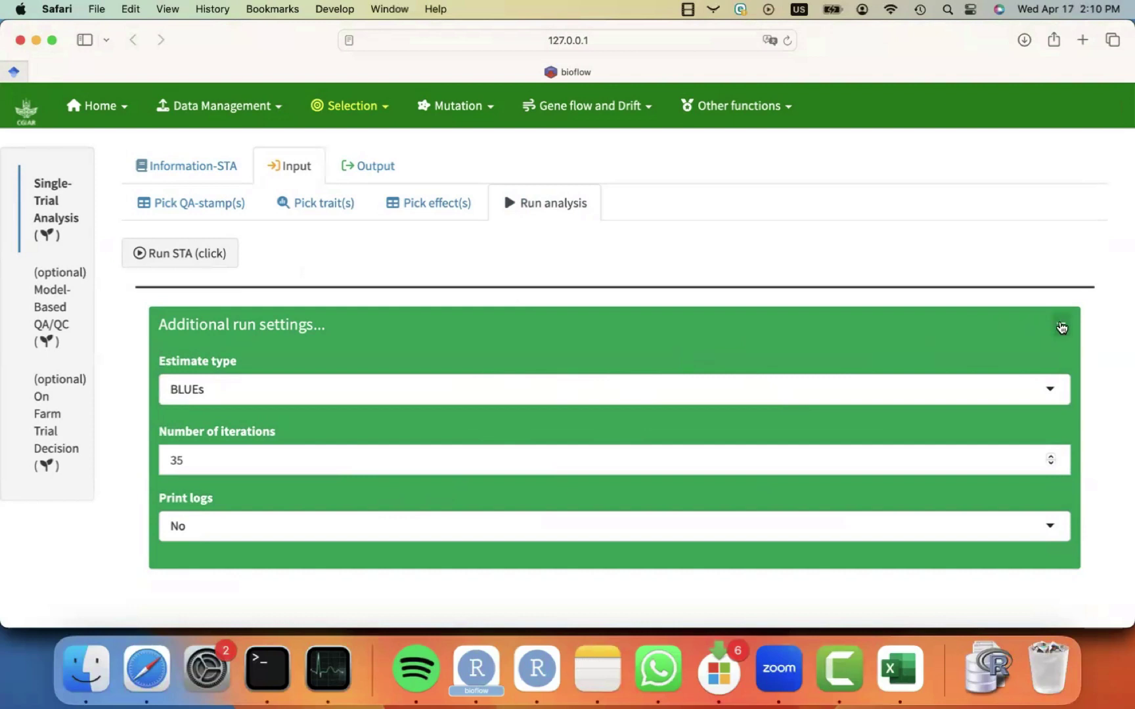
left_click(1062, 328)
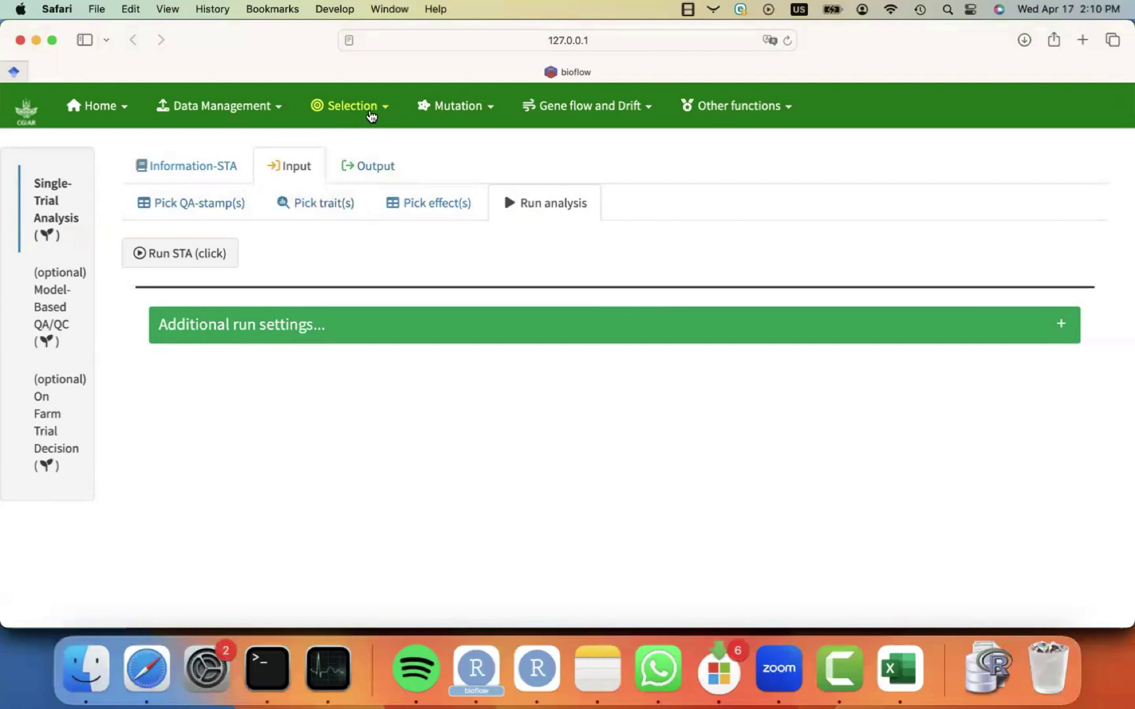
left_click(371, 117)
left_click(282, 257)
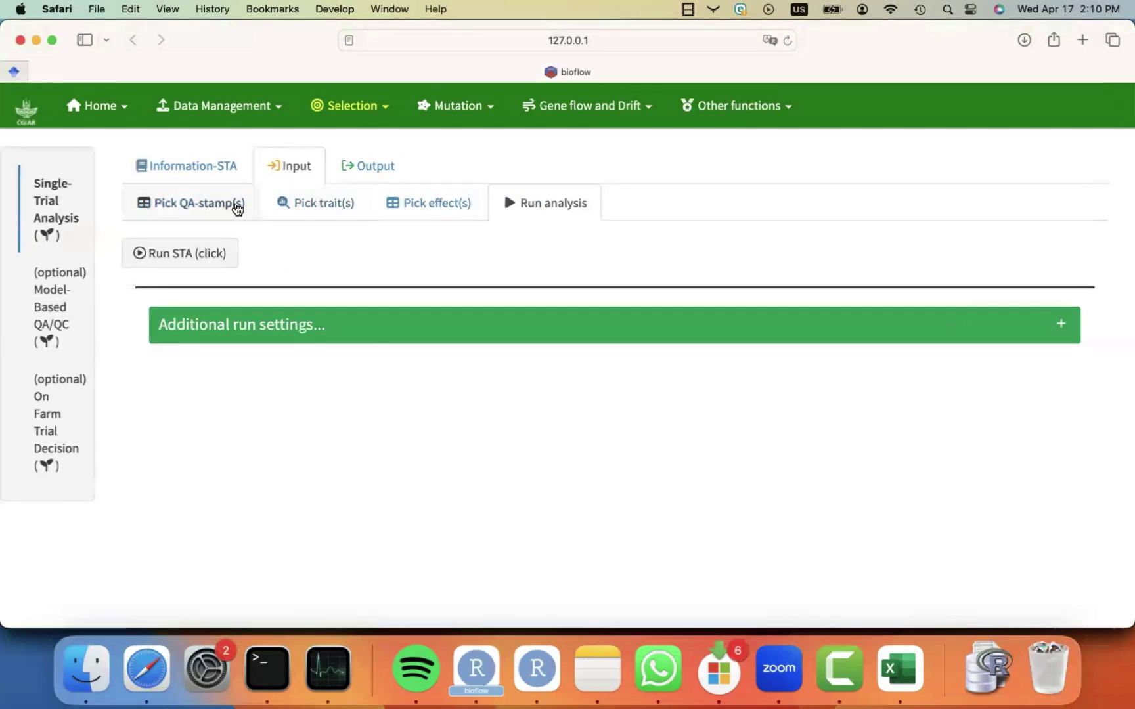
left_click(378, 203)
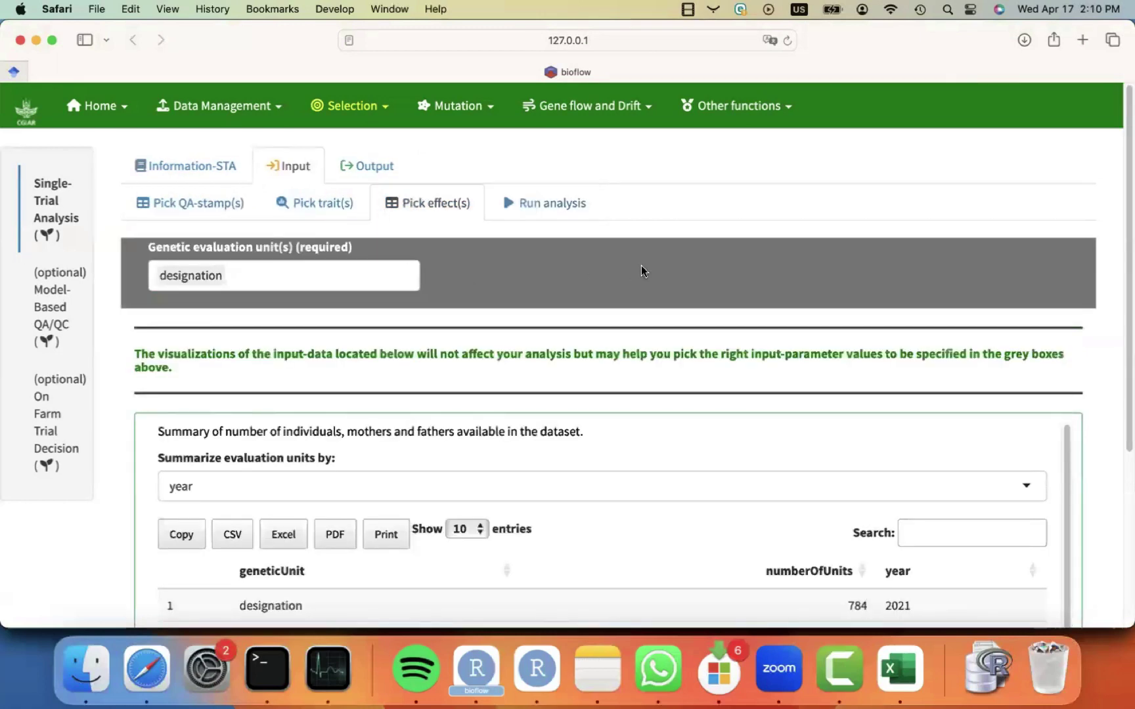
scroll(555, 302, "down", 2)
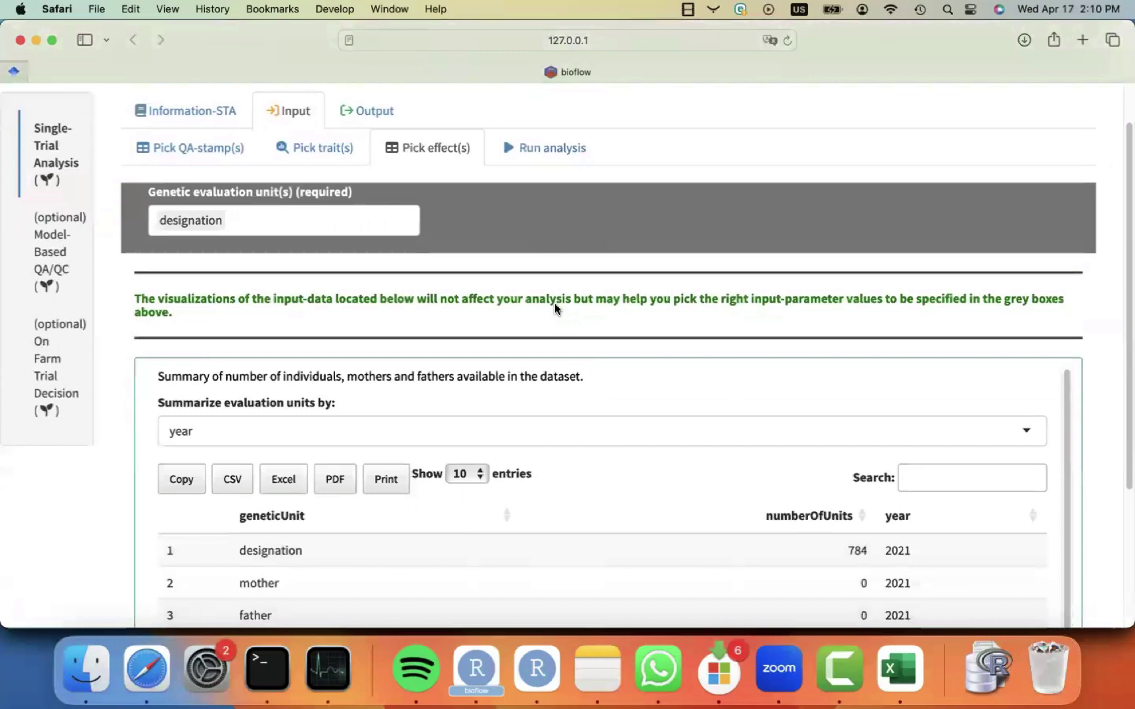
scroll(554, 302, "up", 2)
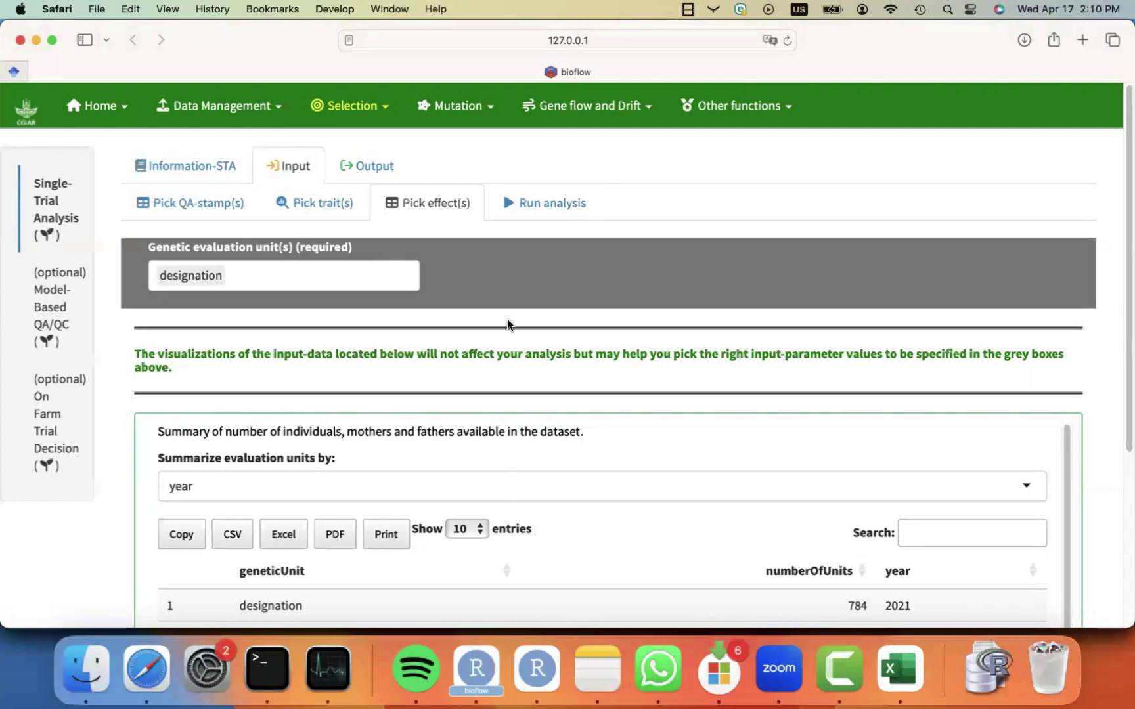
scroll(507, 323, "down", 2)
scroll(507, 323, "down", 5)
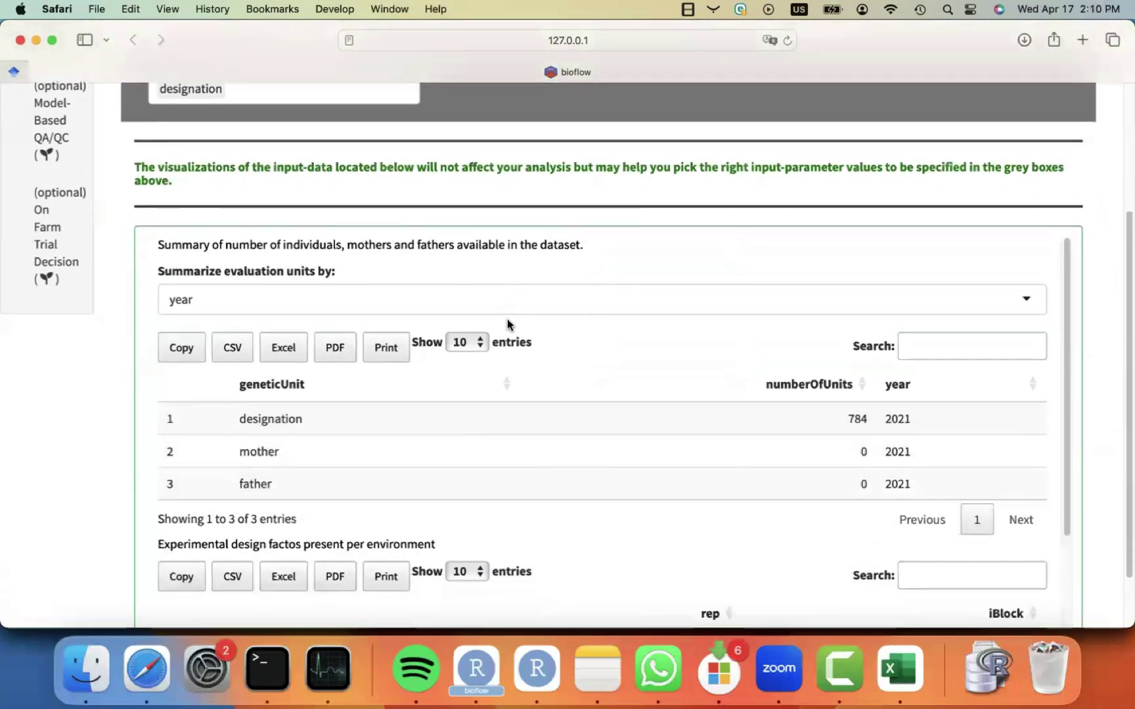
scroll(507, 324, "down", 8)
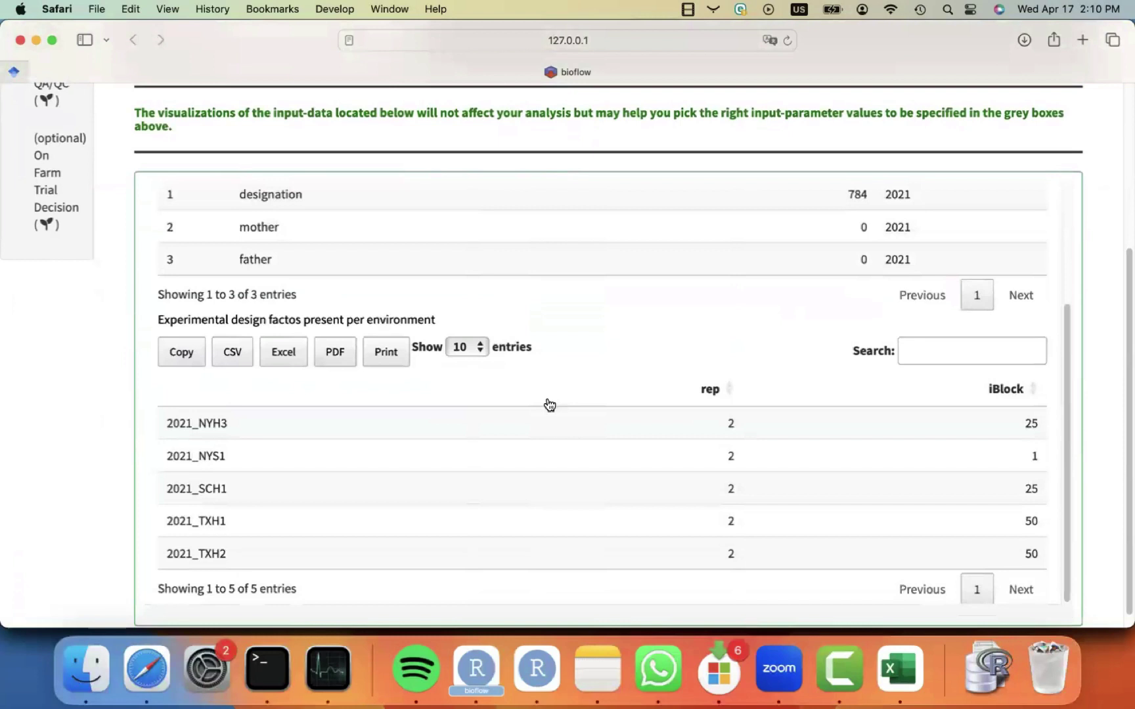
scroll(550, 404, "down", 1)
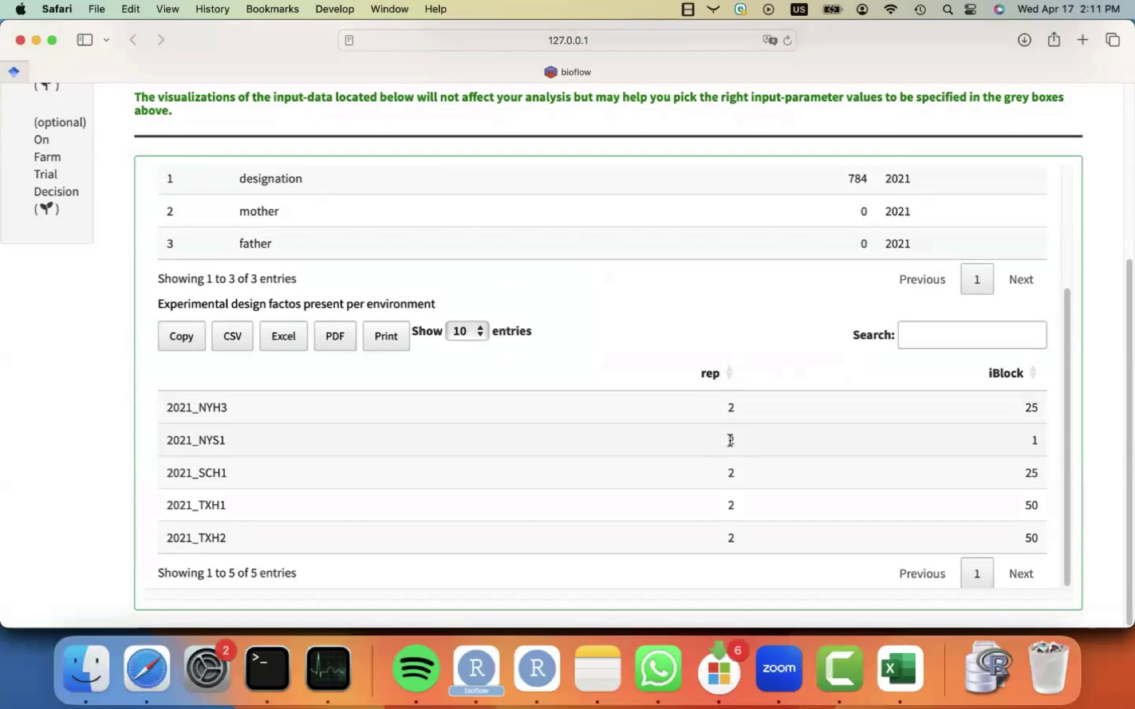
scroll(778, 355, "up", 5)
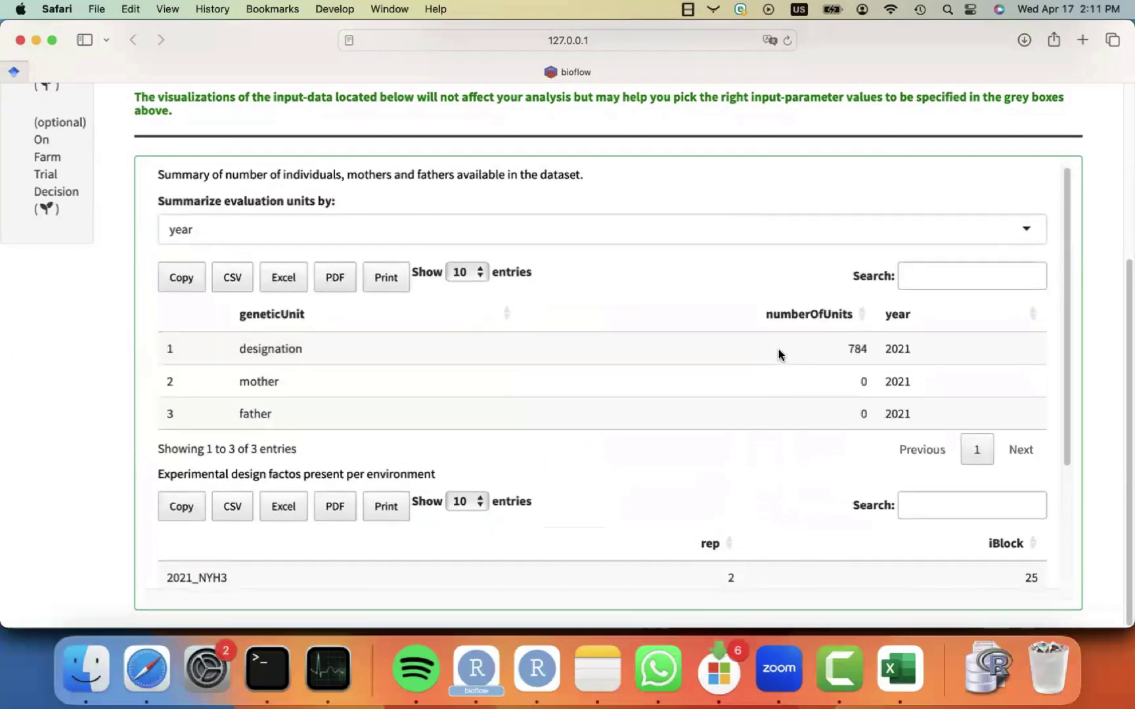
scroll(778, 348, "up", 6)
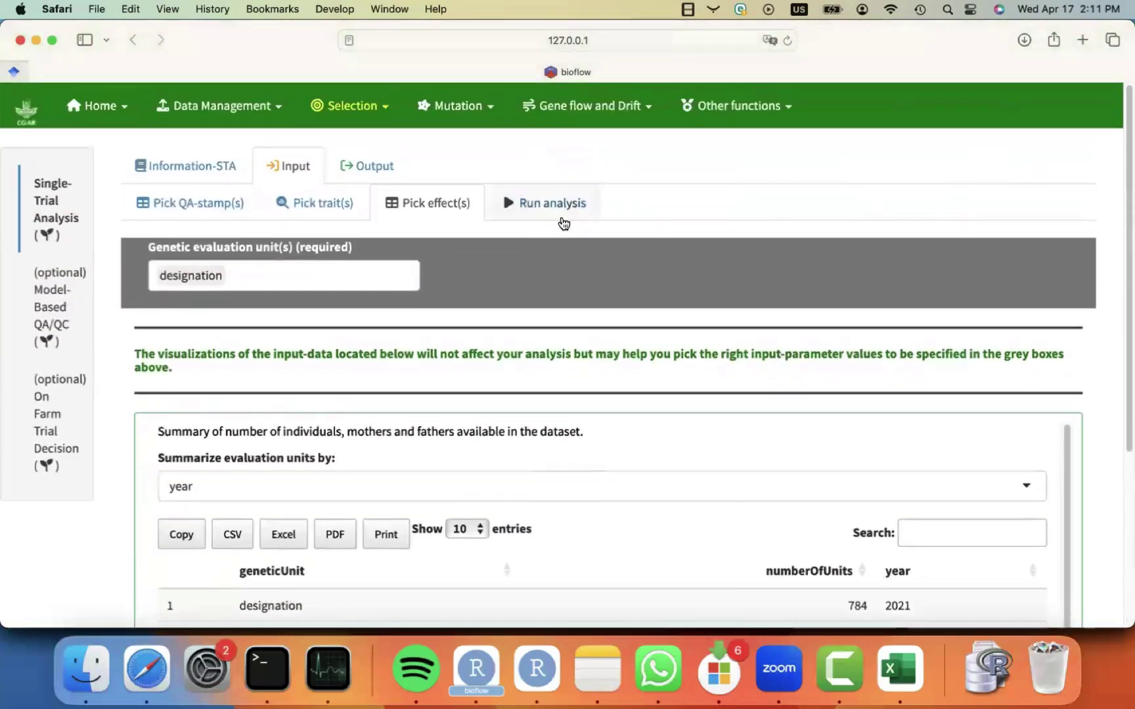
left_click(534, 213)
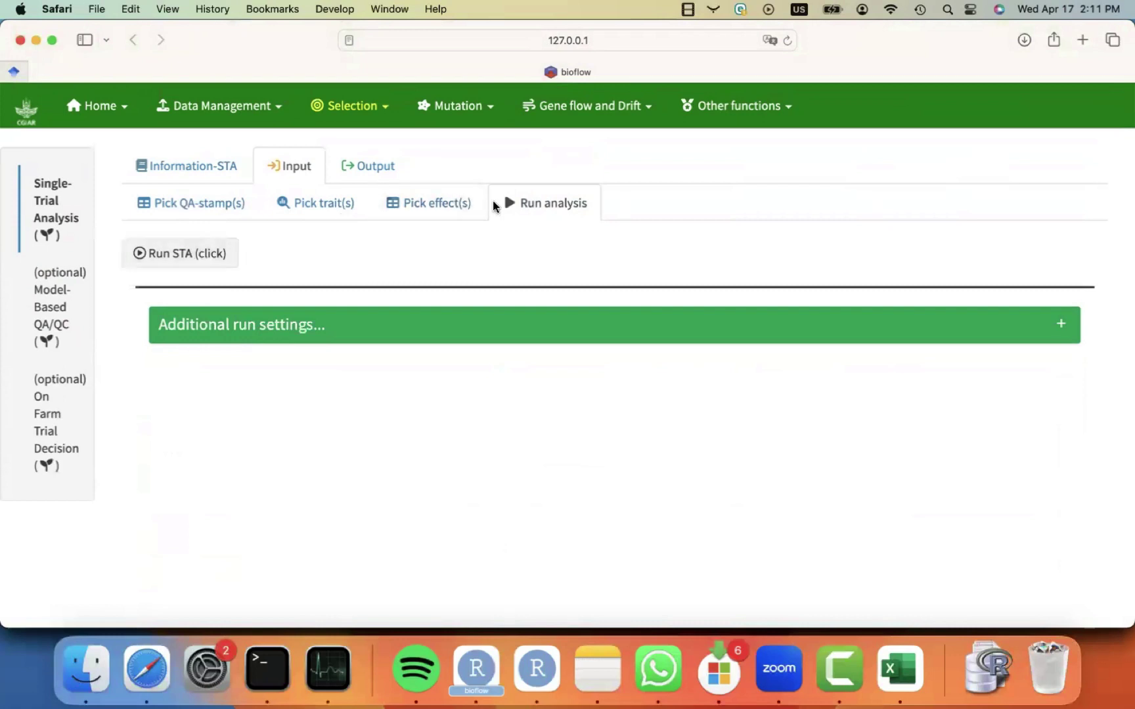
- Start the single-trial analysis with Run STA
left_click(184, 255)
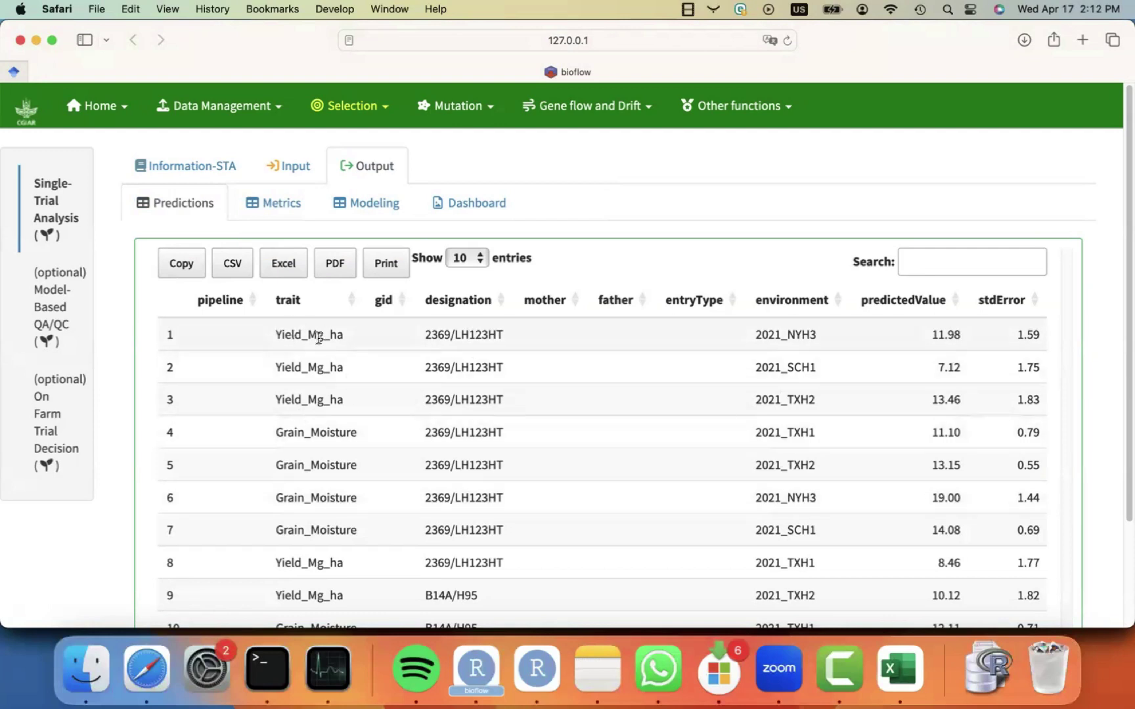
- Check the Metrics, then view Modeling formulas on page 2 (entries 11–20)
left_click(282, 205)
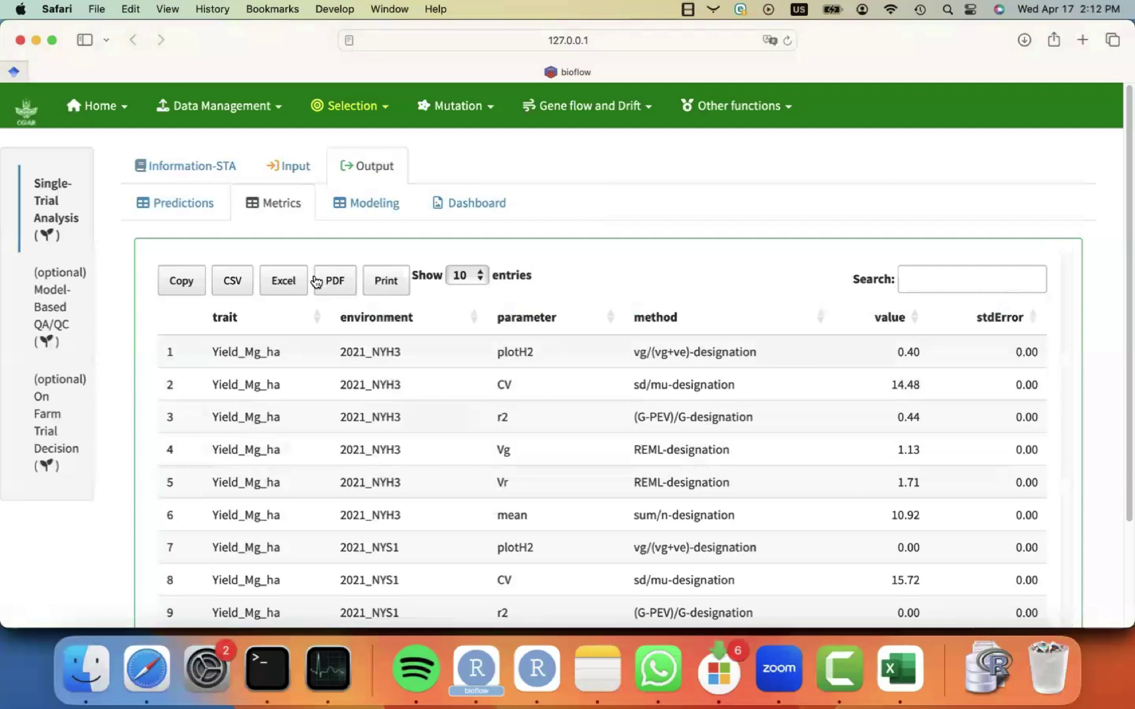
left_click(373, 210)
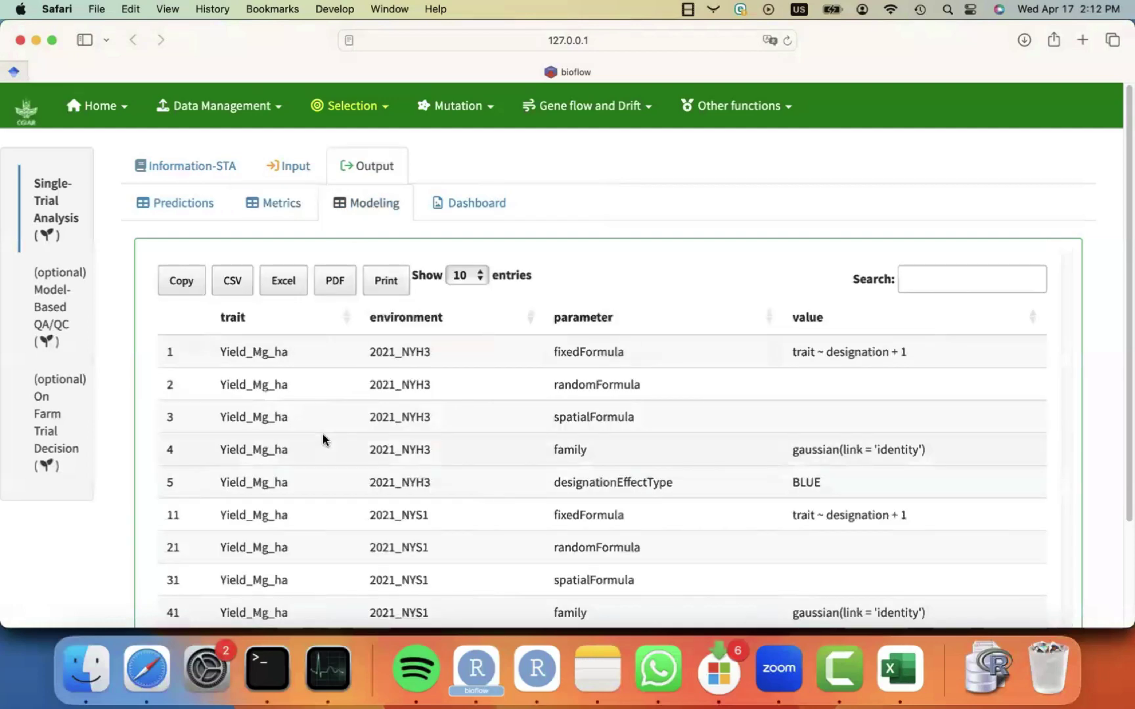
scroll(323, 435, "down", 2)
scroll(322, 435, "up", 1)
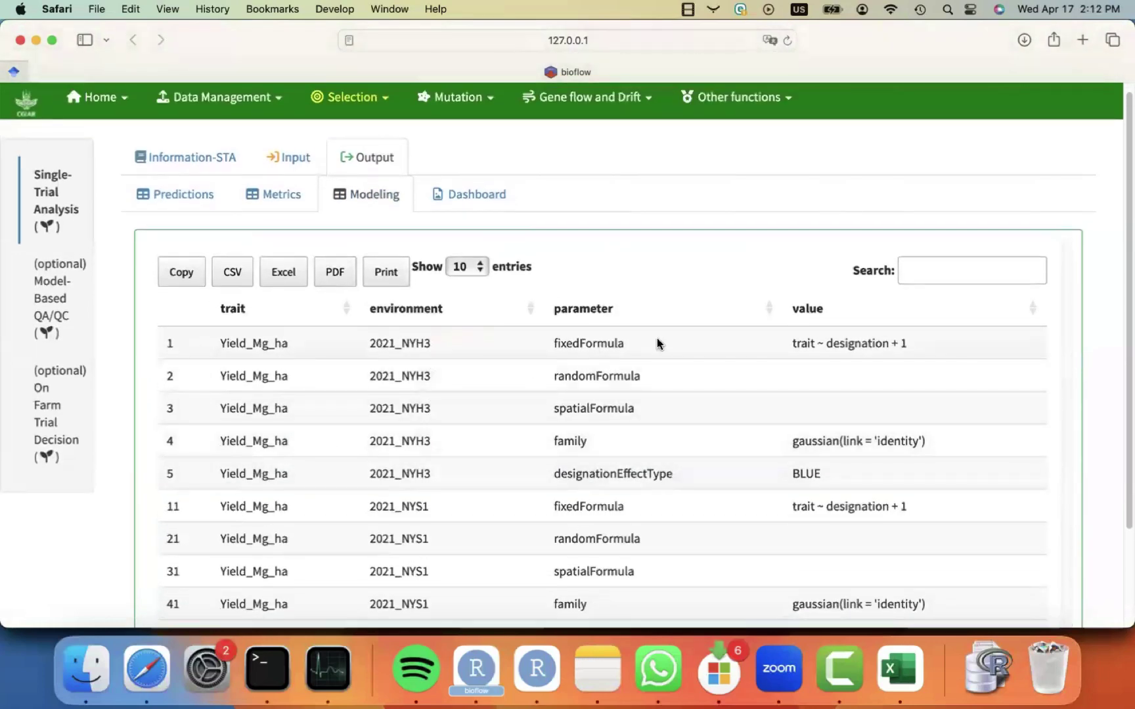
scroll(707, 489, "down", 2)
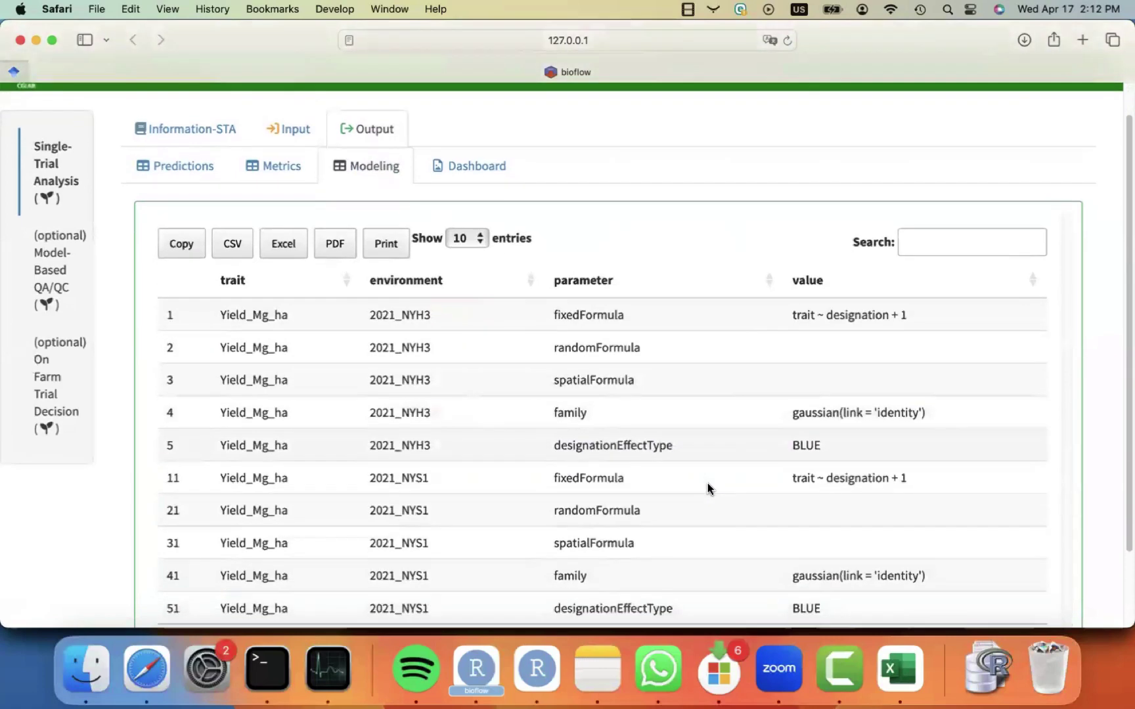
scroll(707, 486, "up", 1)
scroll(707, 486, "down", 2)
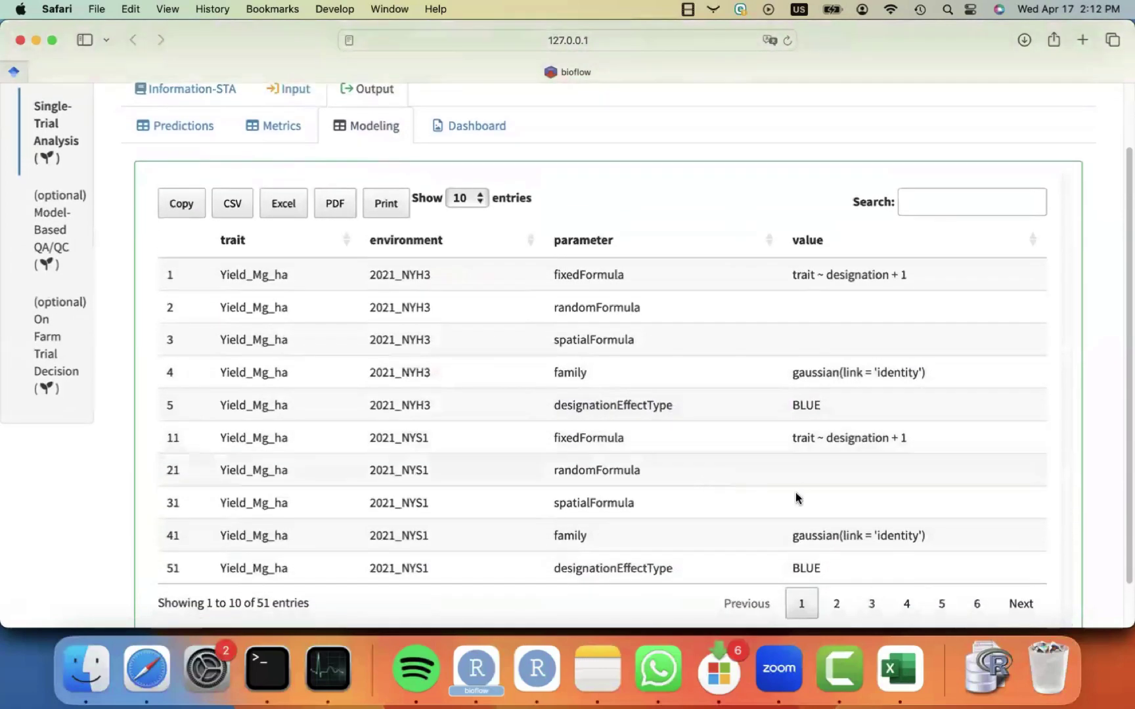
left_click(838, 603)
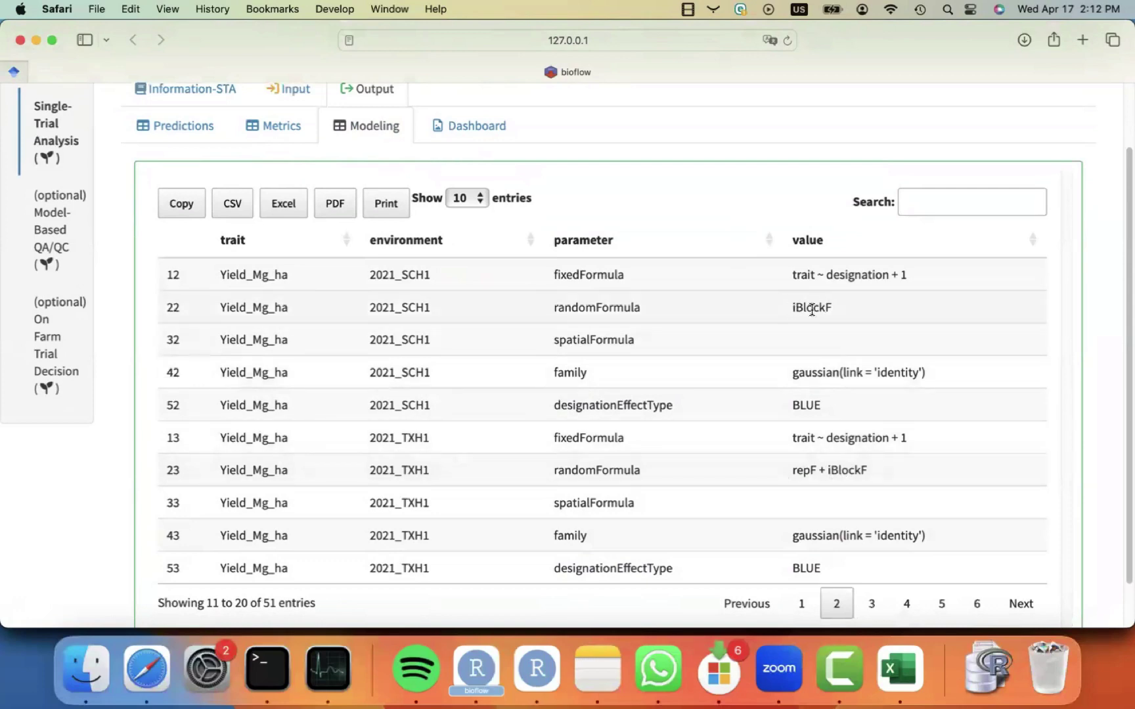
scroll(732, 365, "up", 2)
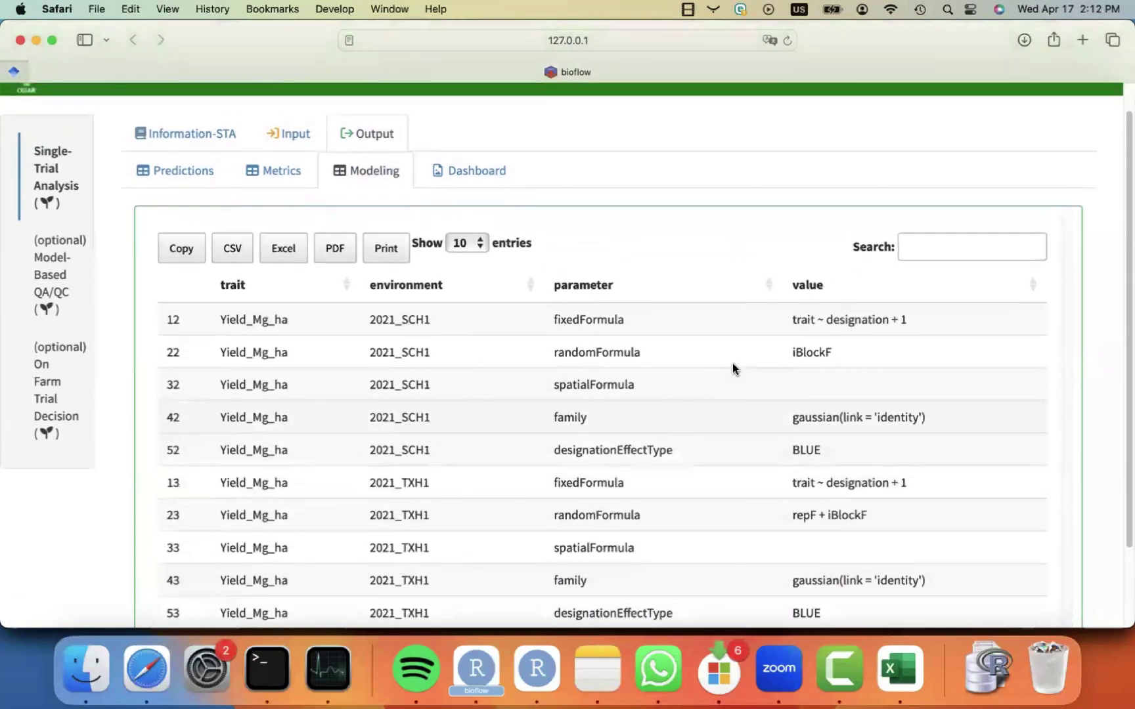
scroll(774, 375, "up", 1)
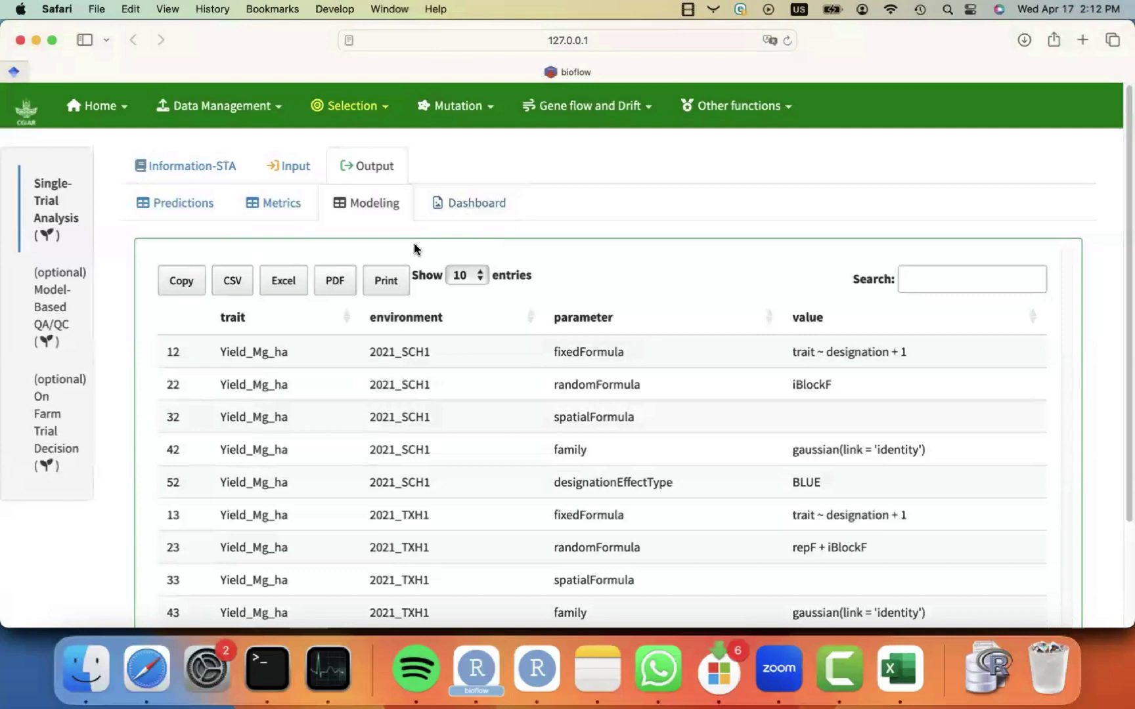
- Open the Dashboard and scroll to the Yield_Mg_ha summary statistics per environment
left_click(476, 205)
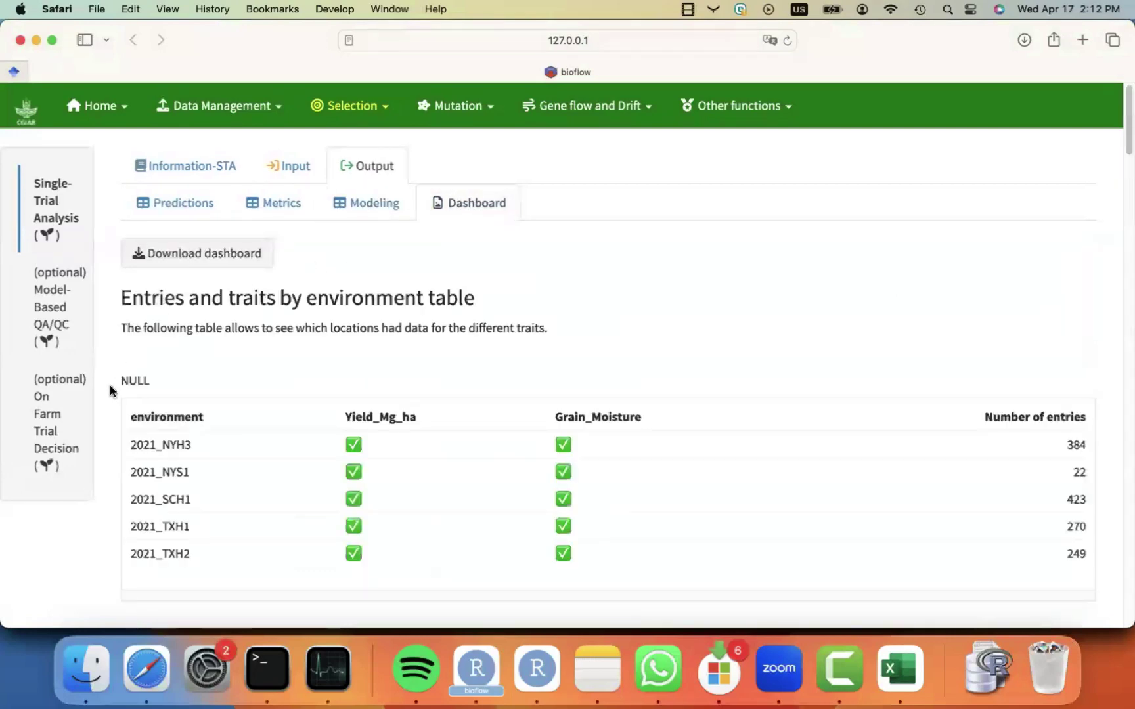
scroll(110, 387, "down", 3)
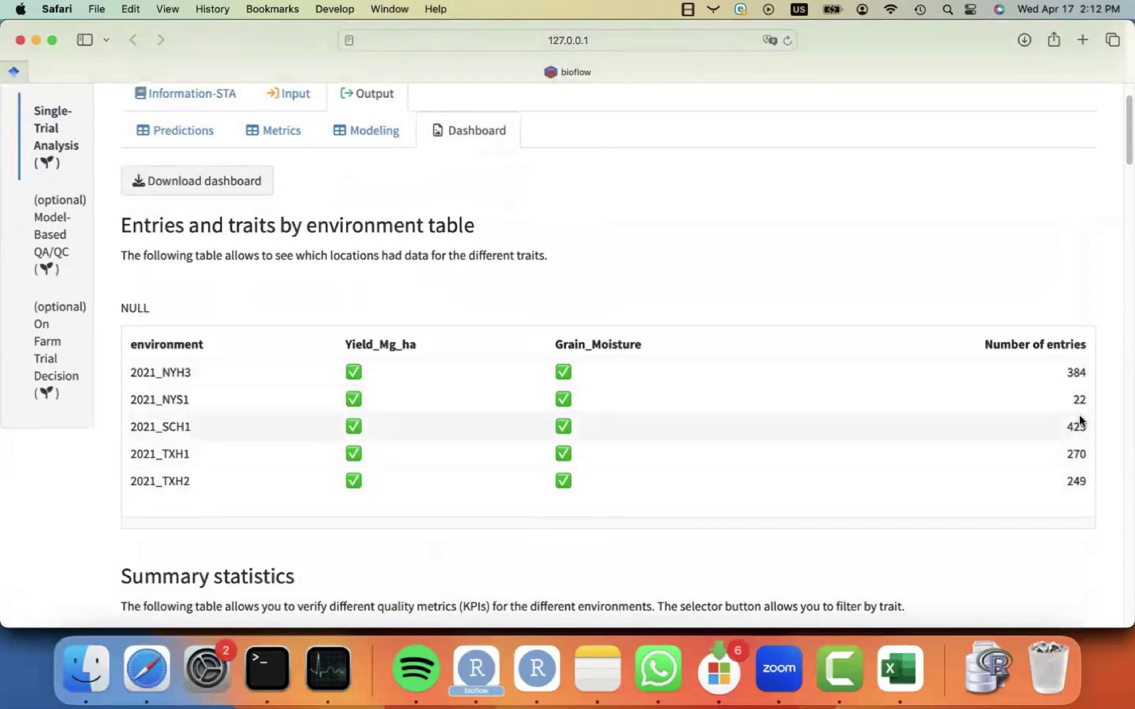
scroll(910, 571, "down", 3)
scroll(912, 572, "down", 10)
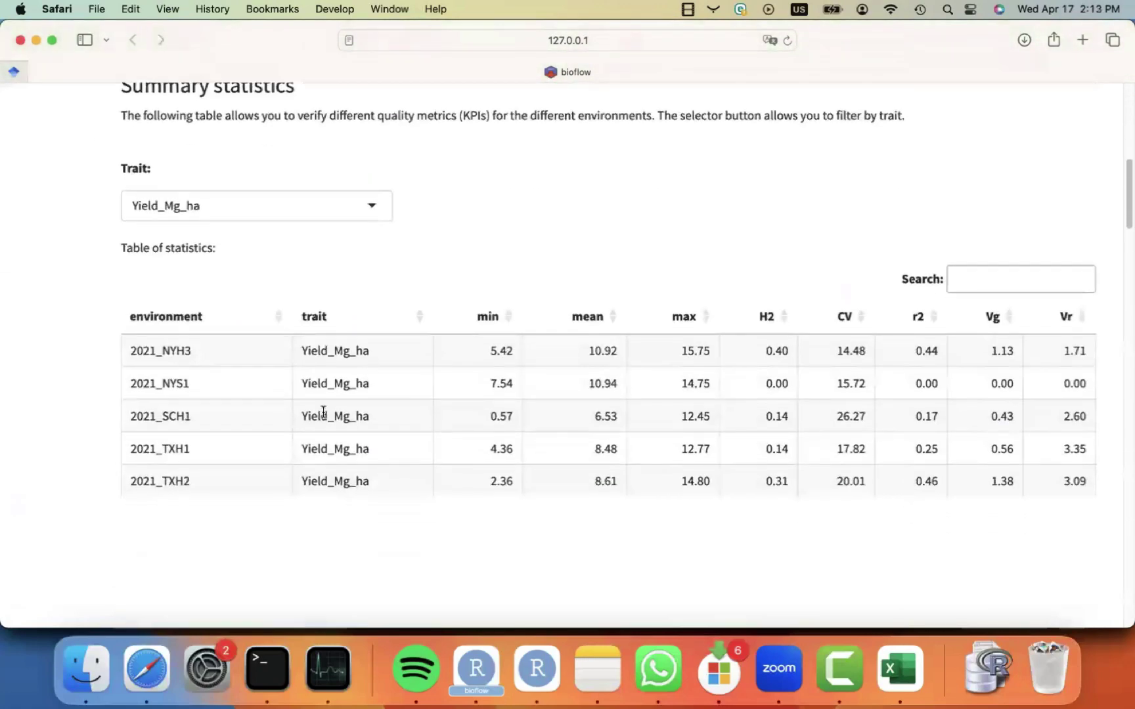
scroll(76, 376, "up", 1)
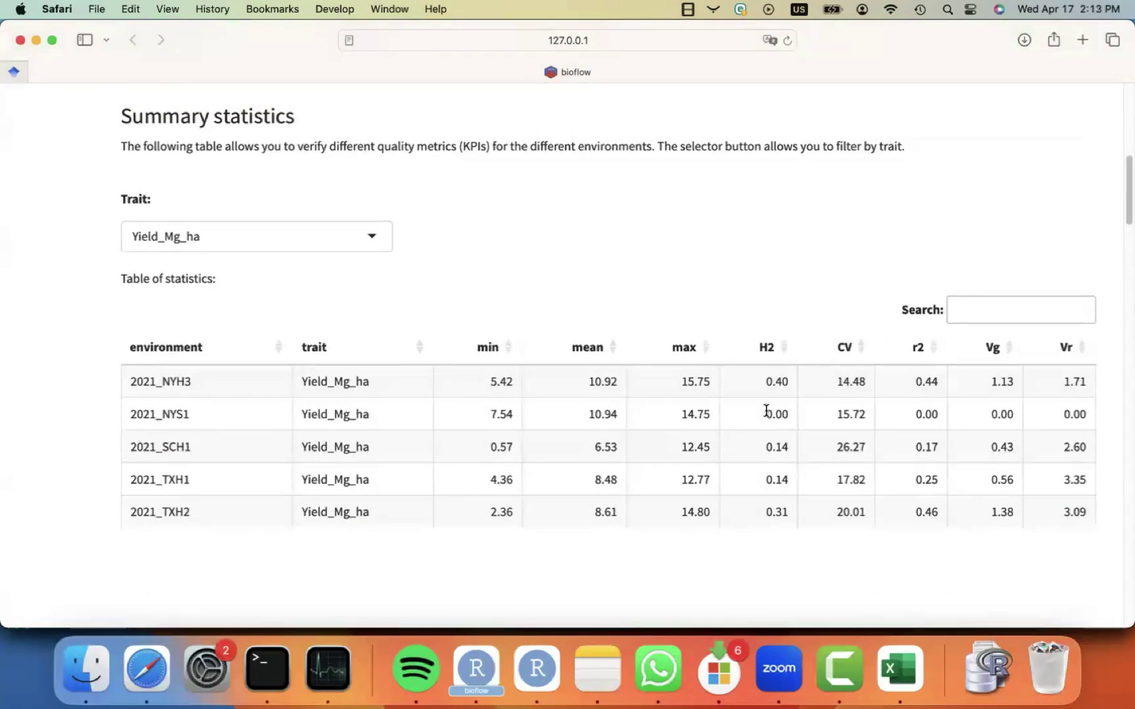
scroll(394, 533, "down", 5)
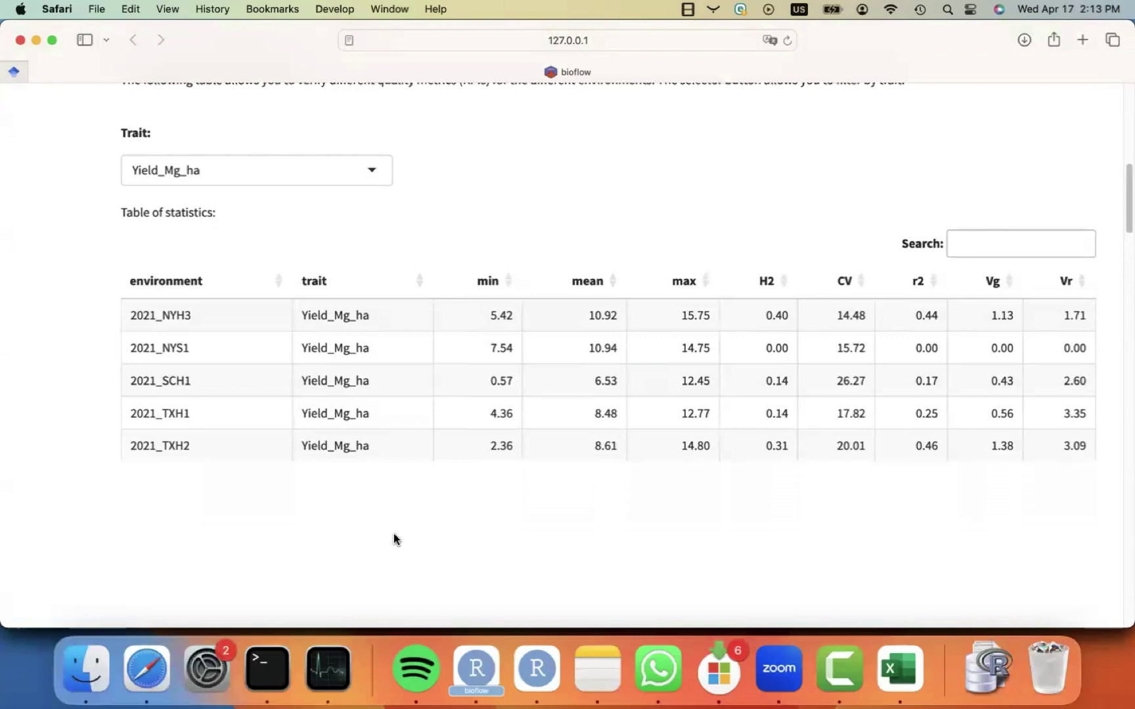
- Switch the variance components trait to Grain_Moisture
scroll(118, 558, "down", 10)
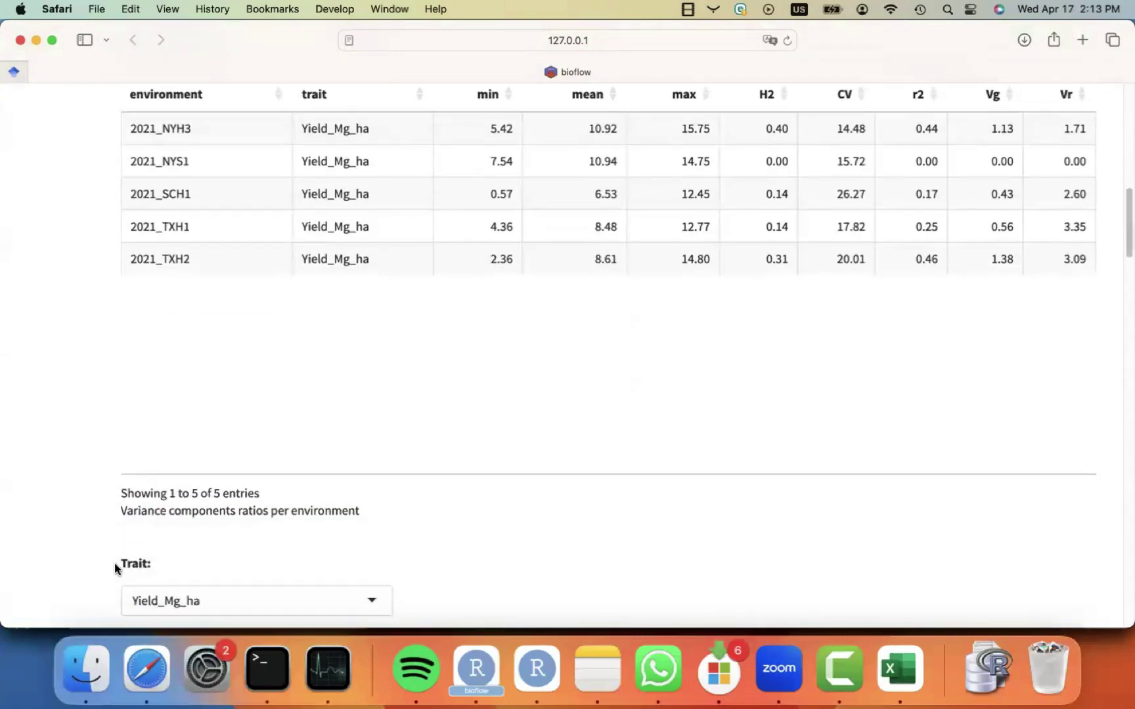
scroll(115, 569, "down", 7)
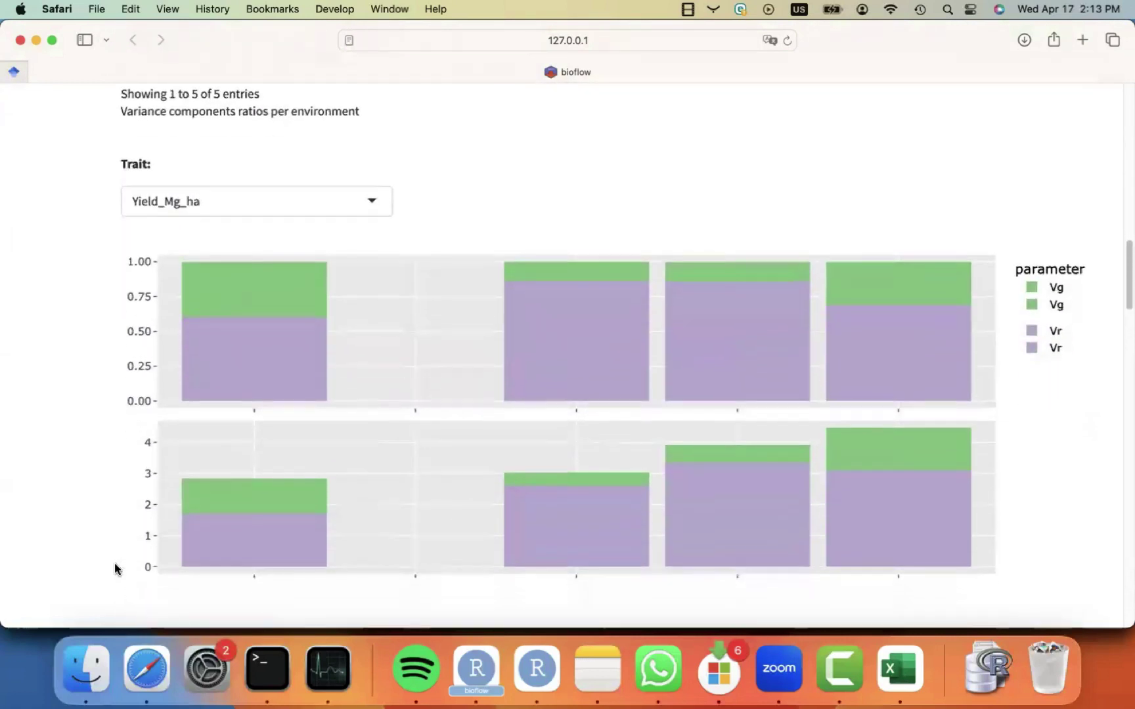
mouse_move(215, 288)
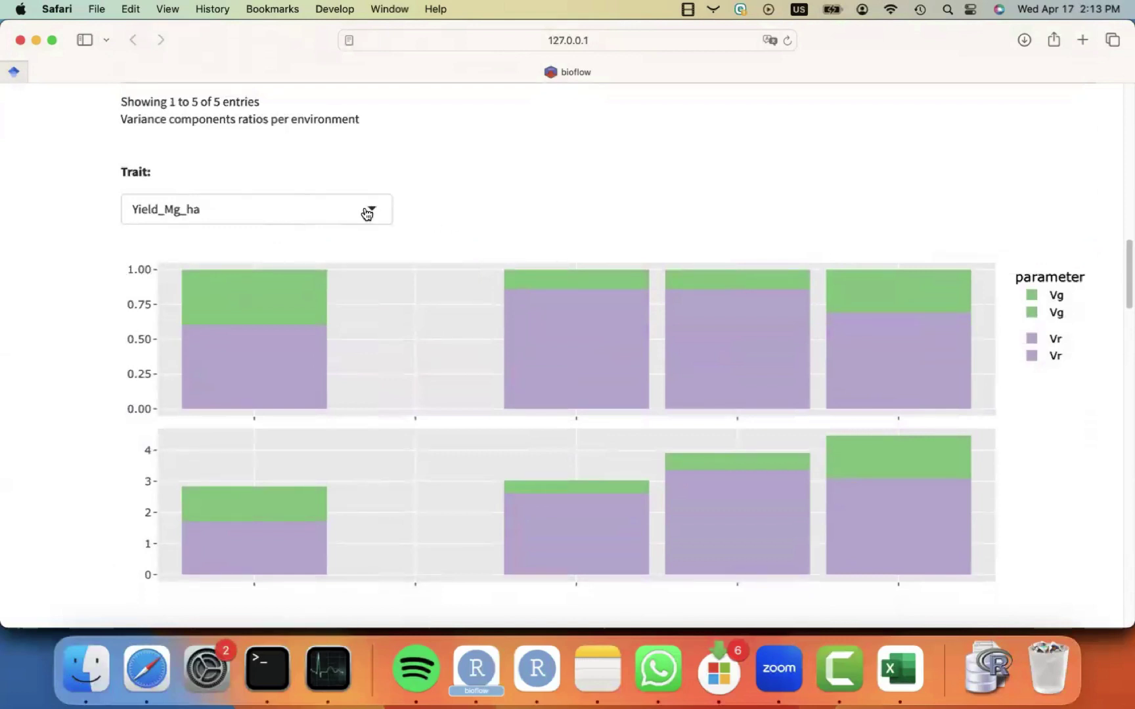
scroll(469, 208, "down", 2)
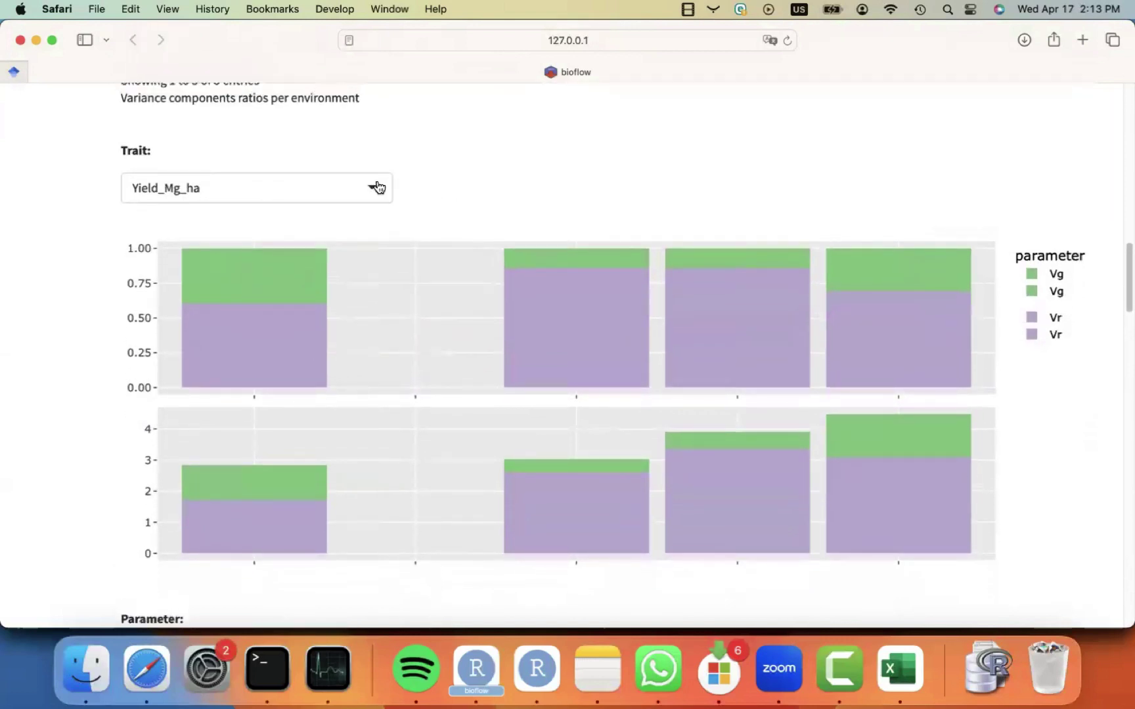
mouse_move(247, 272)
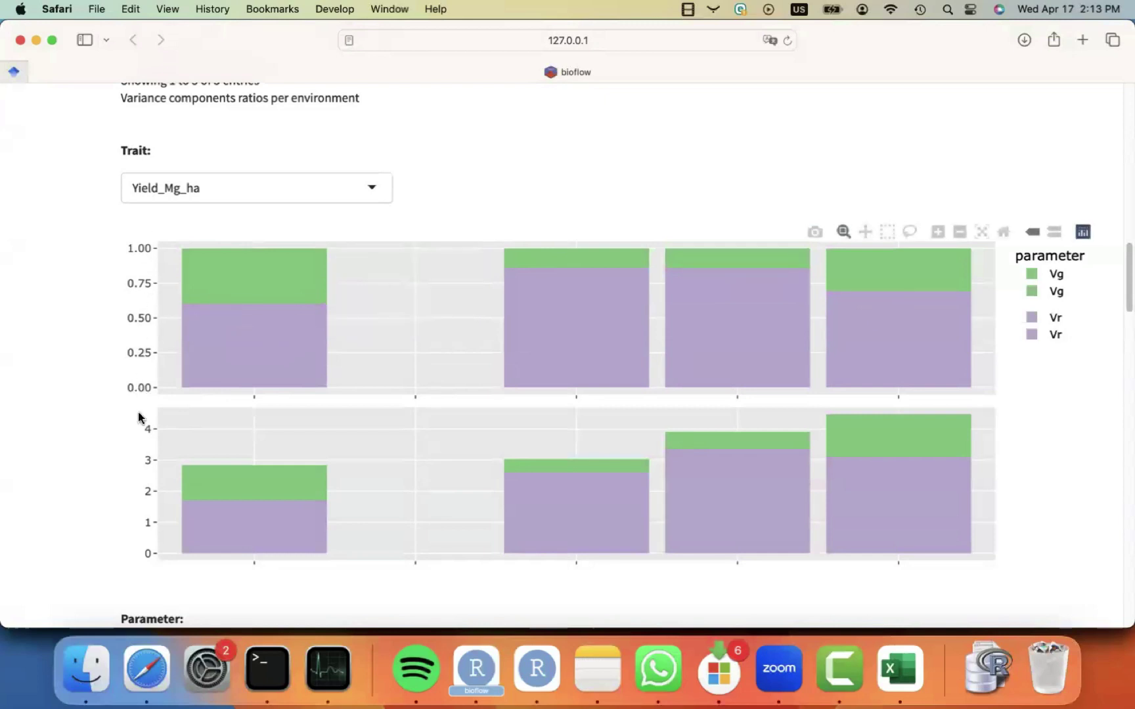
scroll(142, 417, "down", 3)
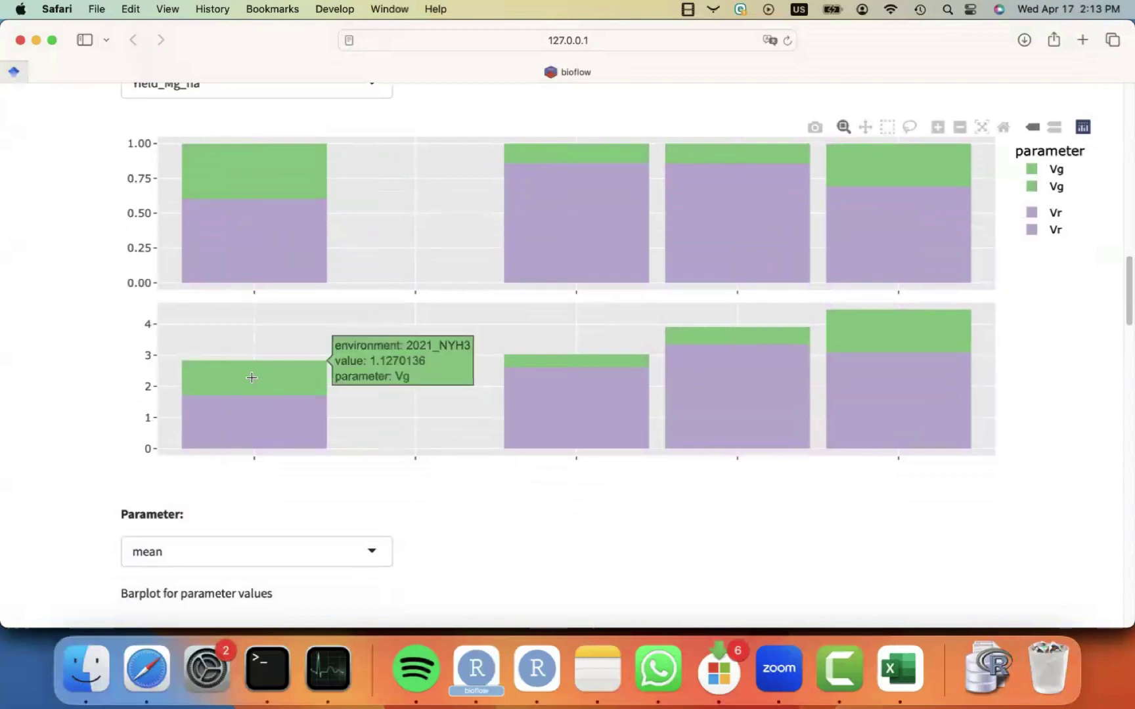
scroll(129, 380, "up", 2)
left_click(287, 172)
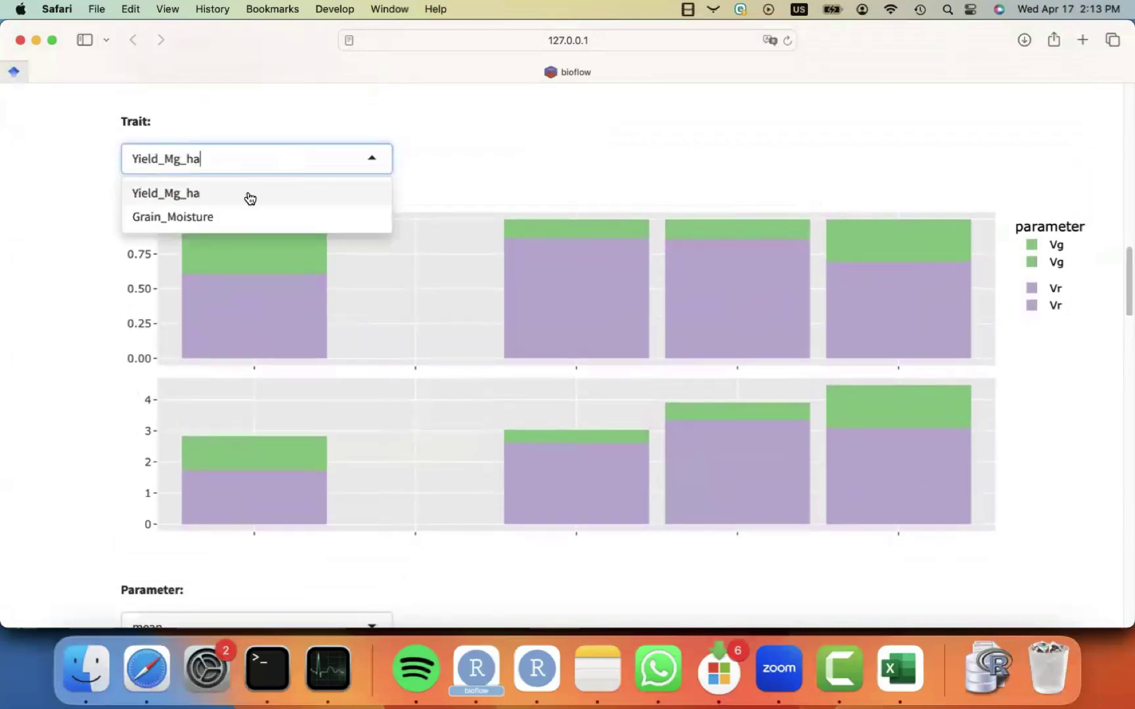
left_click(226, 214)
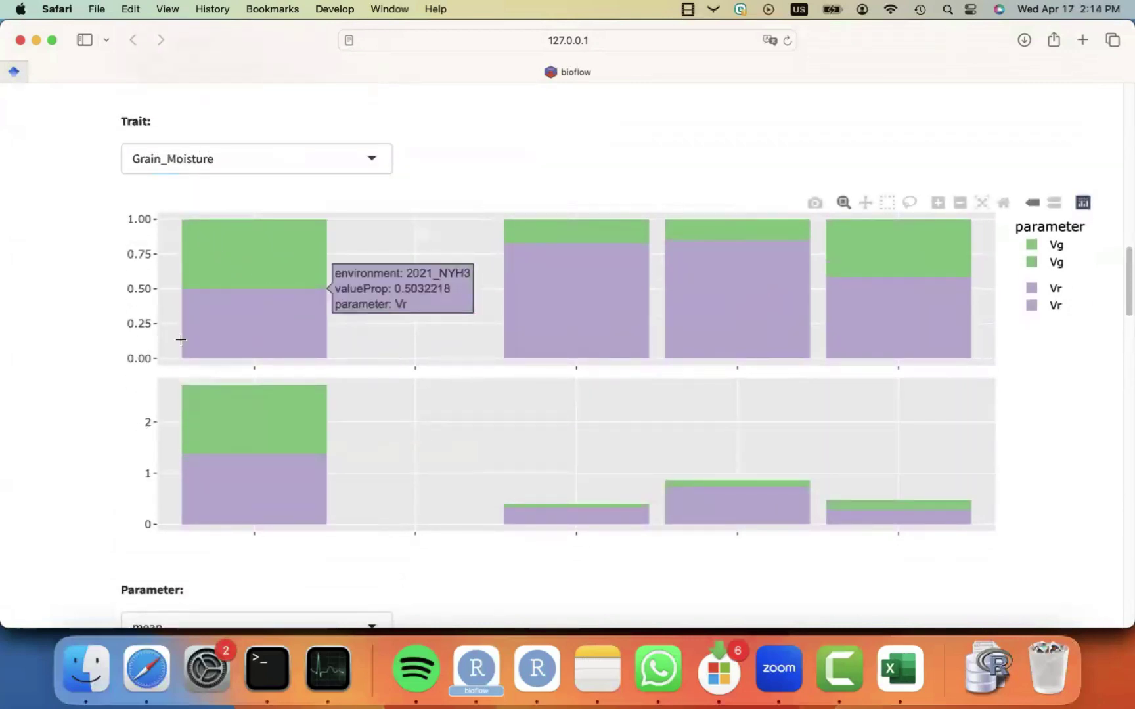
- Change the parameter barplot from mean to r2 and scroll to the 2021_NYH3 predictions
scroll(79, 417, "down", 10)
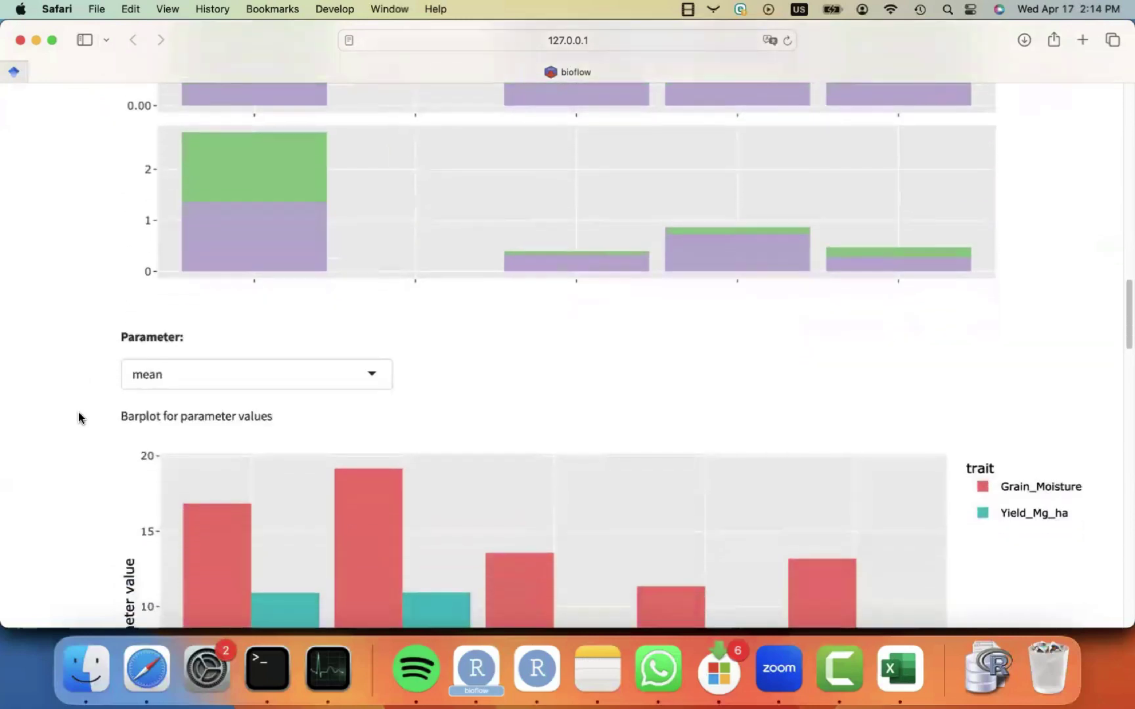
scroll(78, 418, "down", 1)
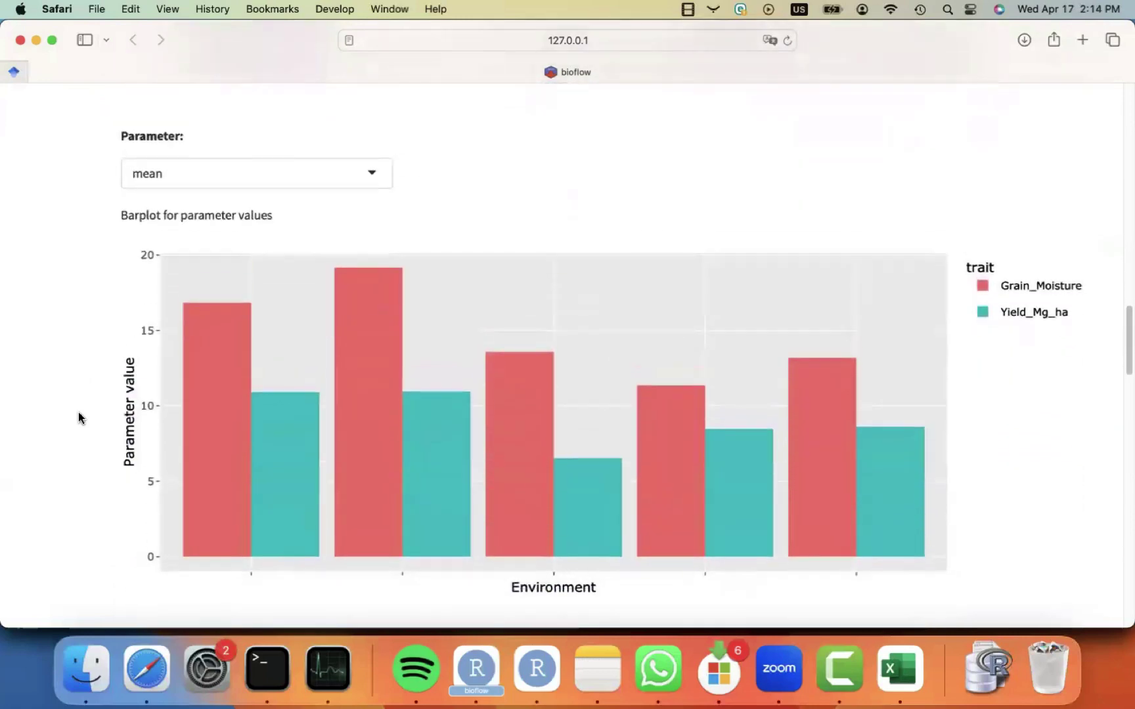
left_click(348, 181)
left_click(258, 257)
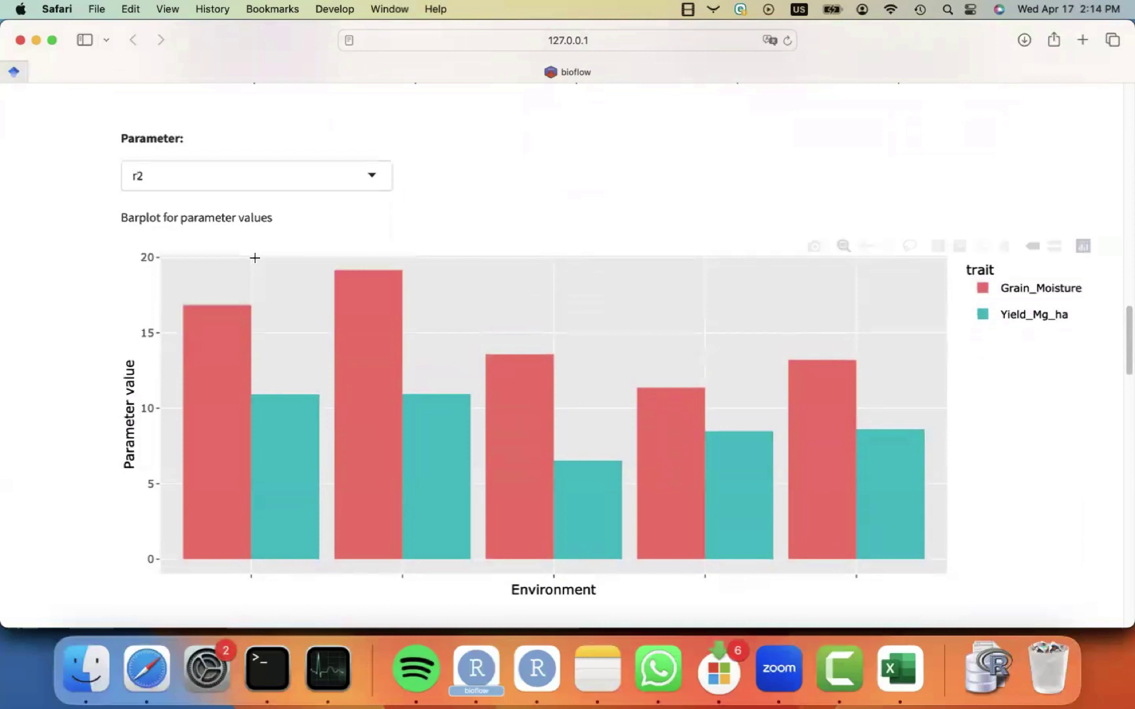
mouse_move(212, 357)
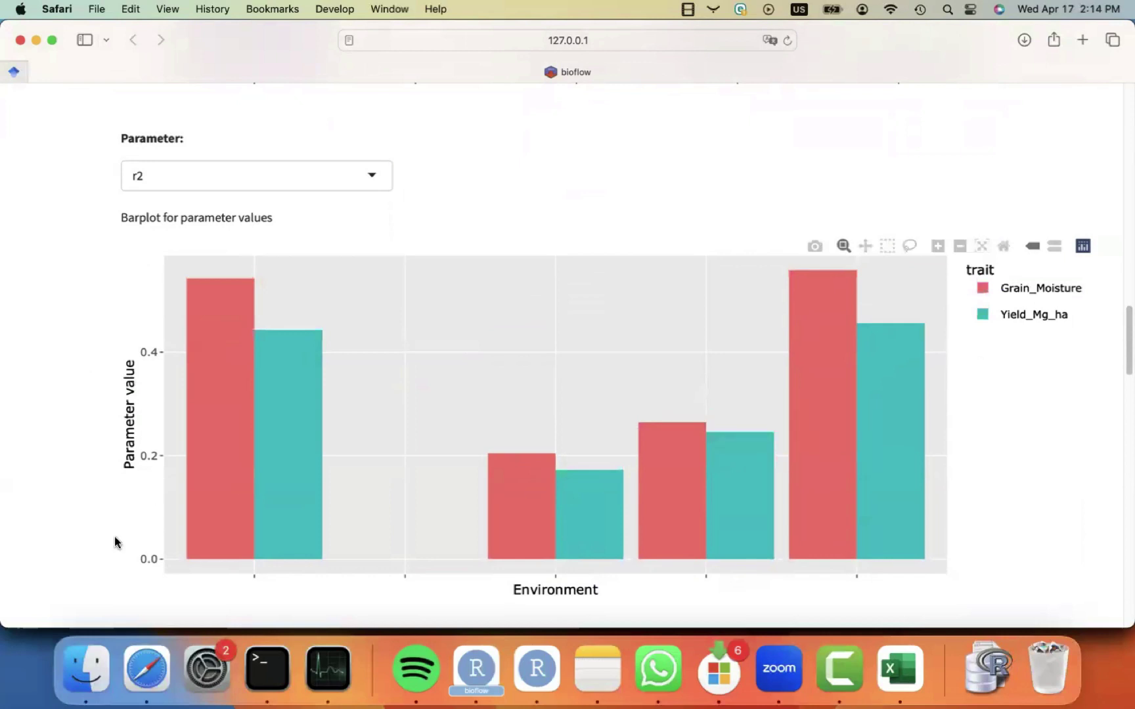
scroll(108, 551, "down", 5)
scroll(108, 555, "down", 10)
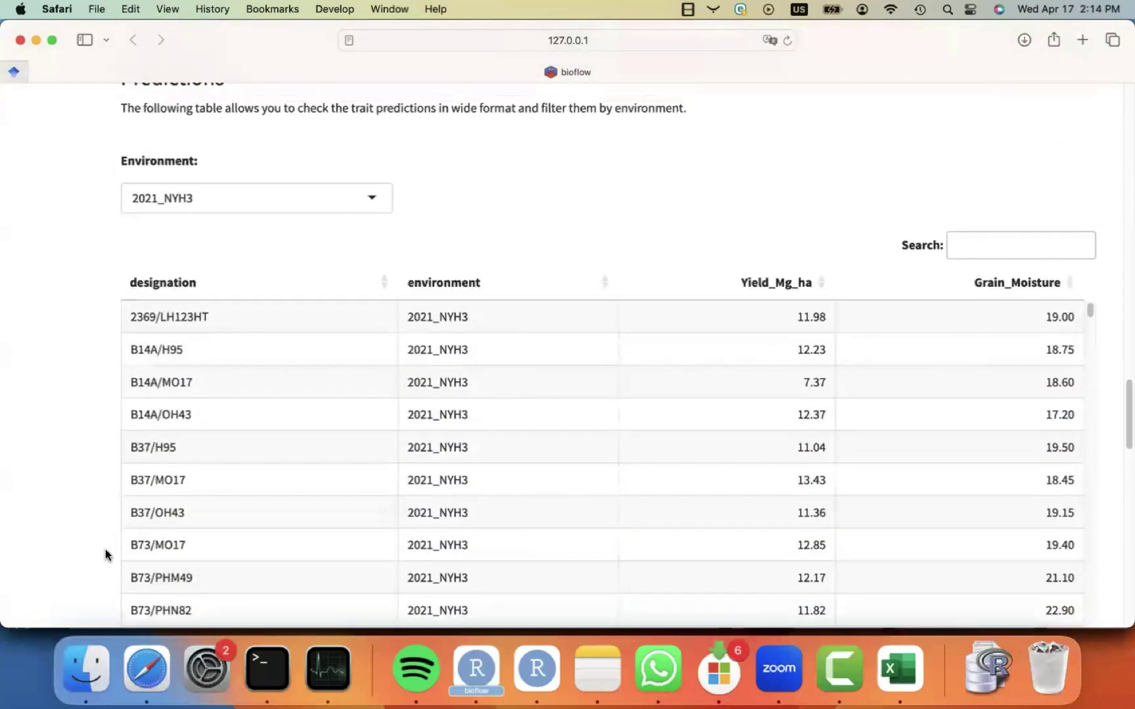
- Filter the predictions table to the 2021_SCH1 environment
scroll(105, 555, "up", 2)
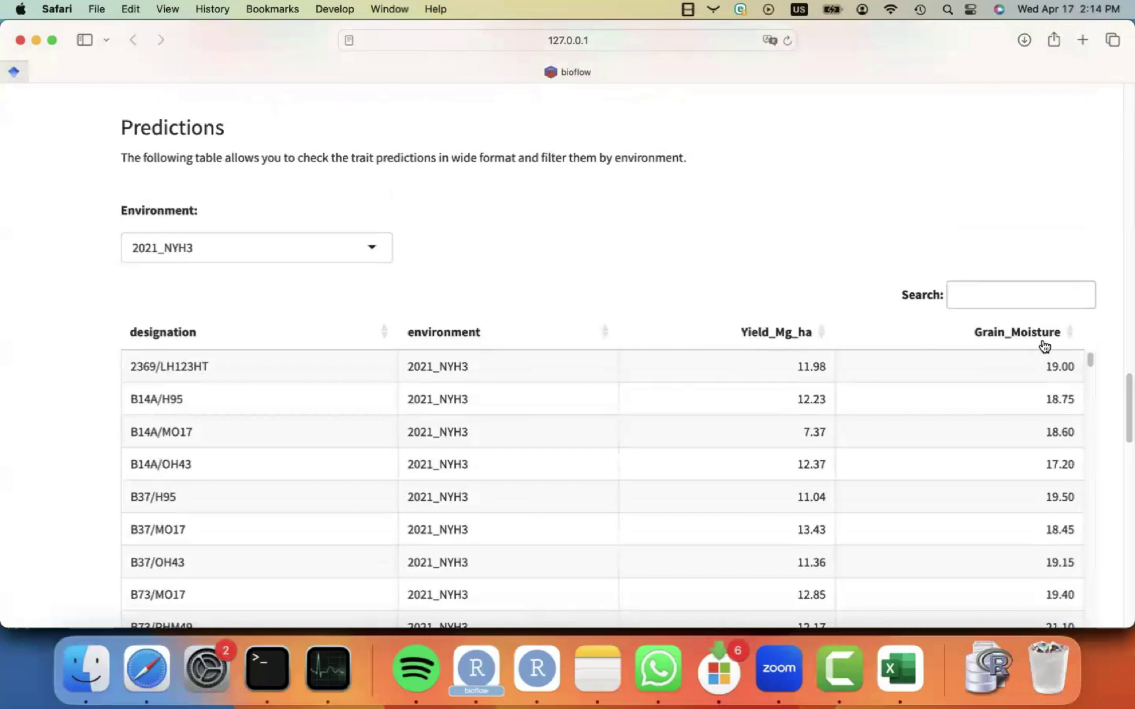
left_click(370, 248)
left_click(301, 305)
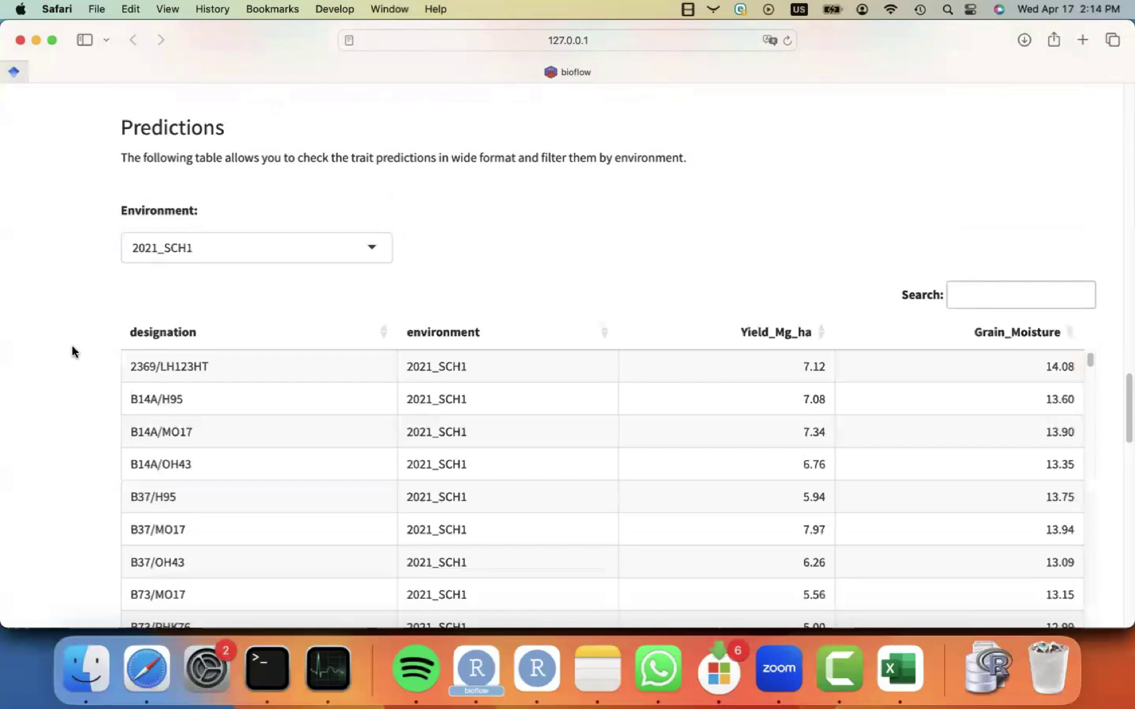
- In the Grain_Moisture boxplot, hide 2021_TXH1 and 2021_SCH1, then show both again
scroll(70, 420, "down", 3)
scroll(70, 421, "up", 5)
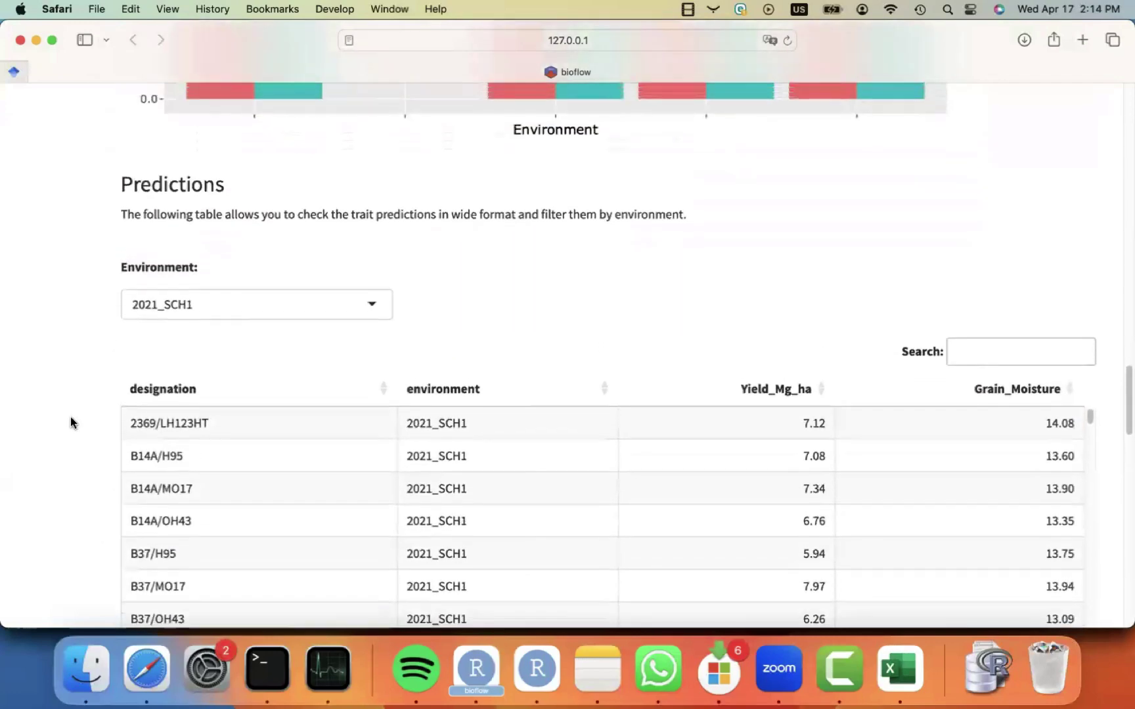
scroll(71, 421, "down", 2)
scroll(71, 421, "down", 6)
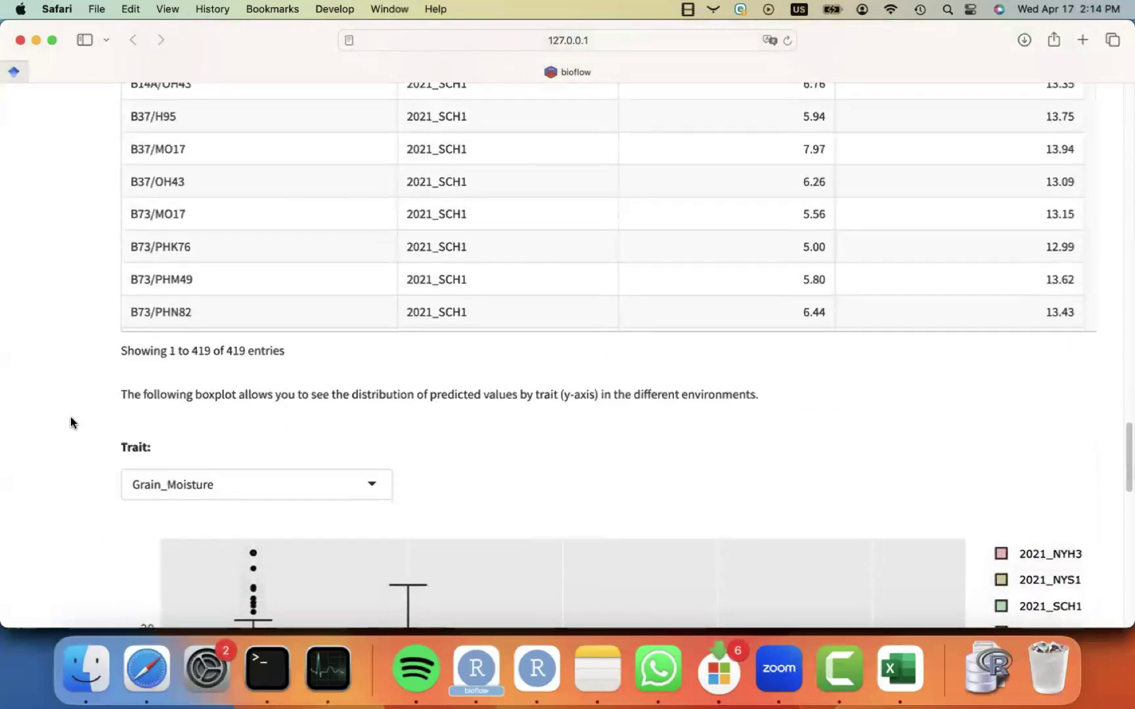
scroll(71, 420, "down", 3)
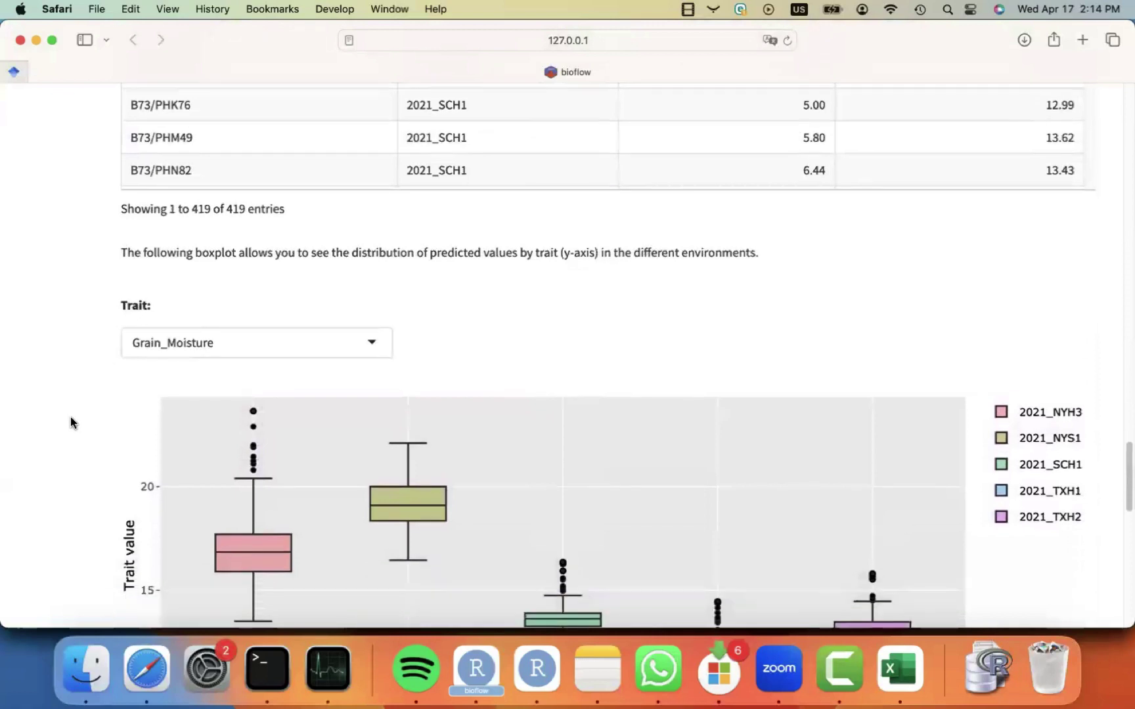
scroll(71, 420, "down", 3)
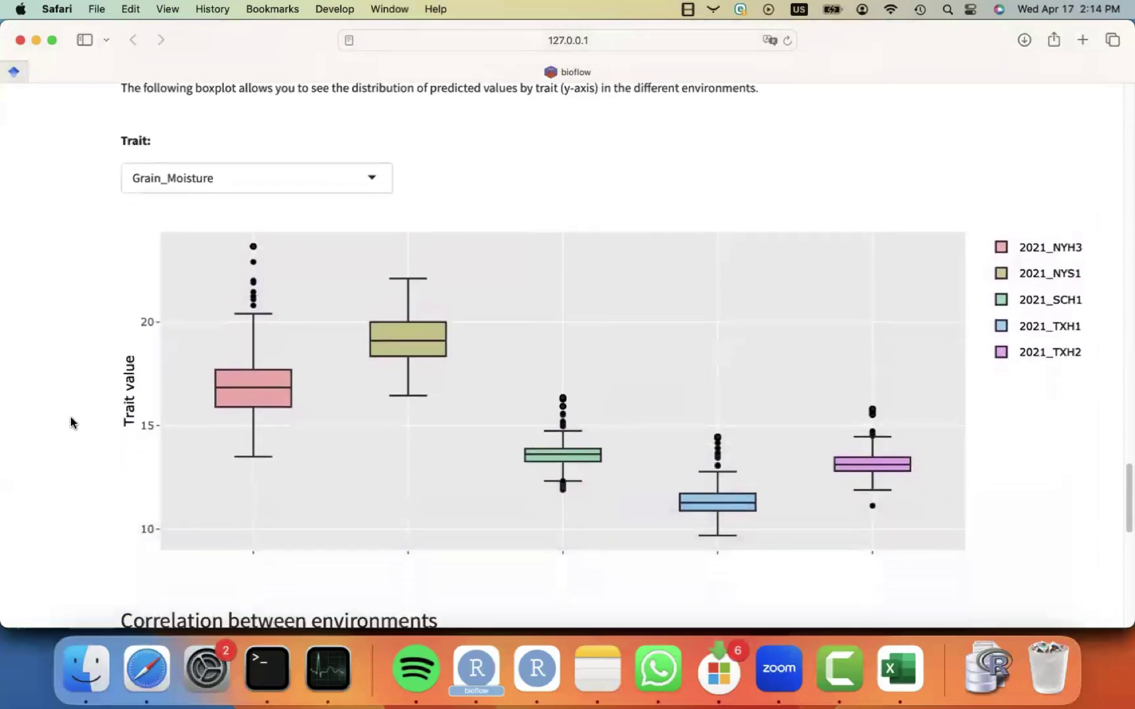
scroll(70, 422, "down", 1)
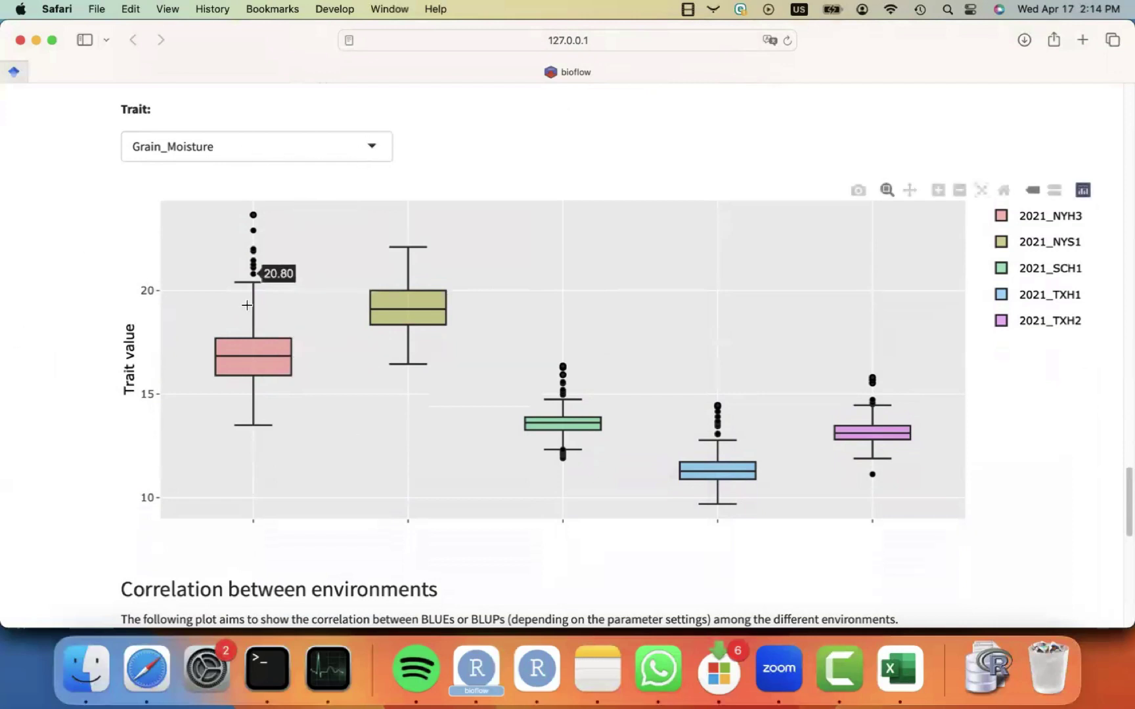
mouse_move(261, 395)
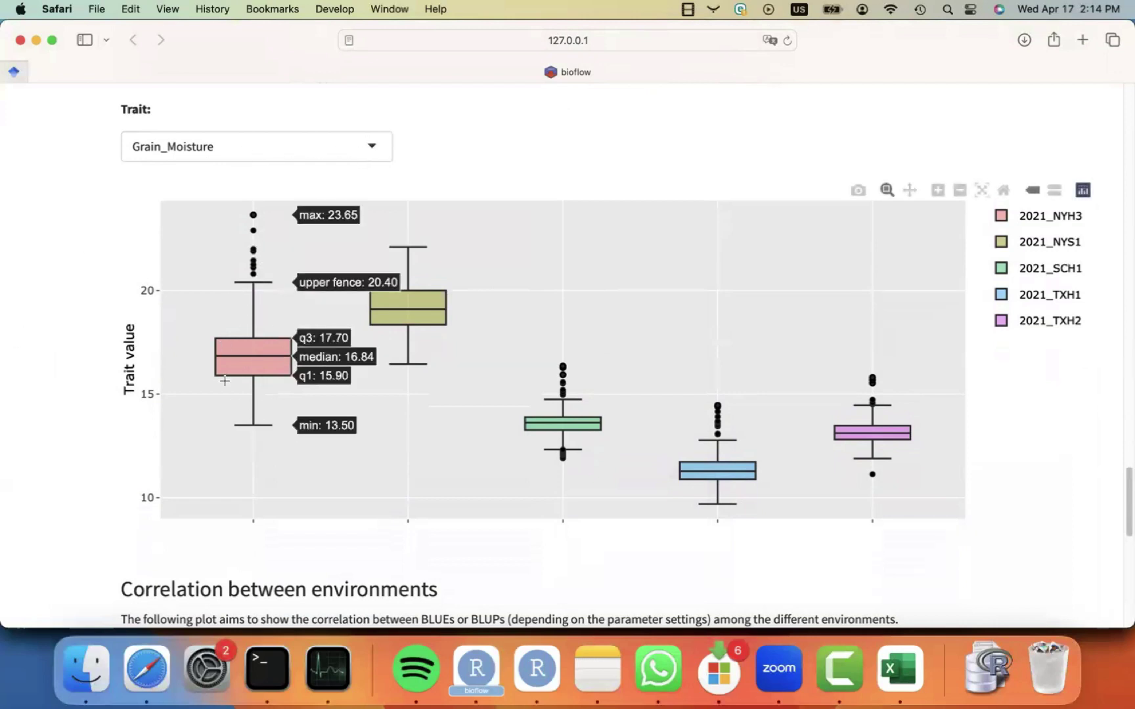
mouse_move(390, 272)
mouse_move(730, 457)
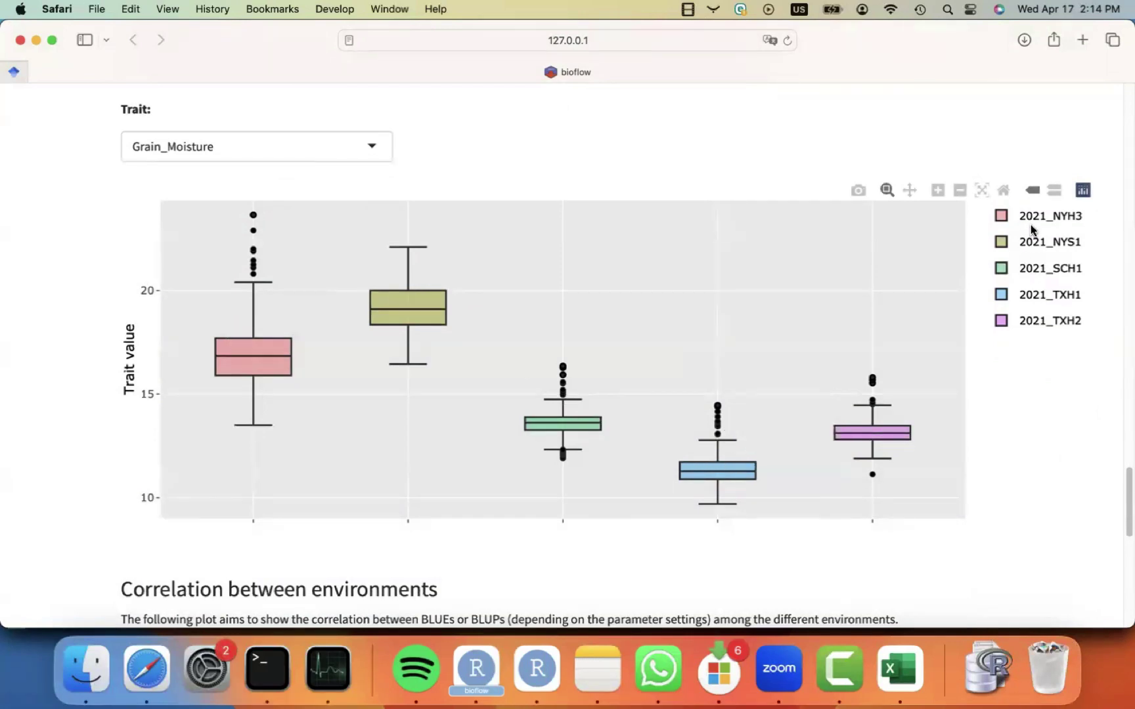
left_click(1055, 301)
left_click(1054, 275)
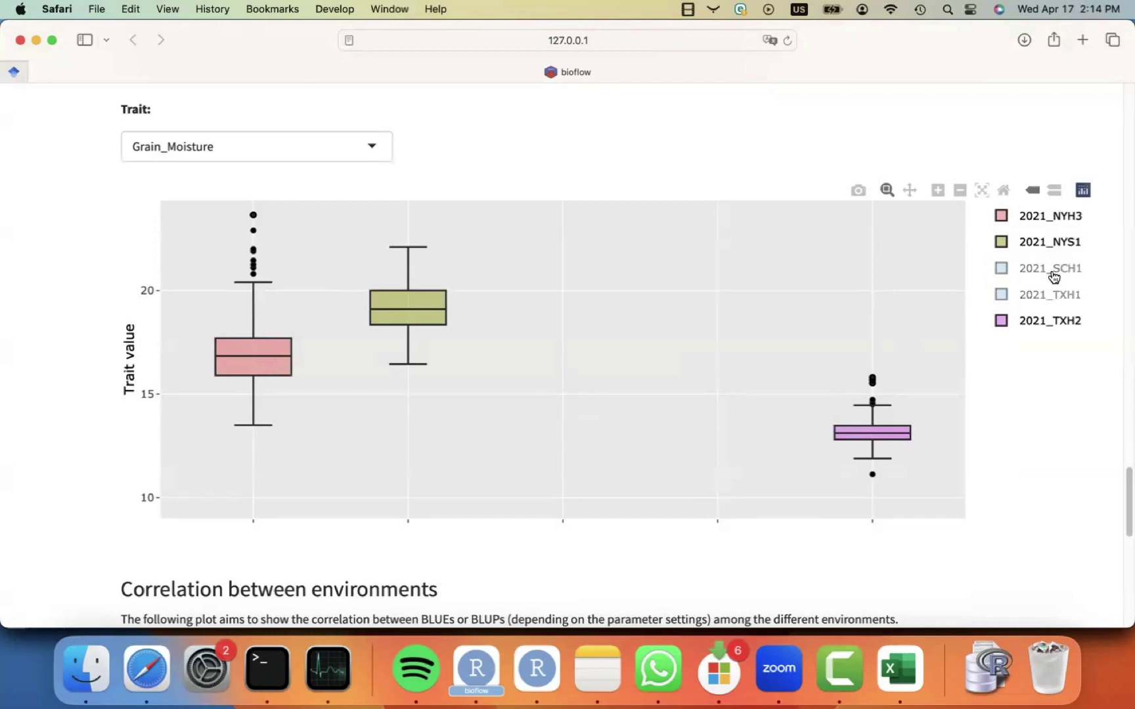
left_click(1053, 275)
left_click(1037, 299)
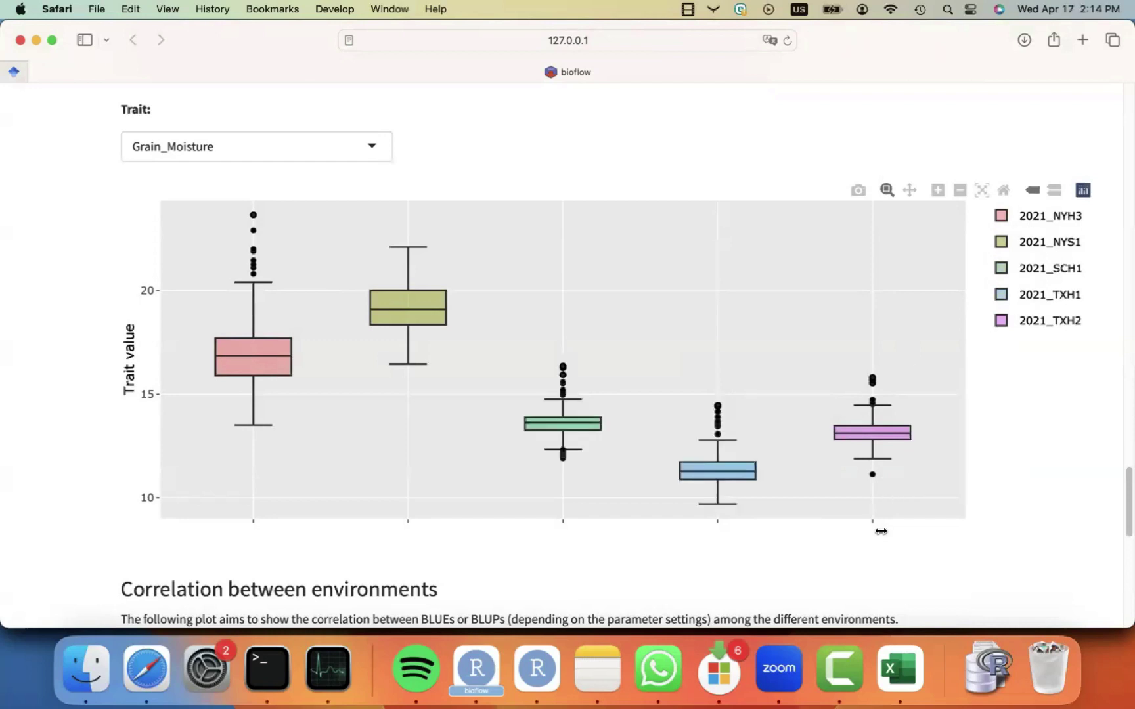
scroll(881, 532, "down", 5)
scroll(881, 532, "down", 5)
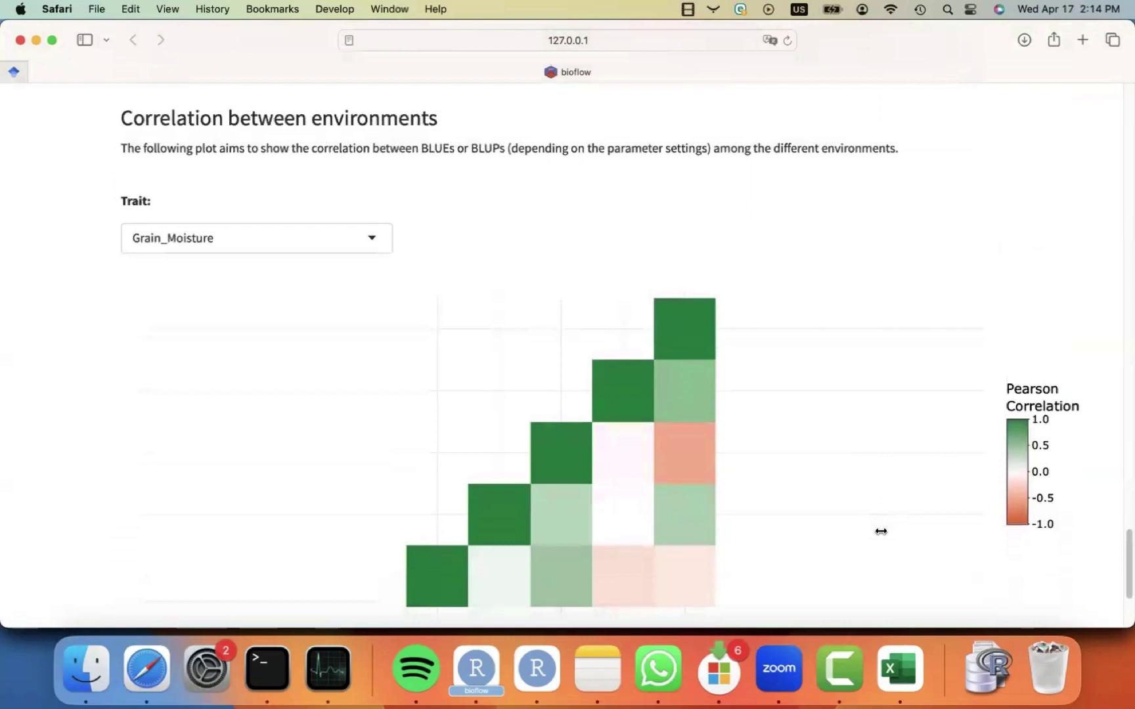
mouse_move(691, 374)
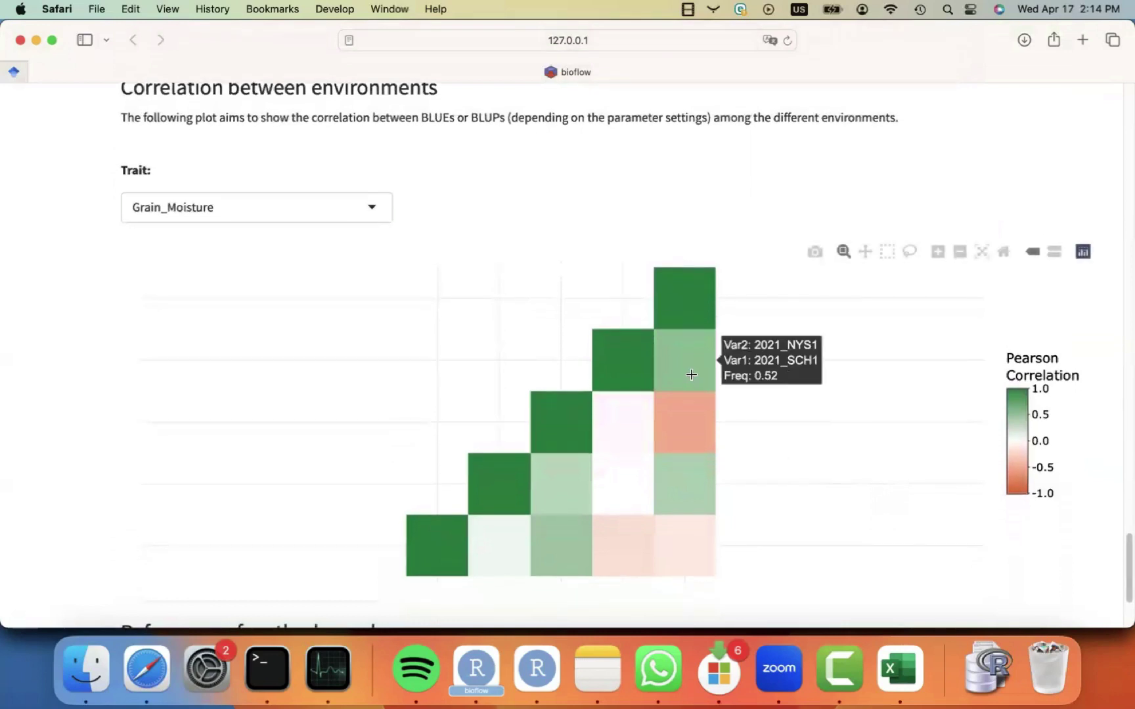
left_click(374, 209)
left_click(306, 244)
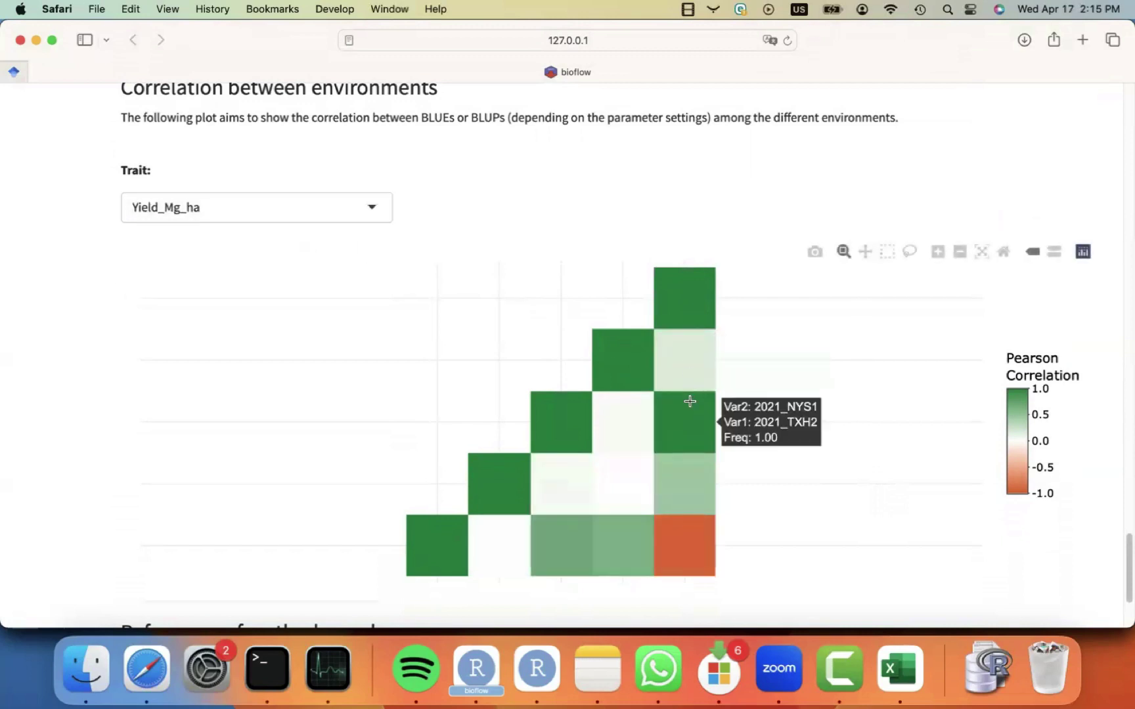
mouse_move(623, 460)
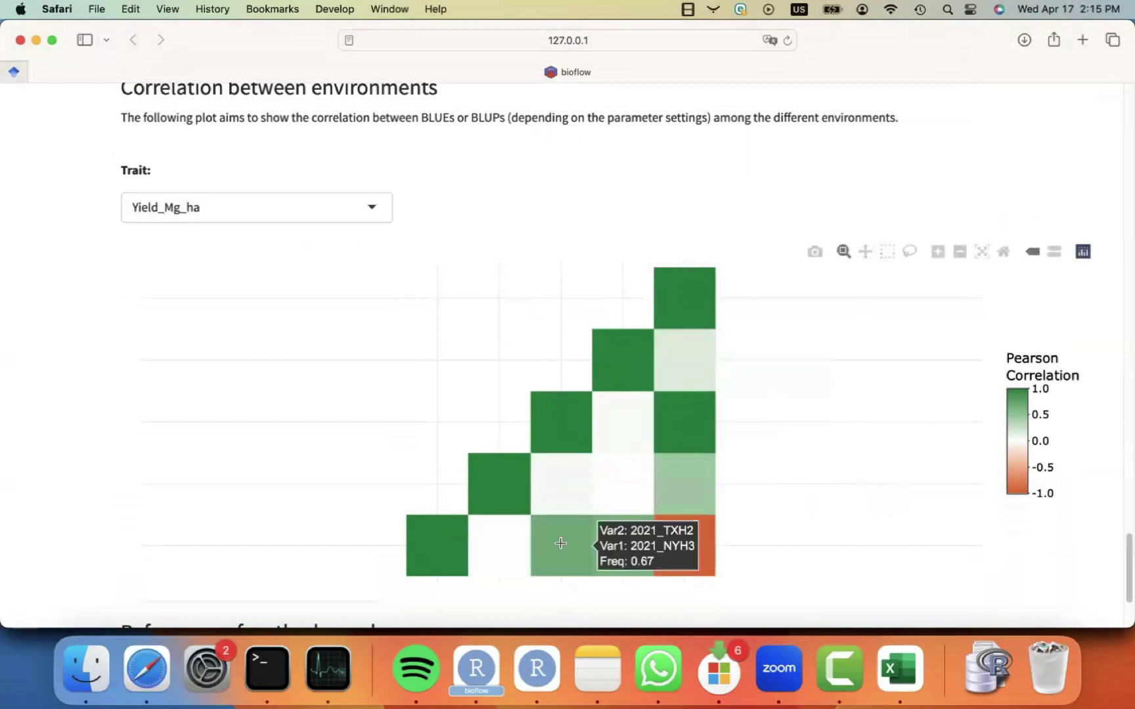
scroll(613, 494, "down", 5)
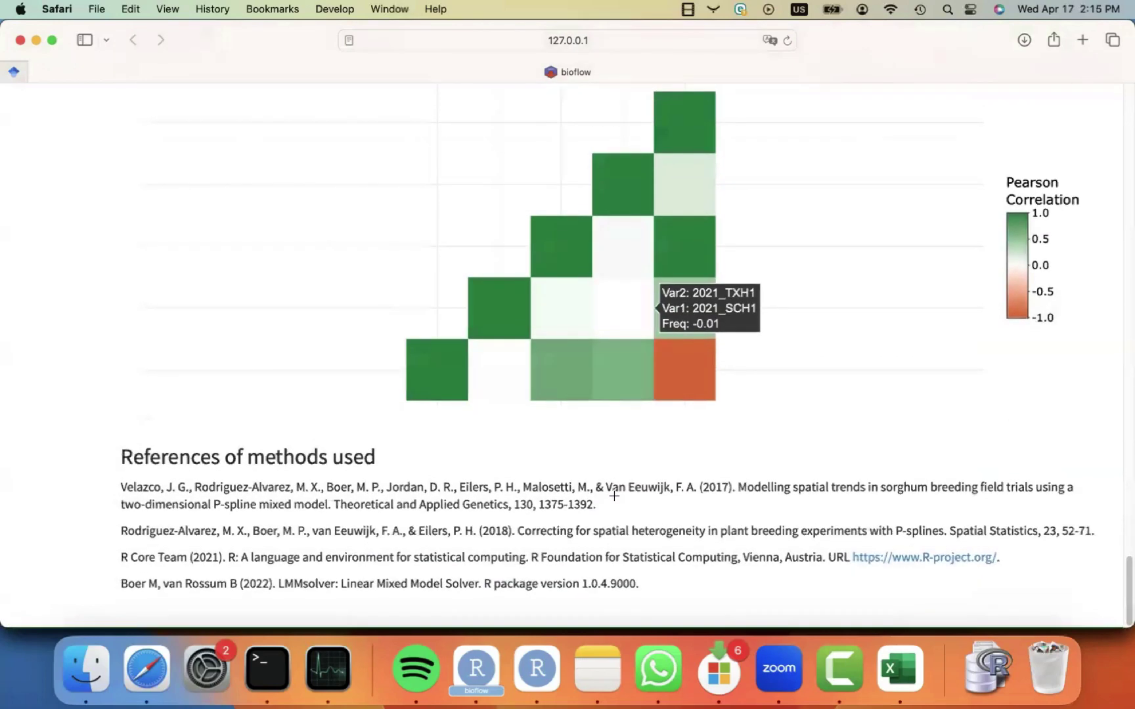
scroll(539, 473, "down", 1)
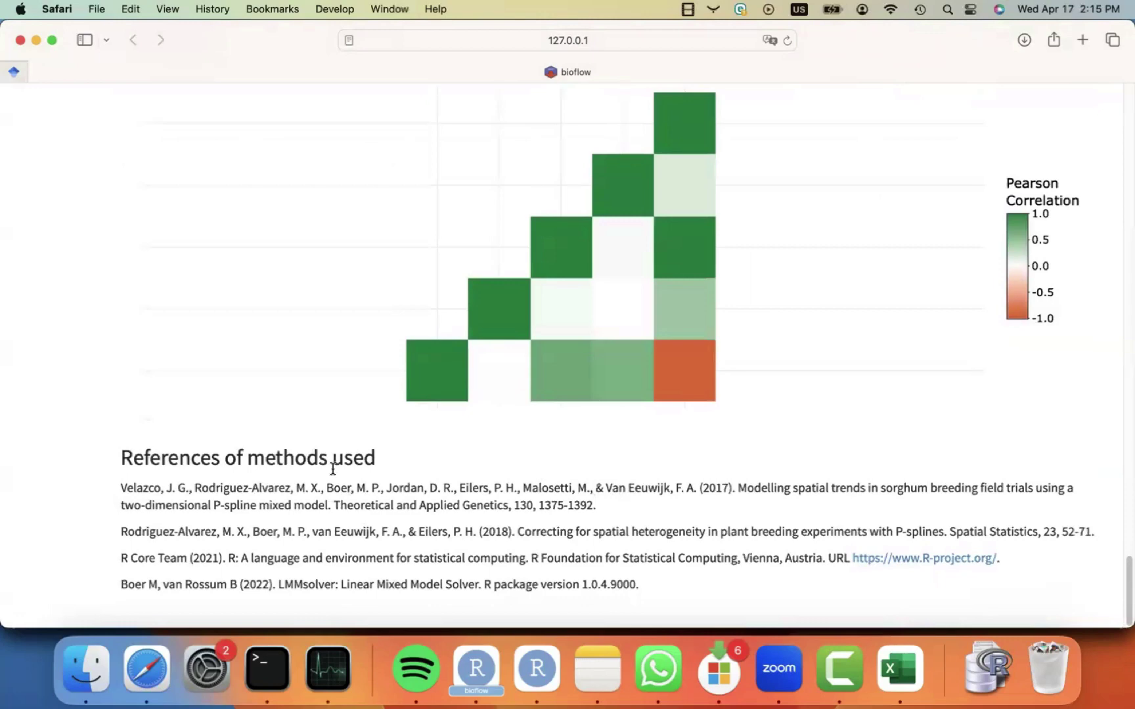
scroll(77, 342, "up", 5)
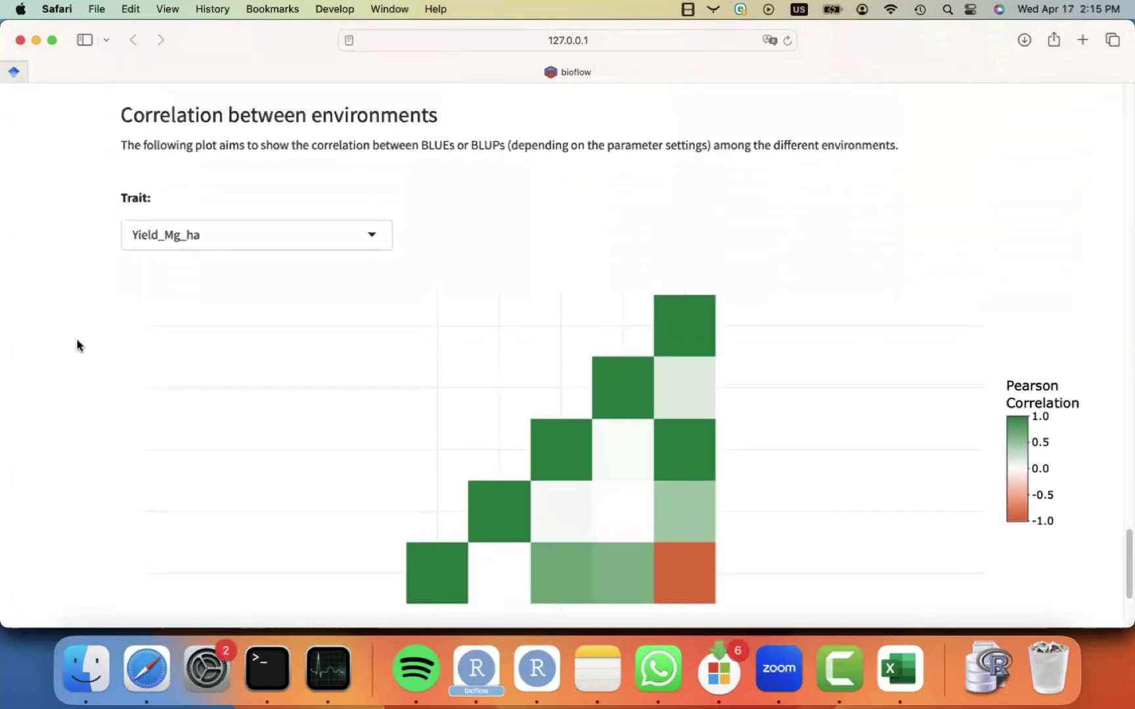
scroll(77, 339, "up", 12)
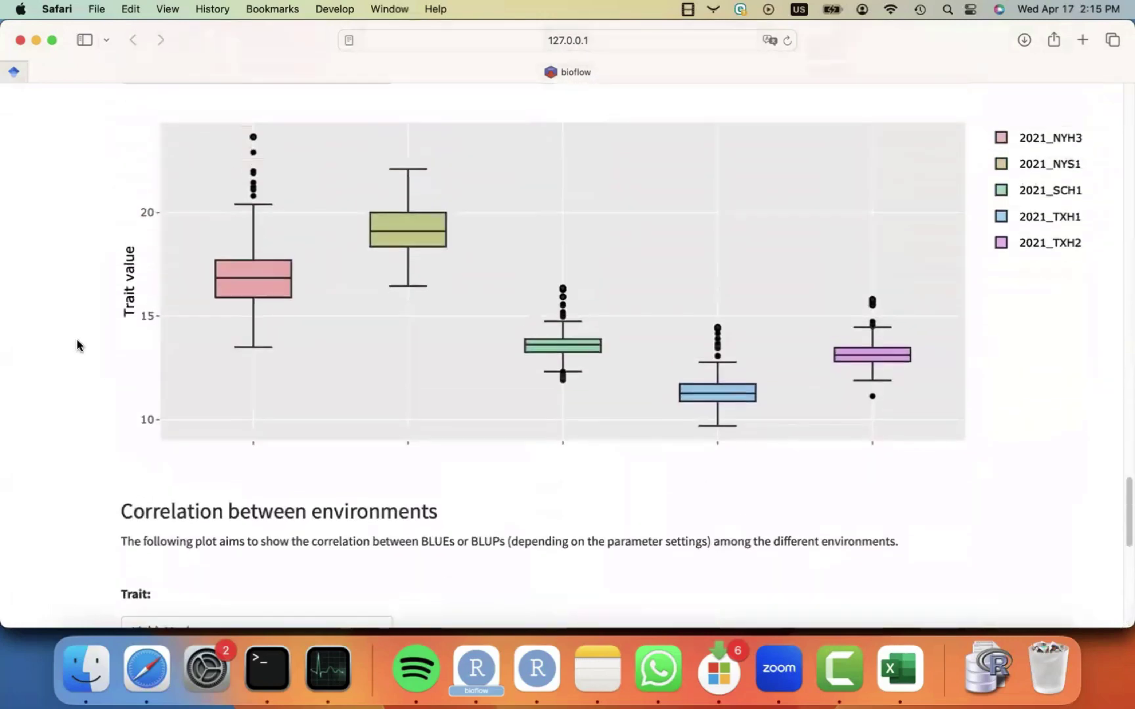
scroll(77, 342, "up", 20)
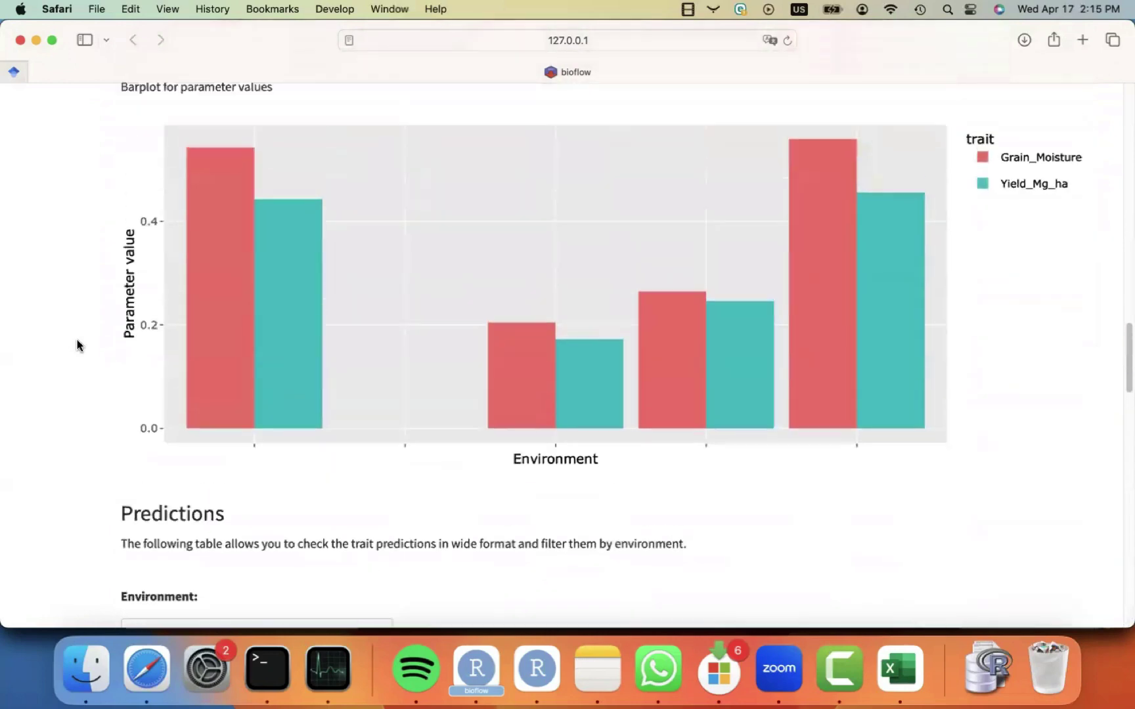
scroll(77, 346, "up", 20)
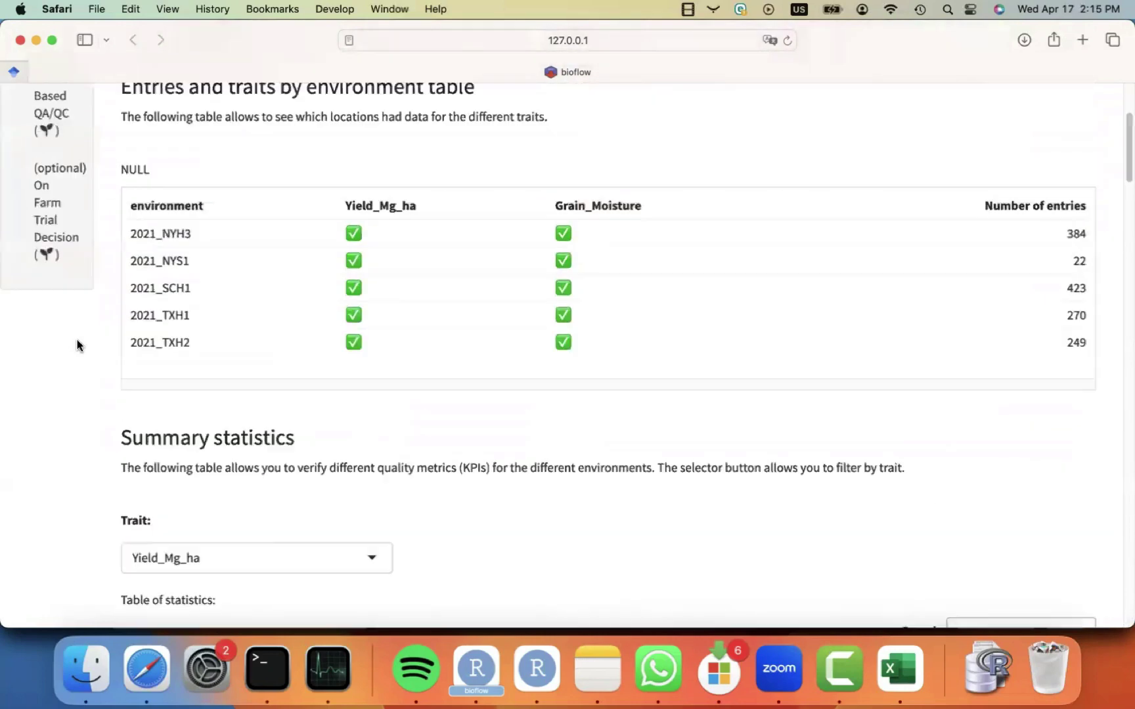
scroll(77, 345, "up", 3)
- Download the dashboard and open my-report-STA-3.html from Downloads in a new browser tab
left_click(200, 255)
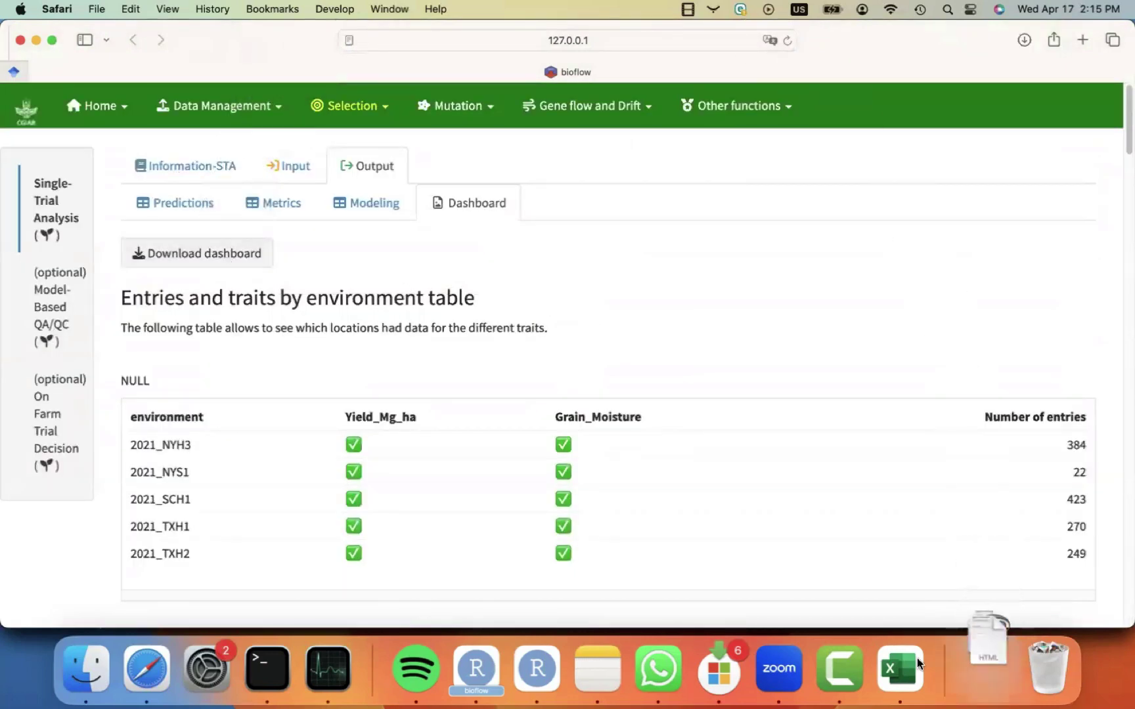
left_click(985, 678)
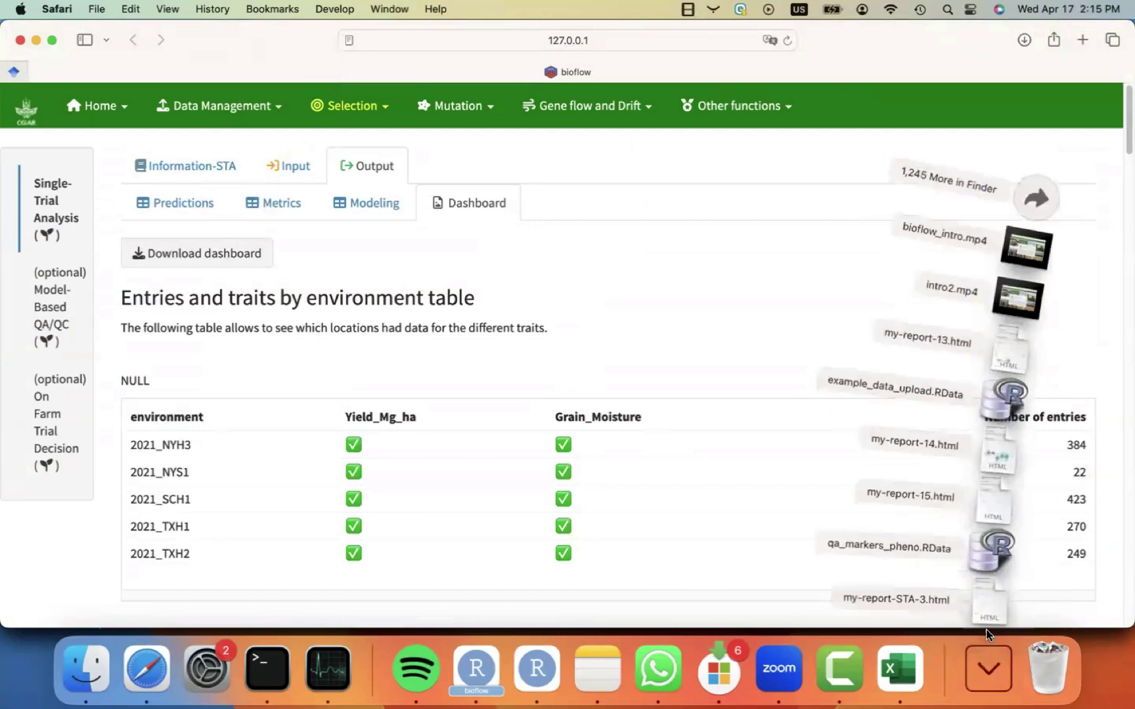
left_click(992, 609)
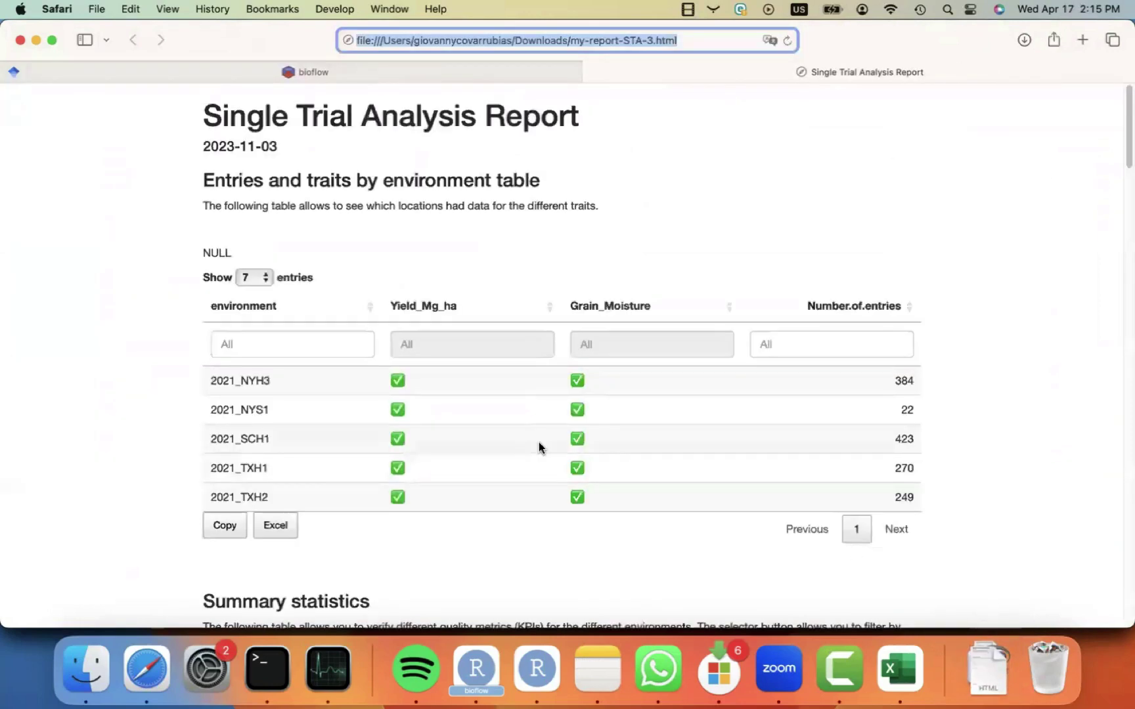
- Review the report's Grain_Moisture variance component charts and CV parameter barplot
scroll(161, 453, "down", 5)
scroll(160, 453, "down", 10)
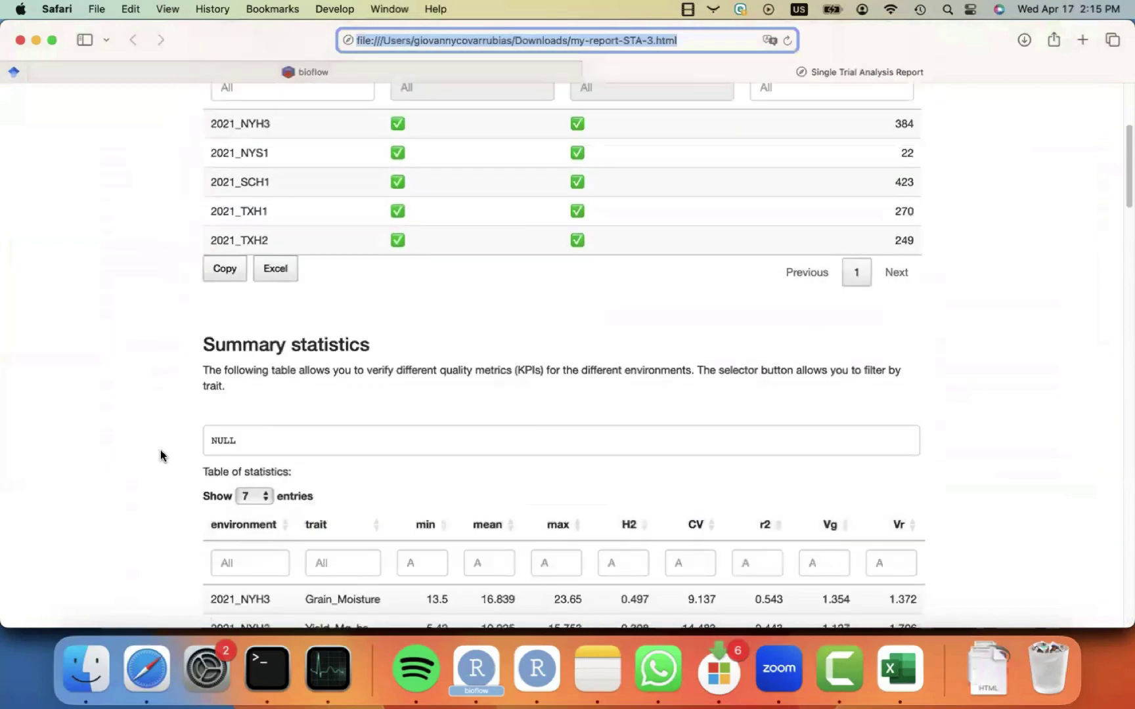
scroll(160, 456, "down", 3)
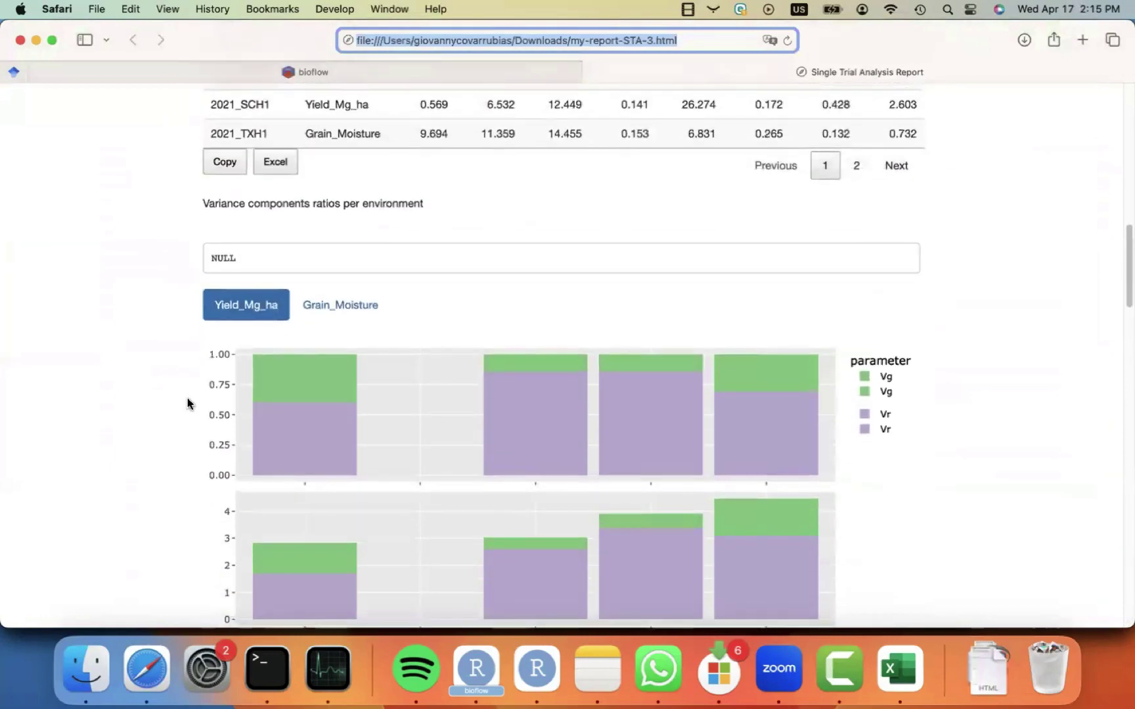
left_click(341, 306)
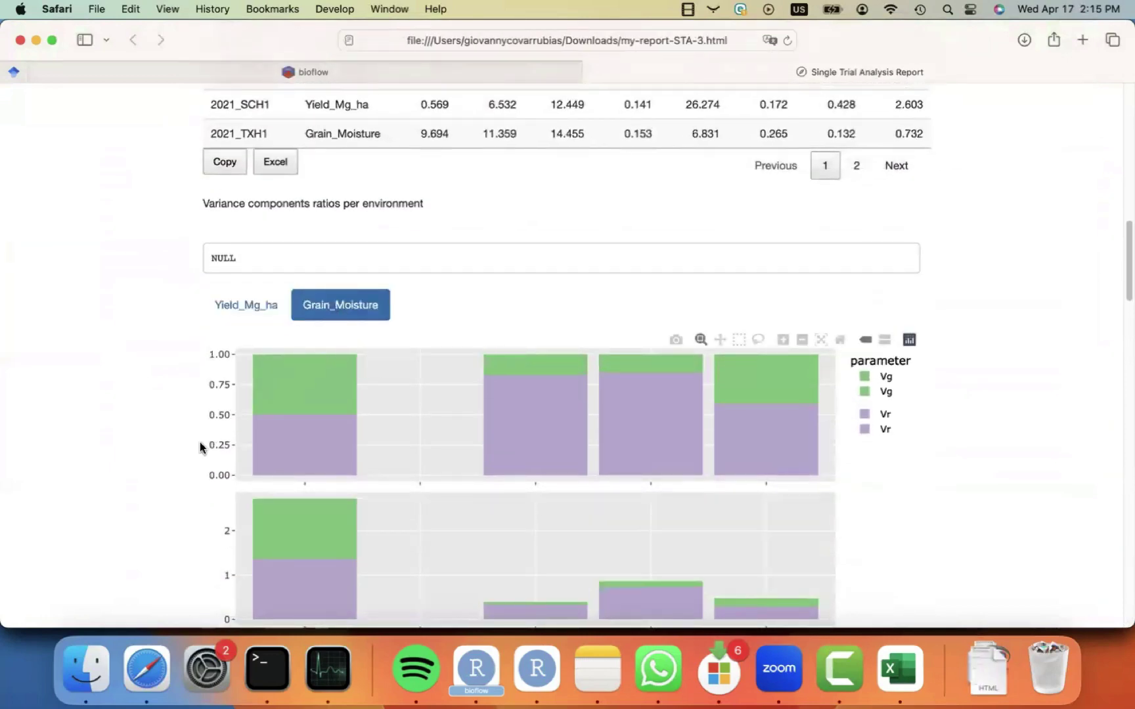
scroll(200, 443, "down", 12)
left_click(289, 368)
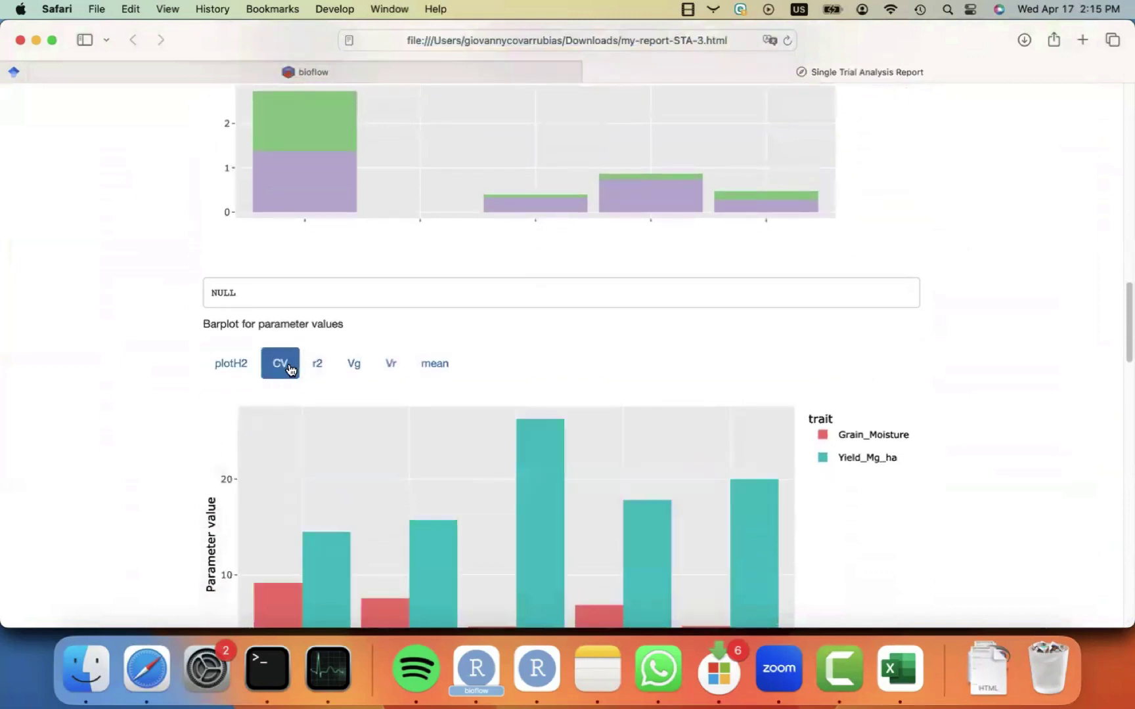
scroll(183, 474, "down", 5)
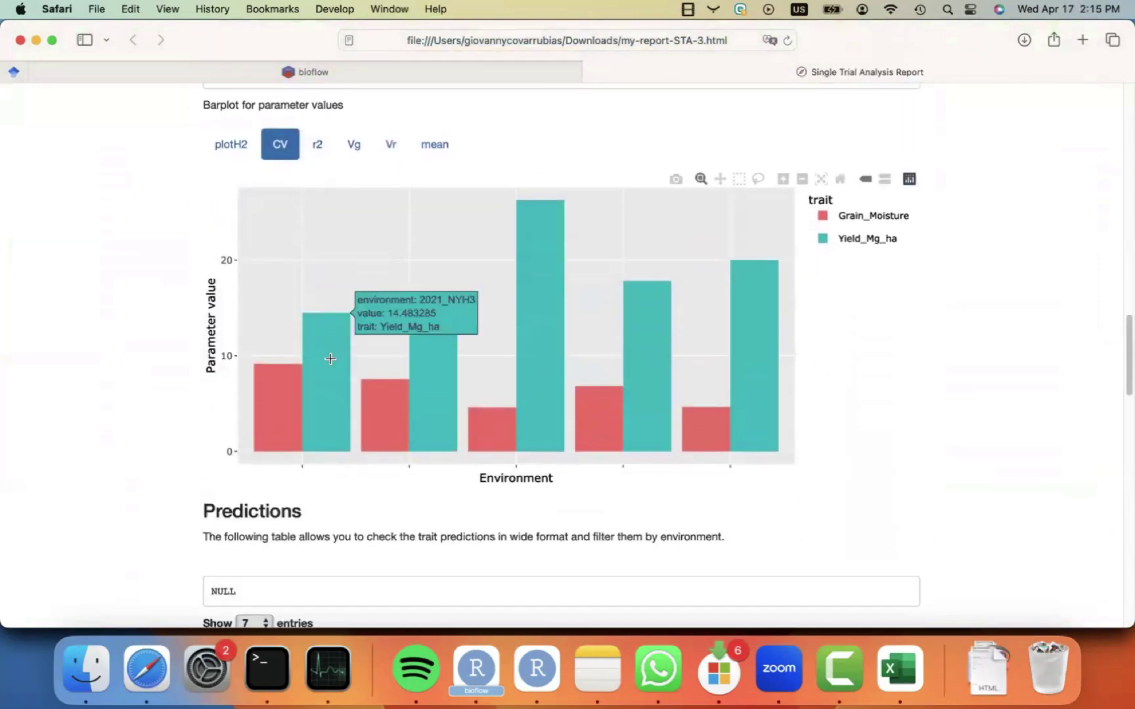
scroll(177, 407, "down", 10)
scroll(176, 411, "down", 20)
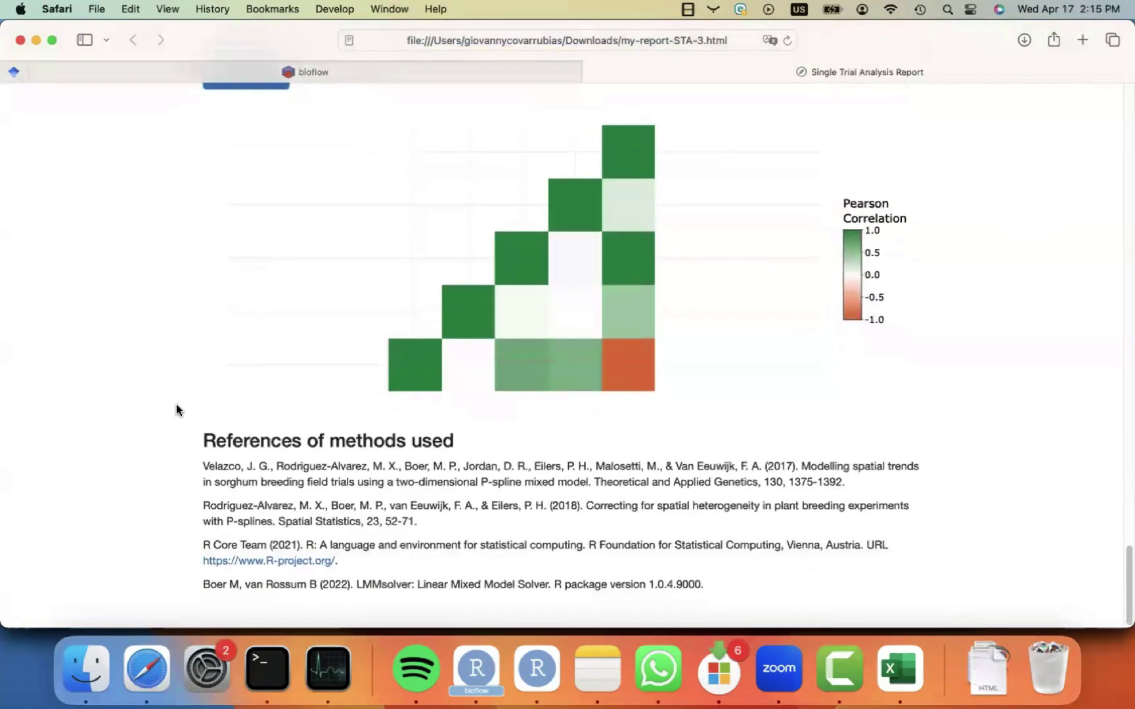
scroll(176, 408, "up", 20)
scroll(176, 404, "up", 20)
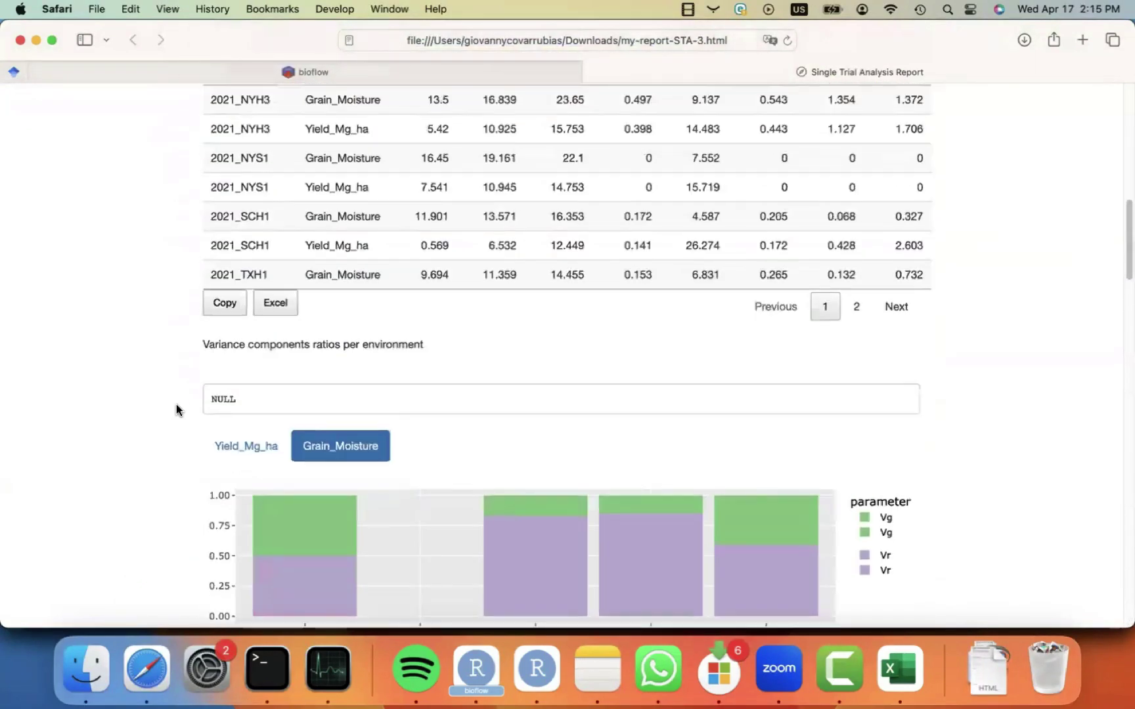
left_click(592, 74)
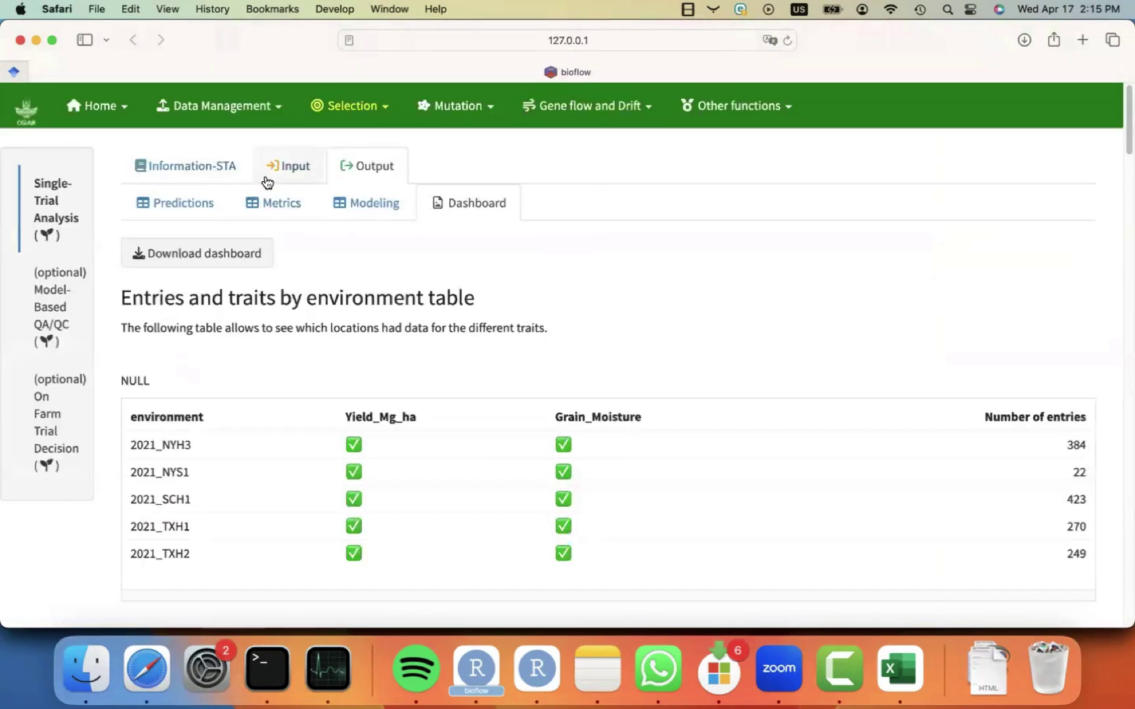
left_click(298, 175)
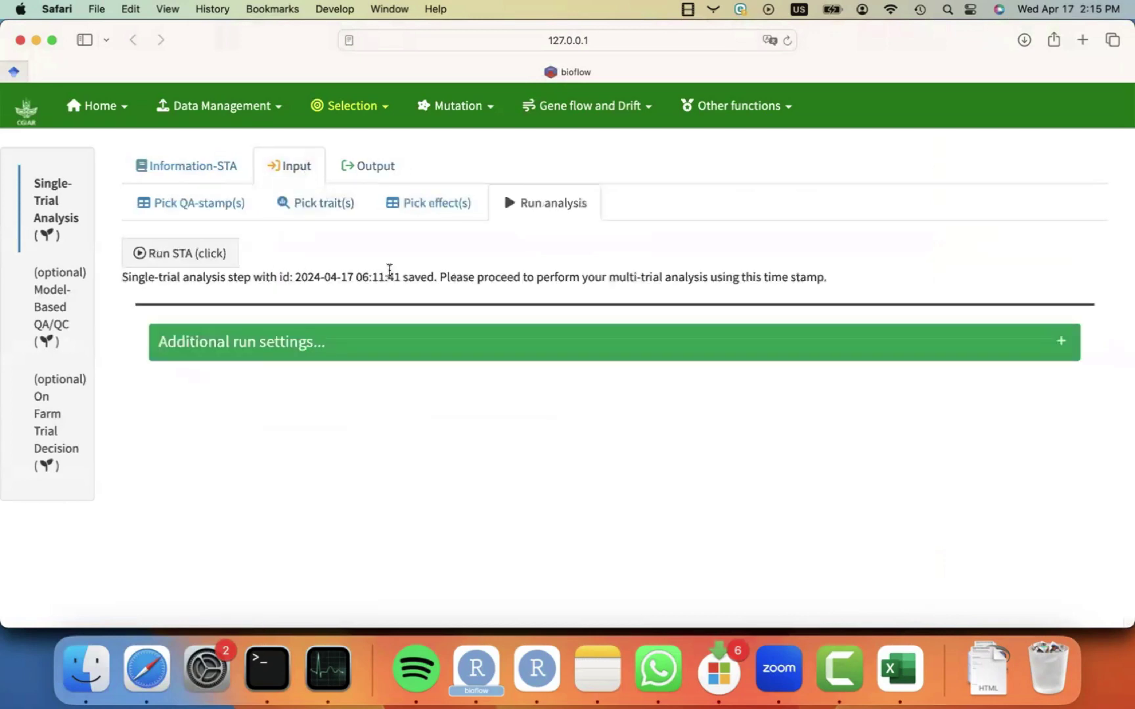
left_click_drag(295, 277, 401, 276)
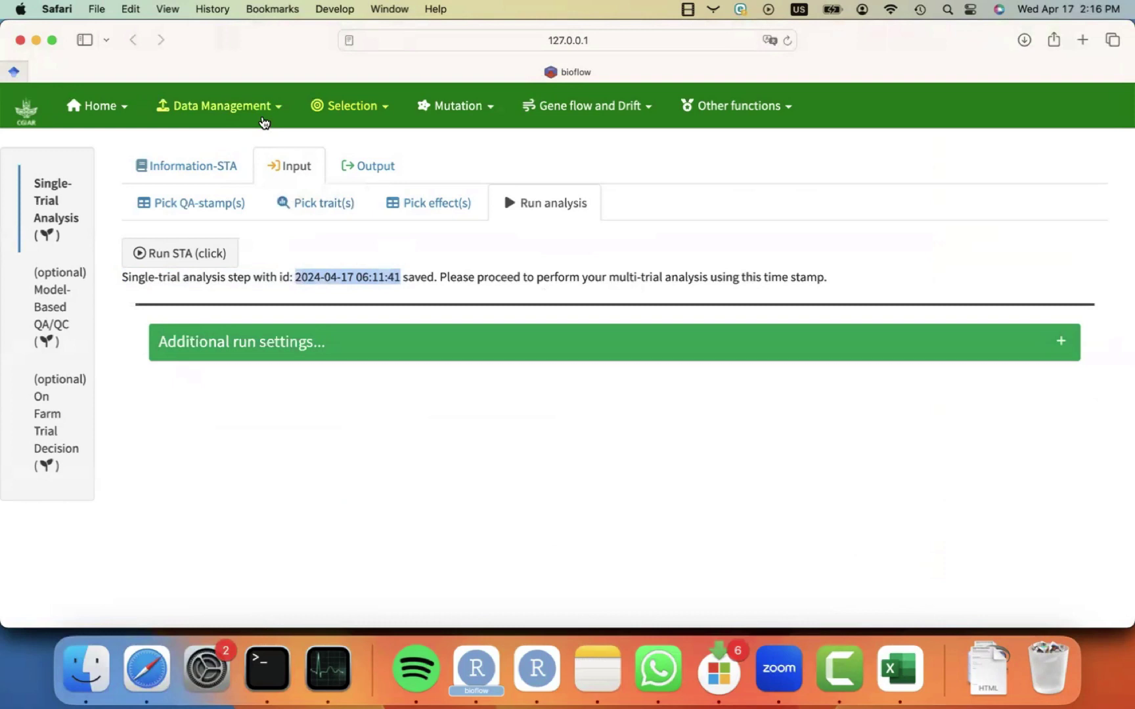
- Open the Data Management menu options
left_click(264, 122)
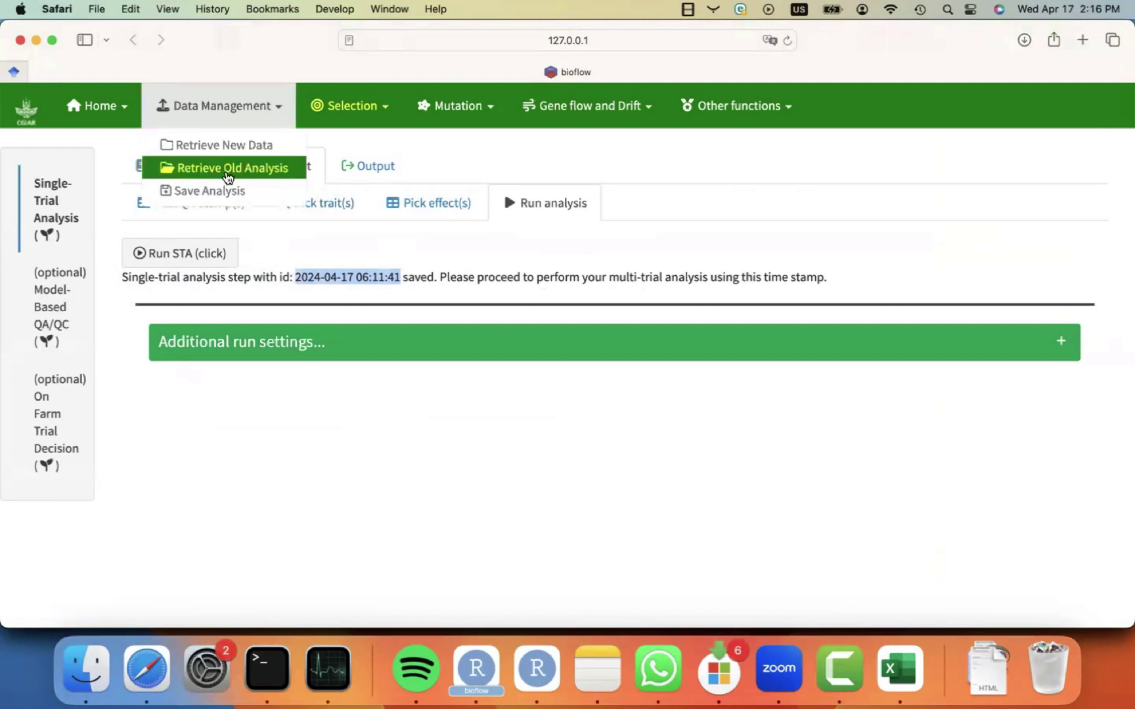
left_click(242, 112)
left_click(242, 113)
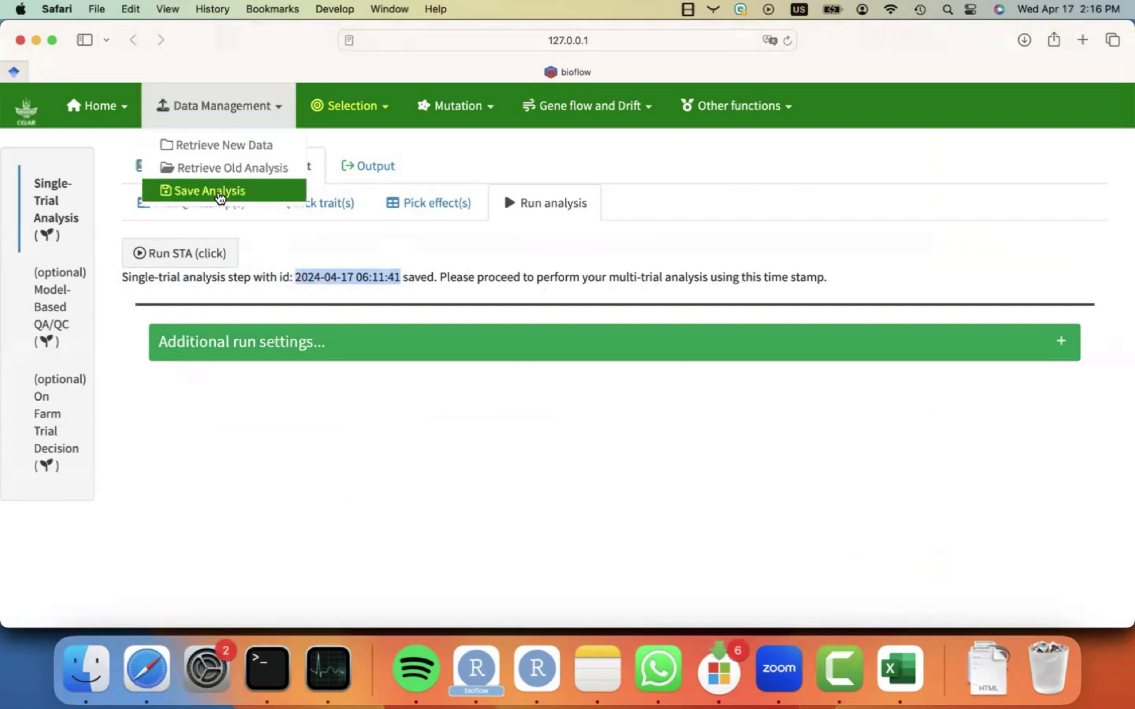
- Save the analysis to the computer under the name sta_done
left_click(218, 193)
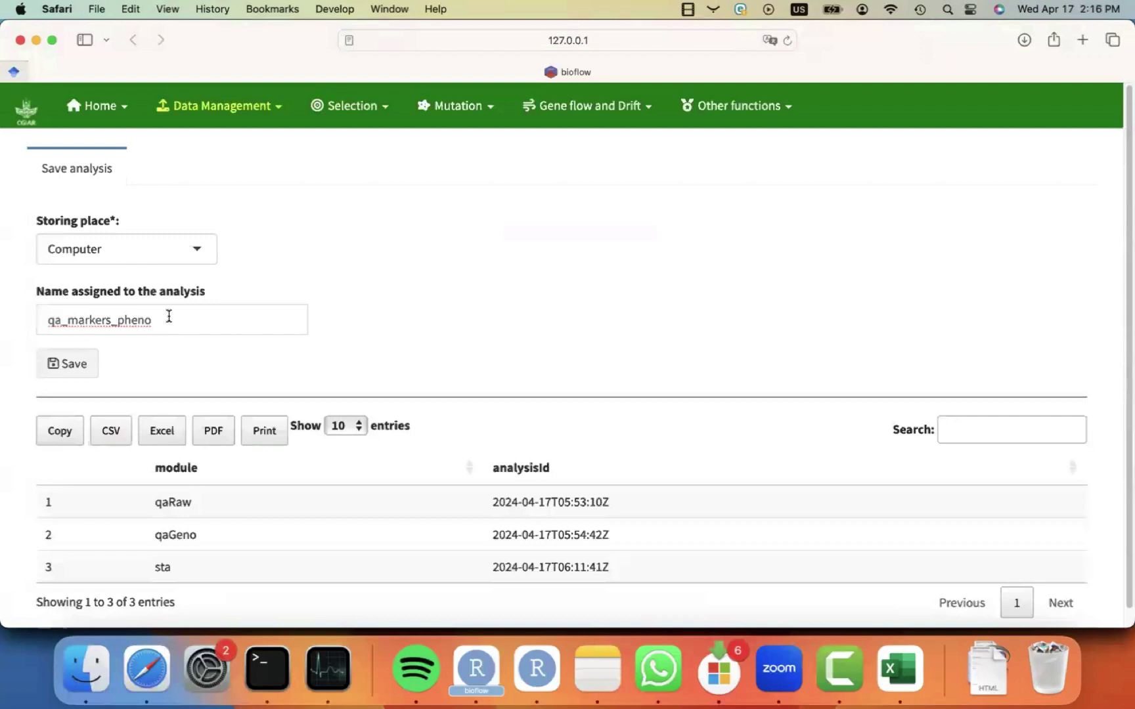
left_click_drag(168, 317, 28, 323)
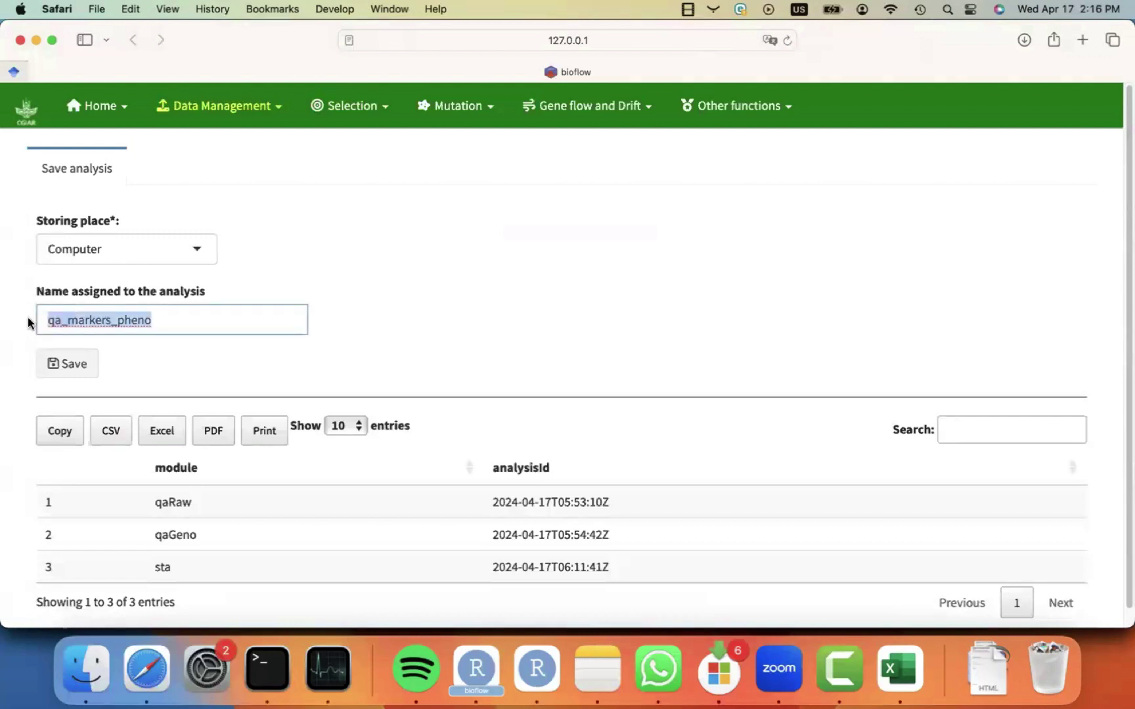
type("sta")
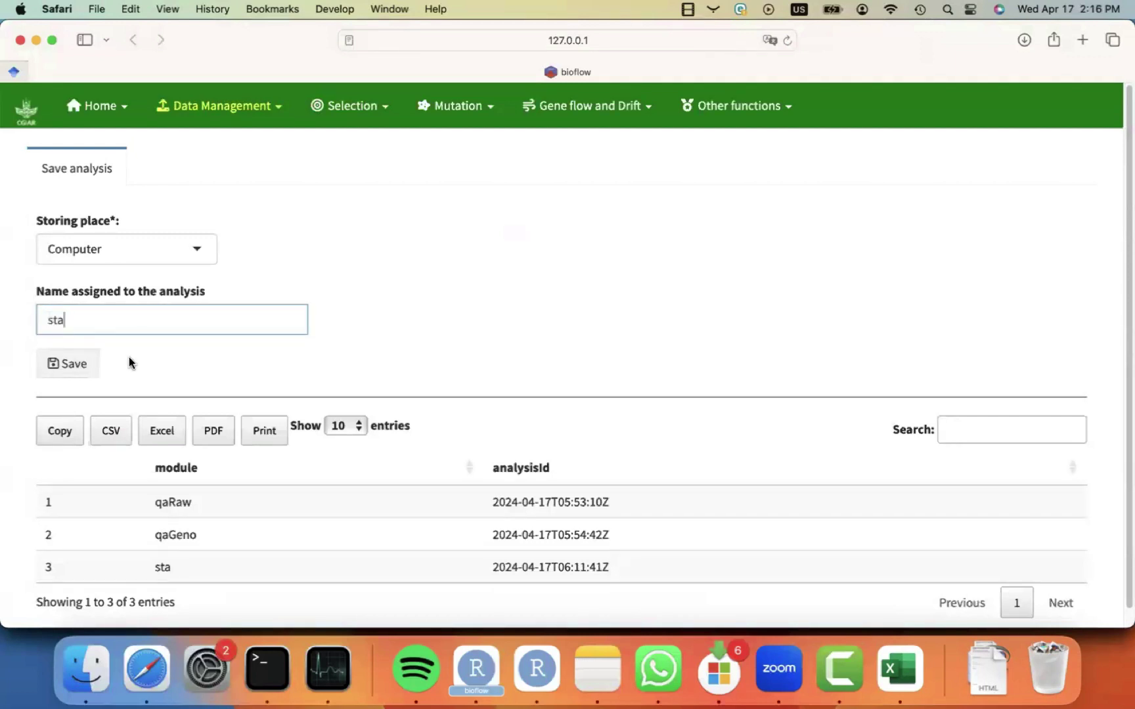
type("_done")
left_click(79, 365)
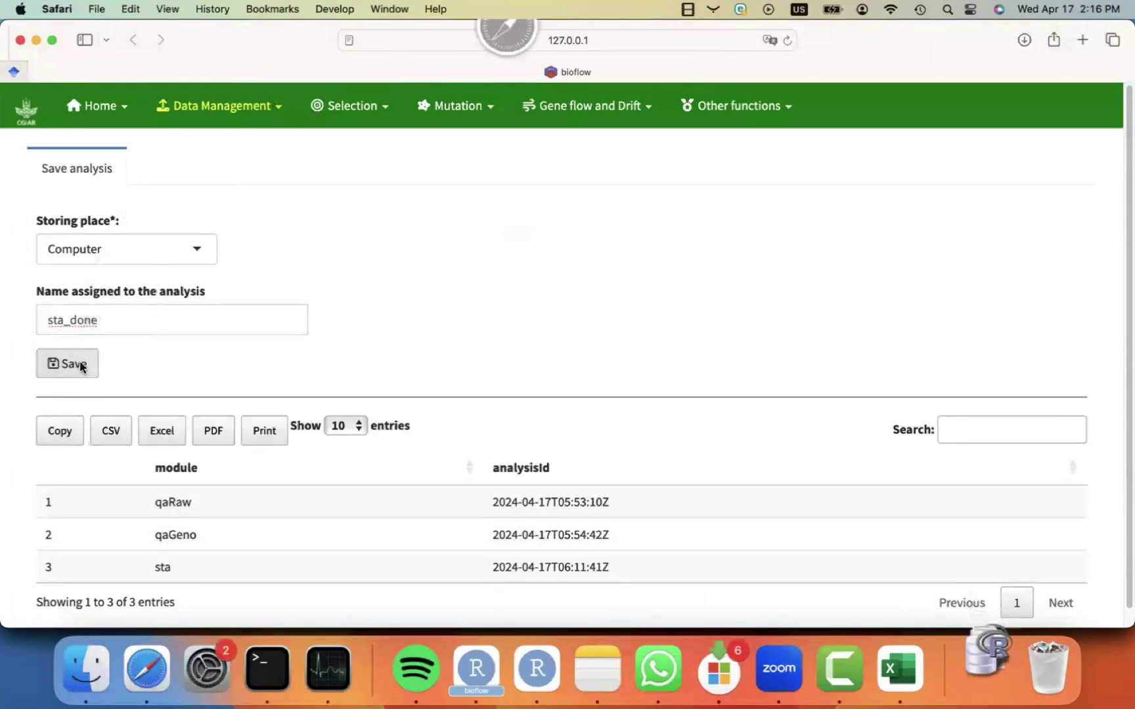
- Confirm sta_done.RData appears in the Downloads stack
left_click(983, 674)
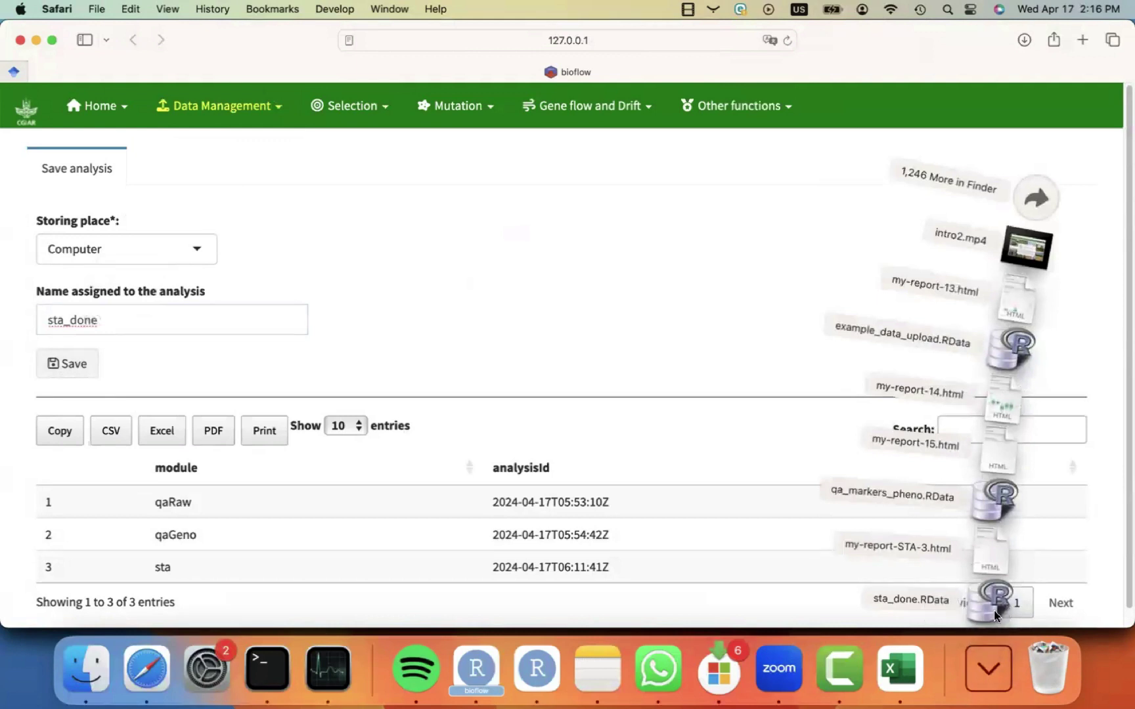
left_click(660, 348)
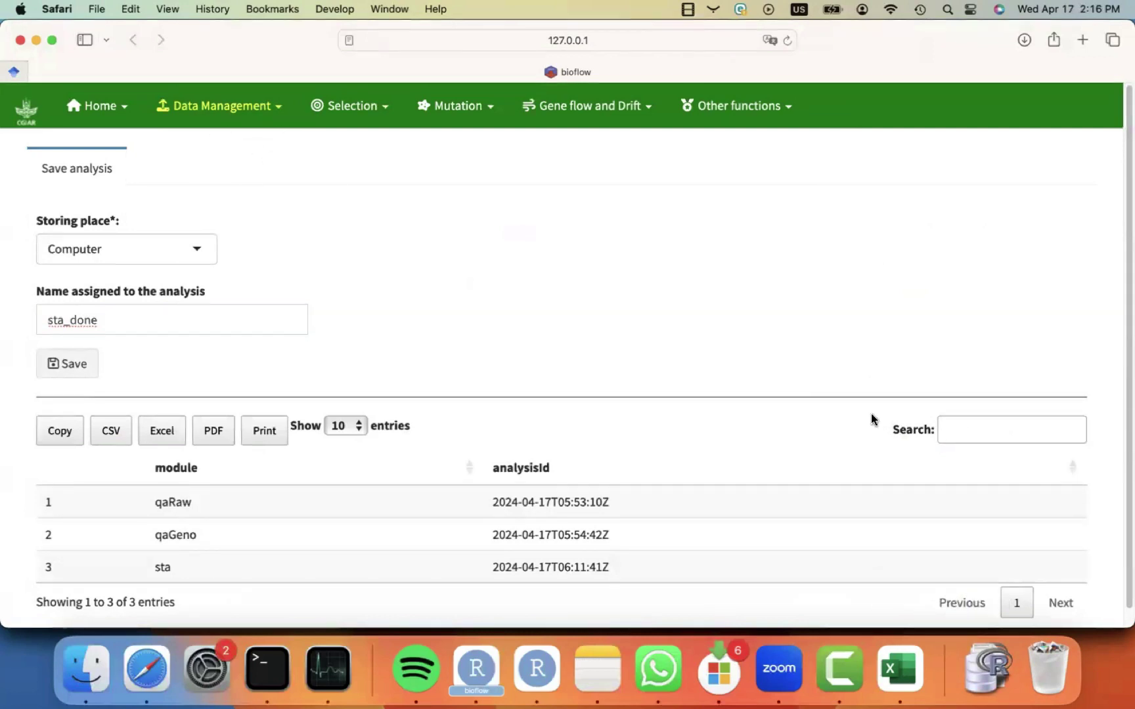
left_click(988, 672)
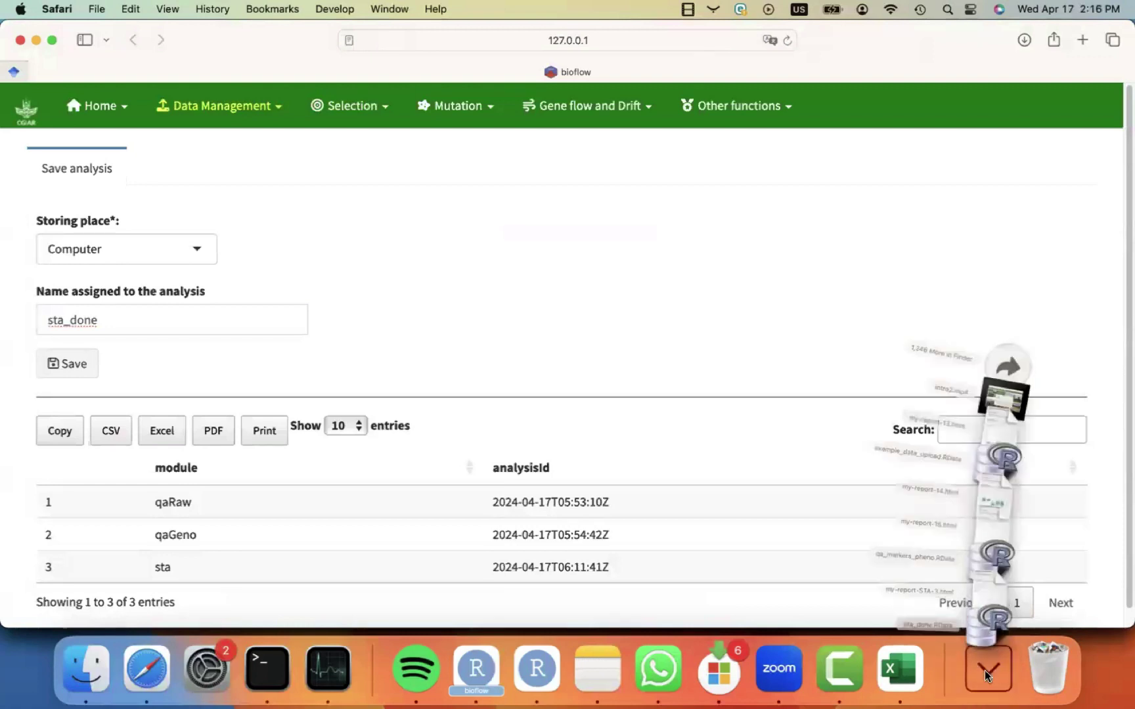
left_click(474, 278)
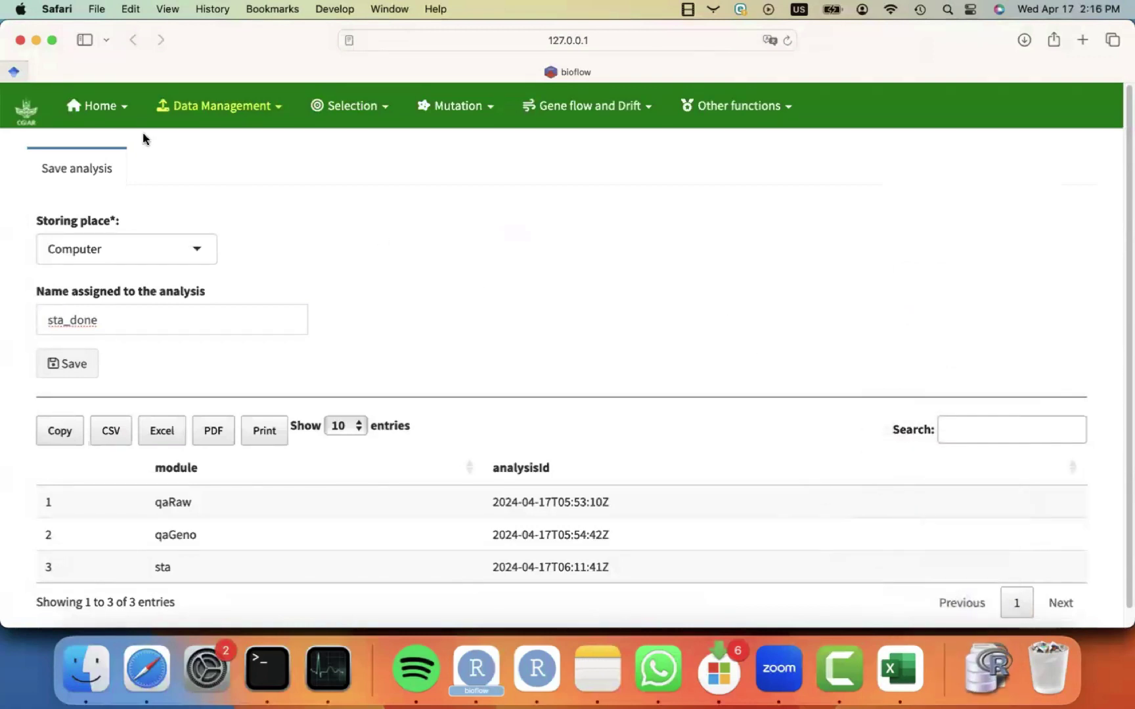
- Go to Home > About us to view the Contact & Development information
left_click(98, 106)
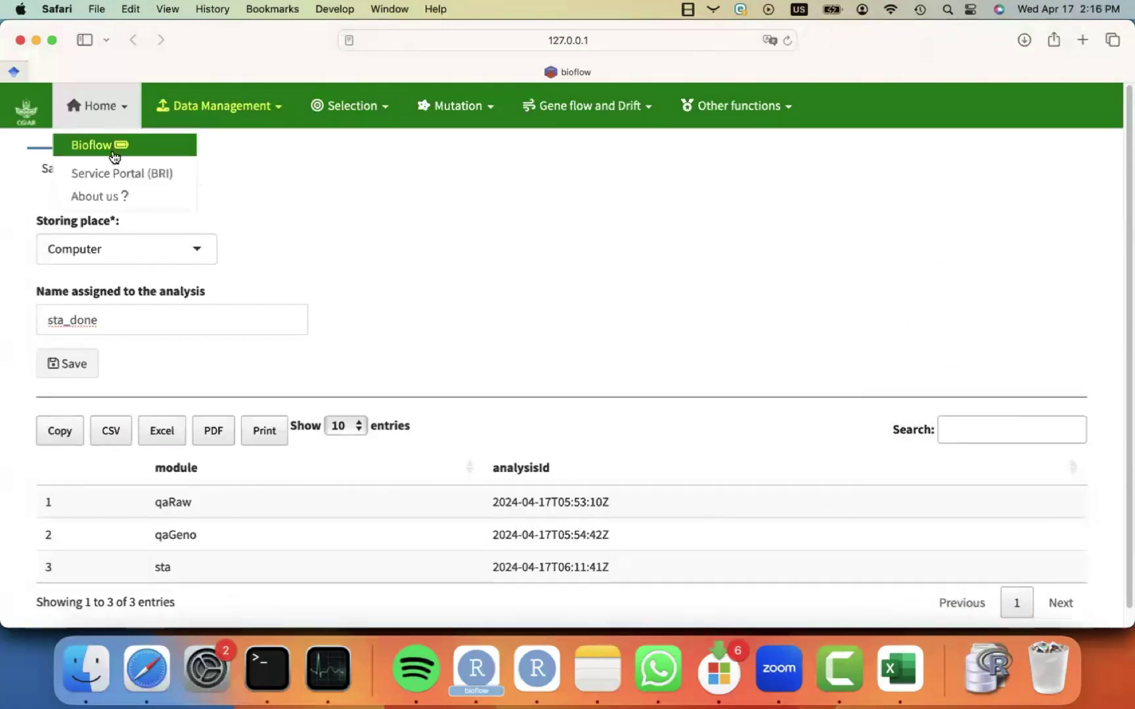
left_click(116, 202)
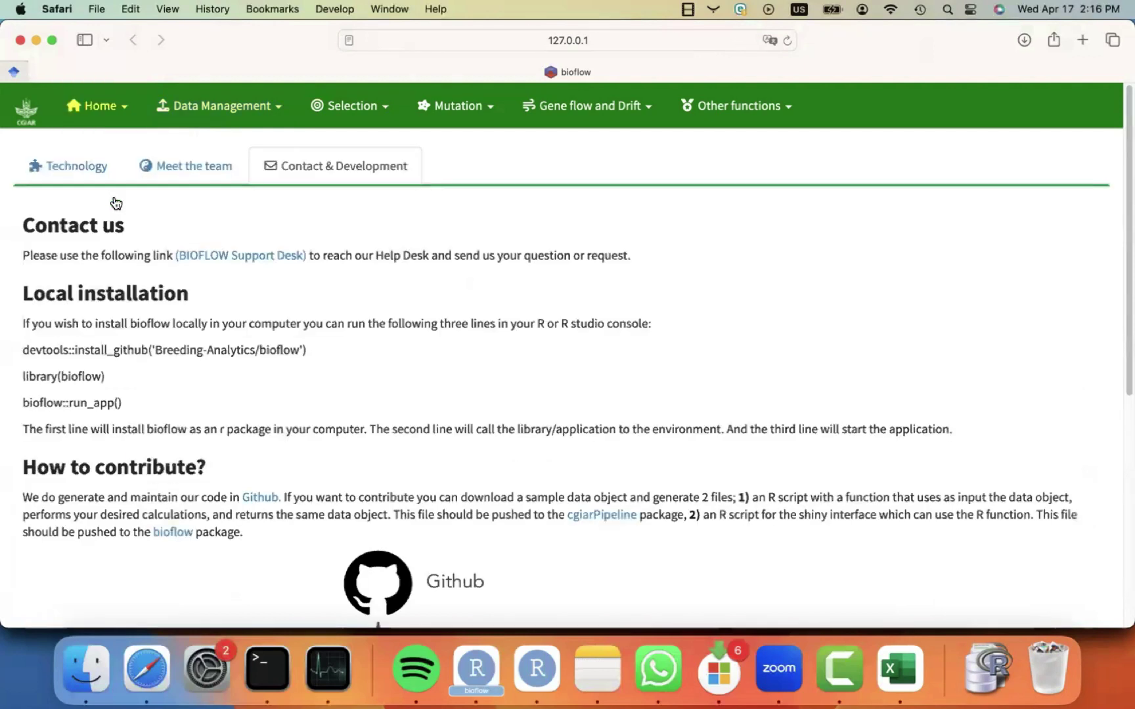